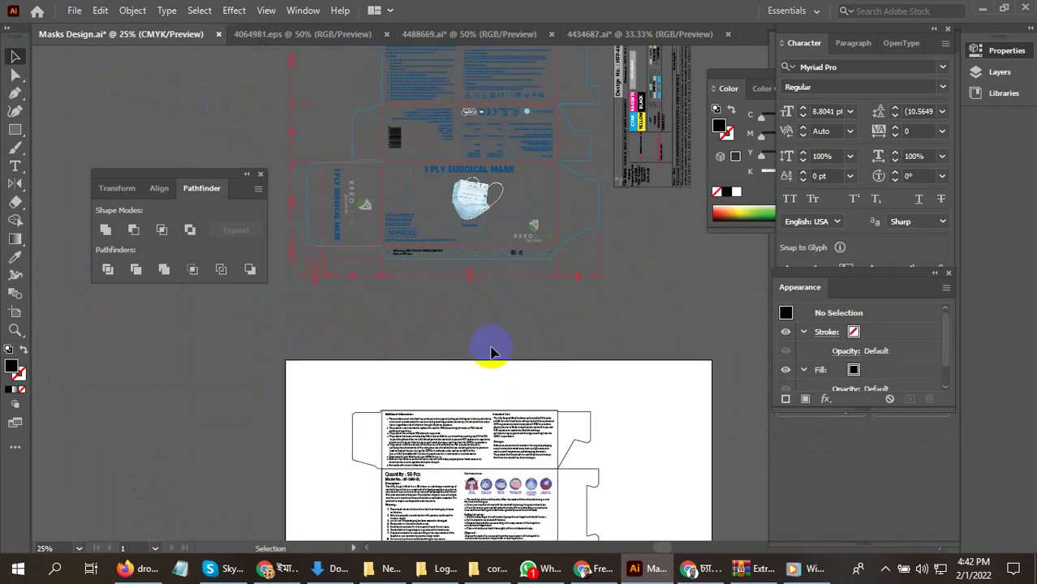
- Select the path that forms the fold lines around the four central panels of the mask box layout
scroll(550, 312, "down", 4)
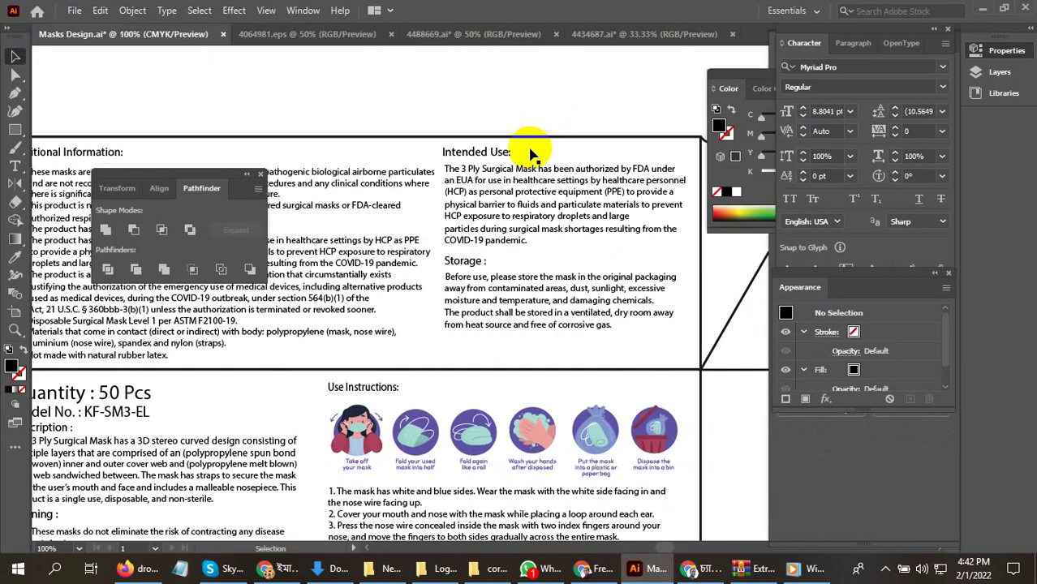
scroll(516, 248, "down", 5)
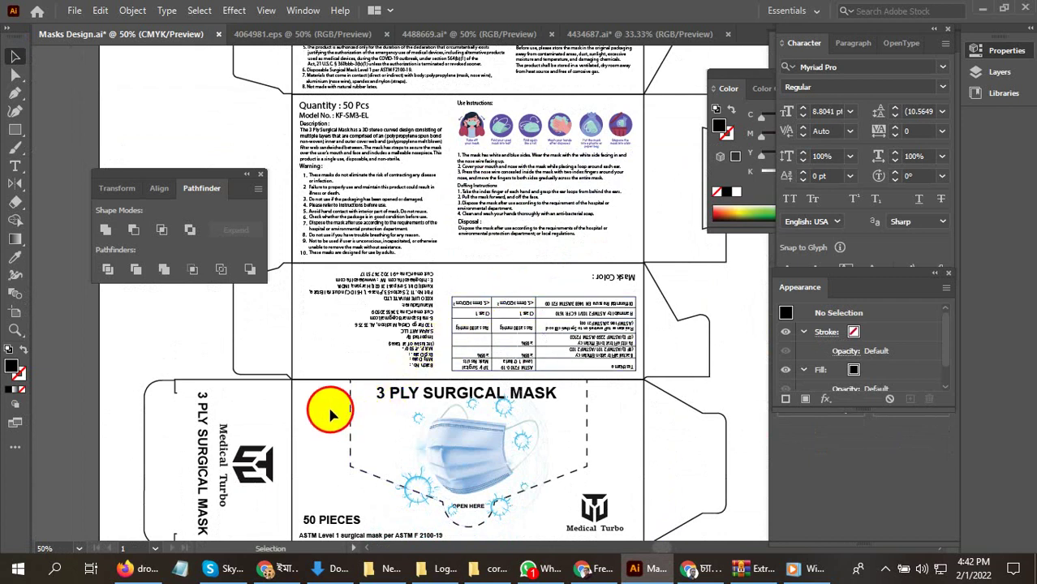
left_click(293, 294)
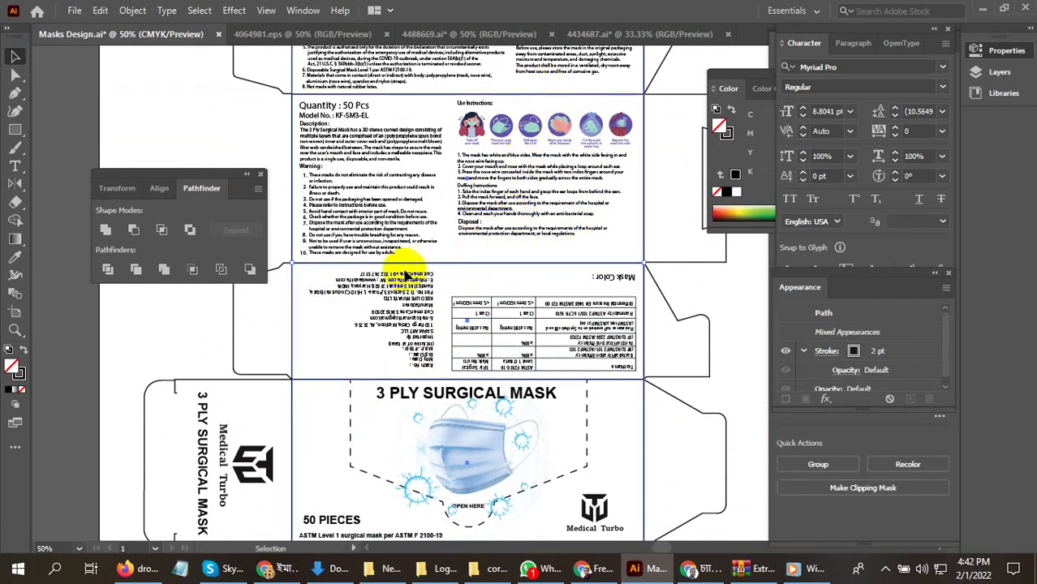
- Try the reference dieline's red 1 pt stroke on the selected fold lines with the Eyedropper, and return them to the outline's black 2 pt stroke
scroll(442, 435, "down", 3)
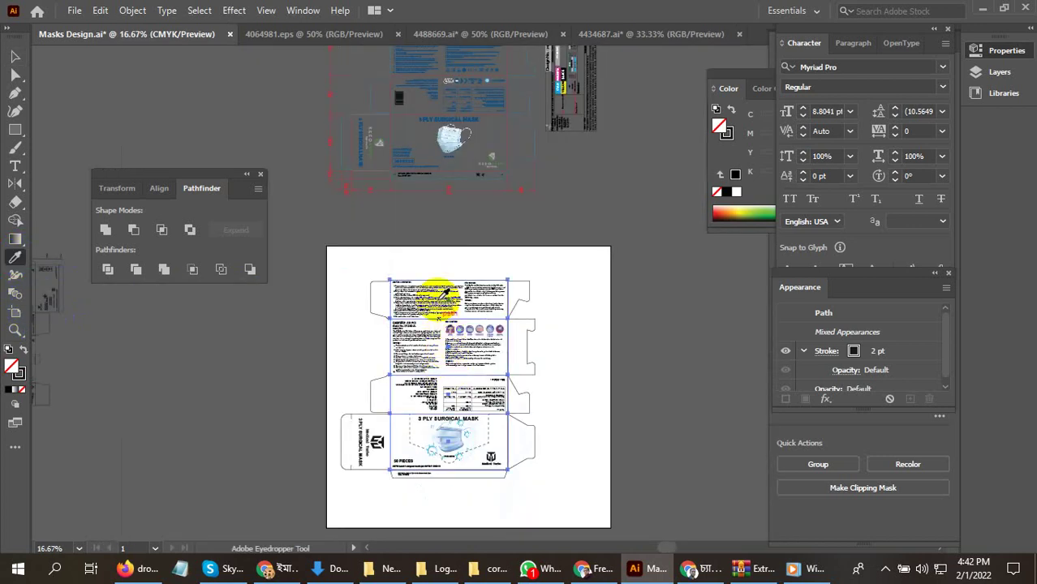
scroll(418, 163, "up", 6)
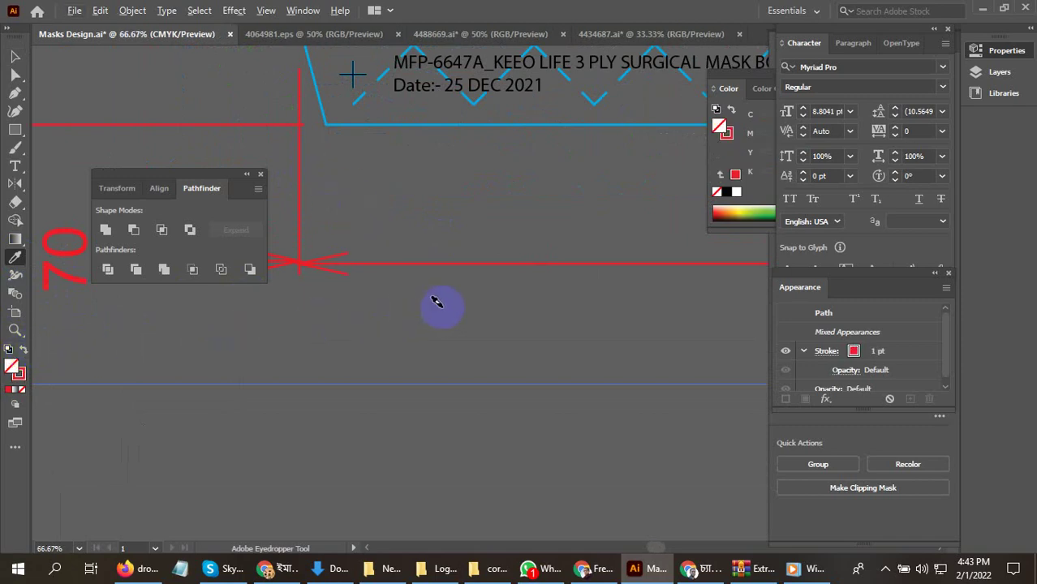
scroll(446, 301, "down", 8)
scroll(381, 478, "up", 6)
scroll(381, 479, "up", 3)
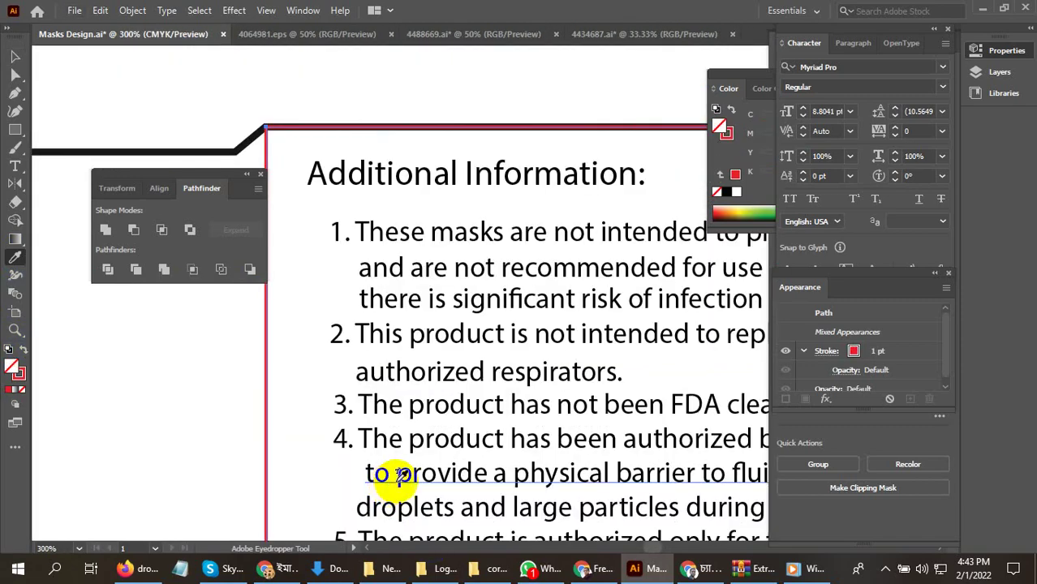
left_click(231, 148)
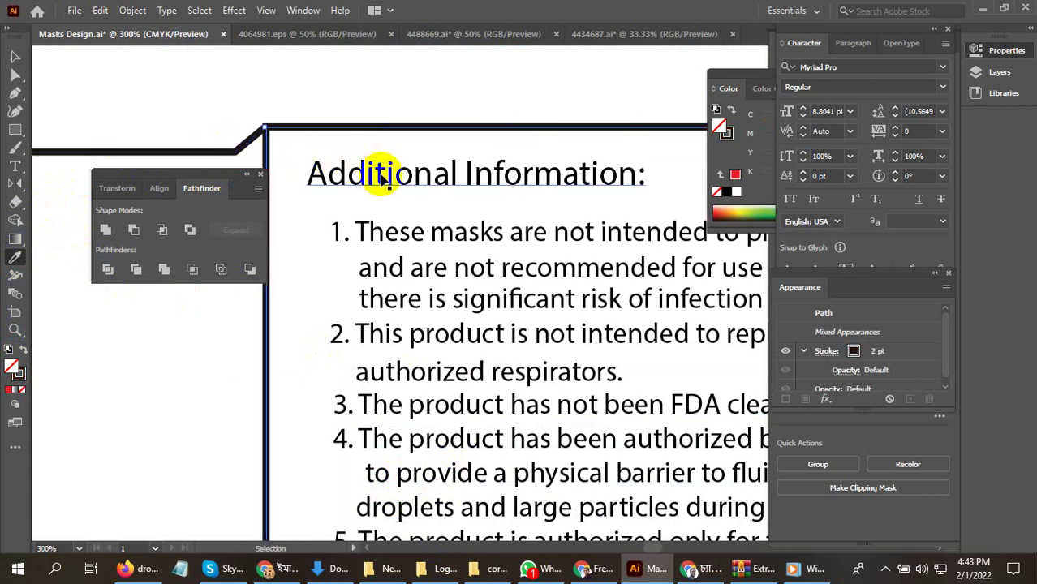
key("ctrl+z")
left_click(248, 144)
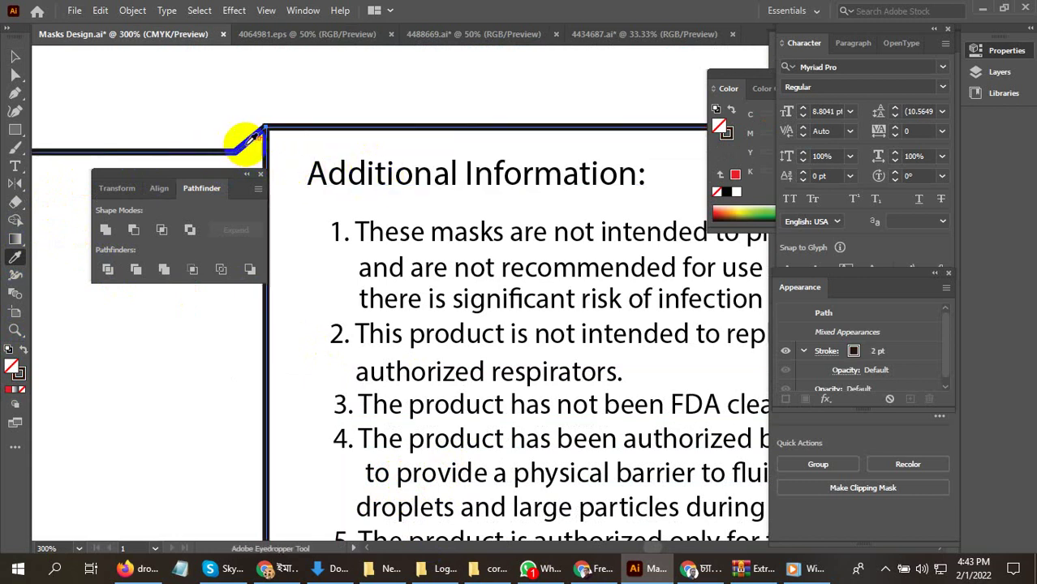
- Change the stroke colour of the selected fold lines to red, keep the 2 pt weight, and deselect them
double_click(20, 378)
mouse_move(430, 213)
left_mouse_down()
mouse_move(497, 179)
mouse_move(513, 186)
left_mouse_up()
left_click(659, 188)
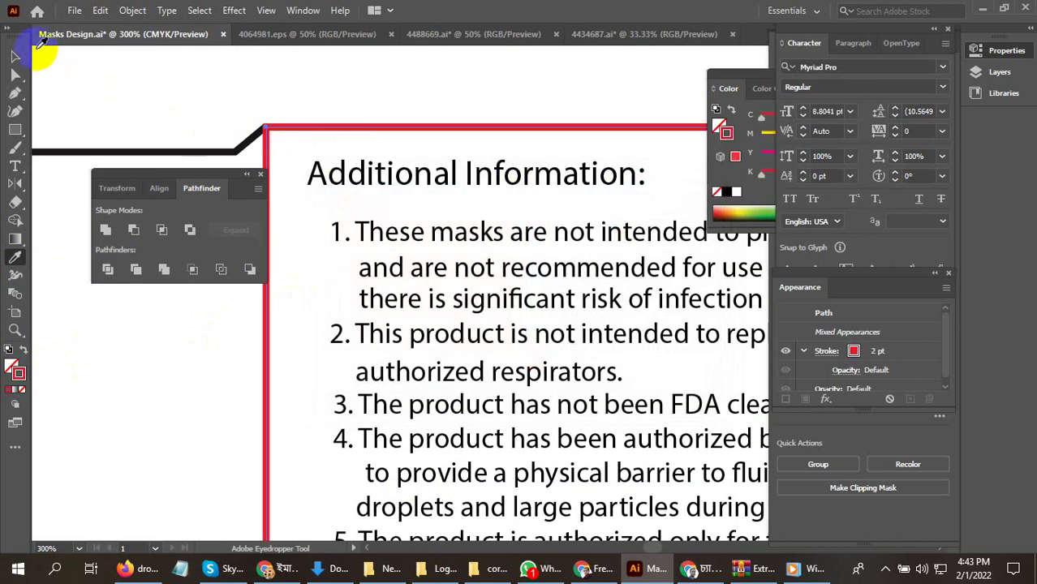
left_click(15, 56)
left_click(293, 68)
- Draw a vertical red fold line with the Pen tool between the two notches of the side panel carrying the rotated 3 PLY SURGICAL MASK title
scroll(456, 255, "down", 5)
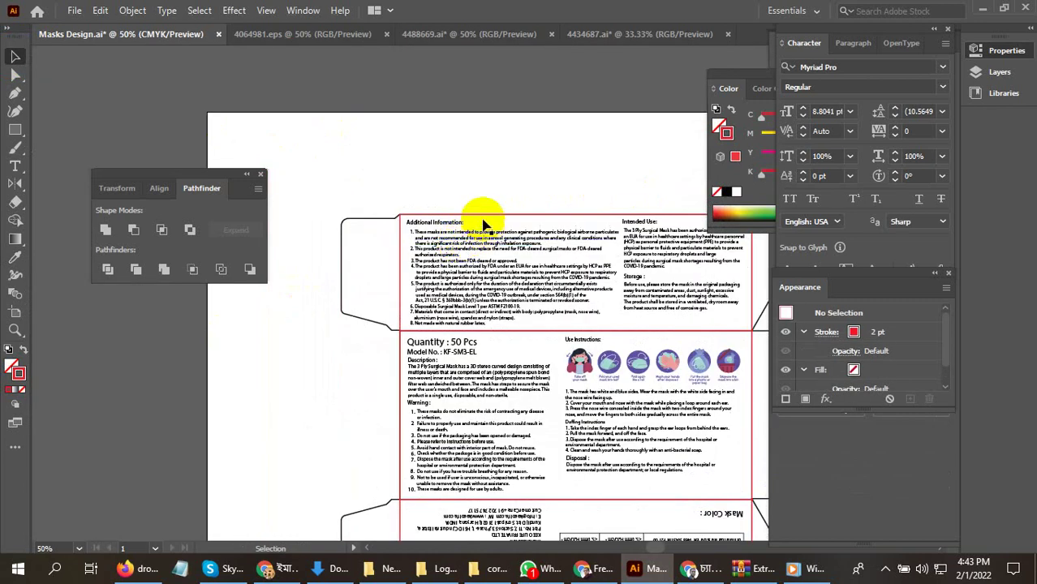
scroll(446, 212, "down", 2)
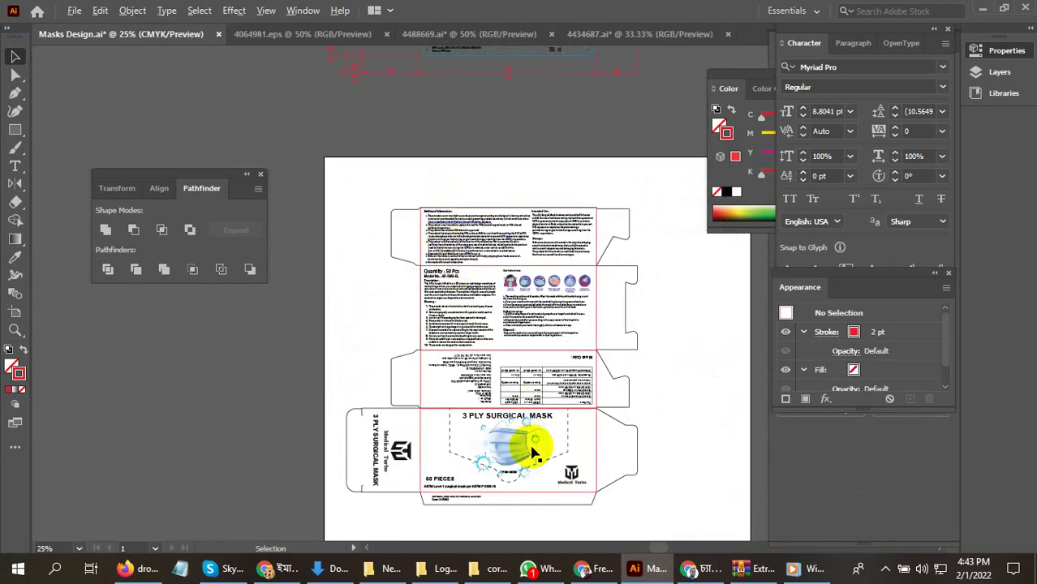
scroll(531, 450, "up", 2)
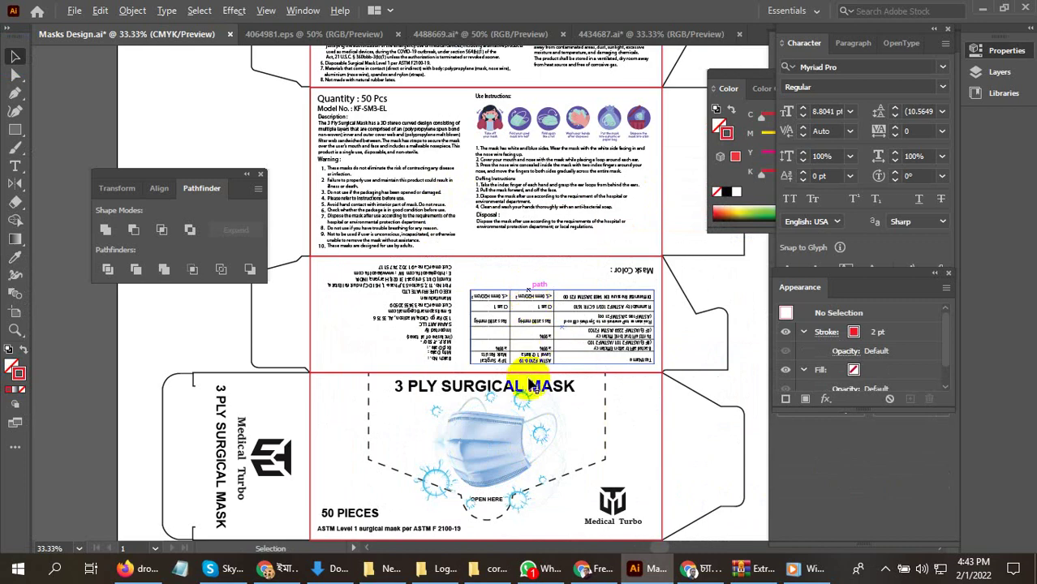
scroll(529, 446, "down", 1)
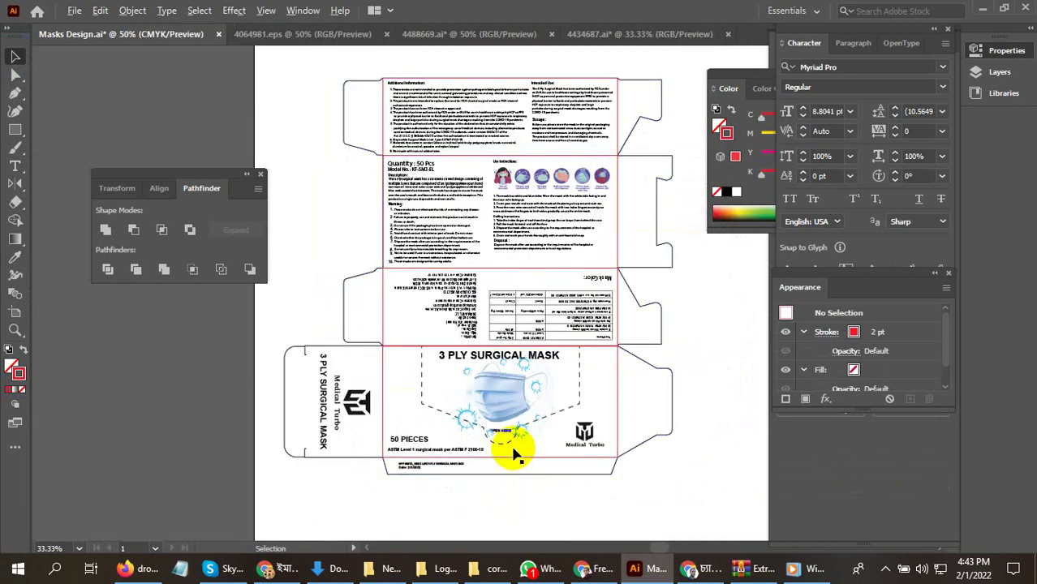
scroll(516, 451, "up", 2)
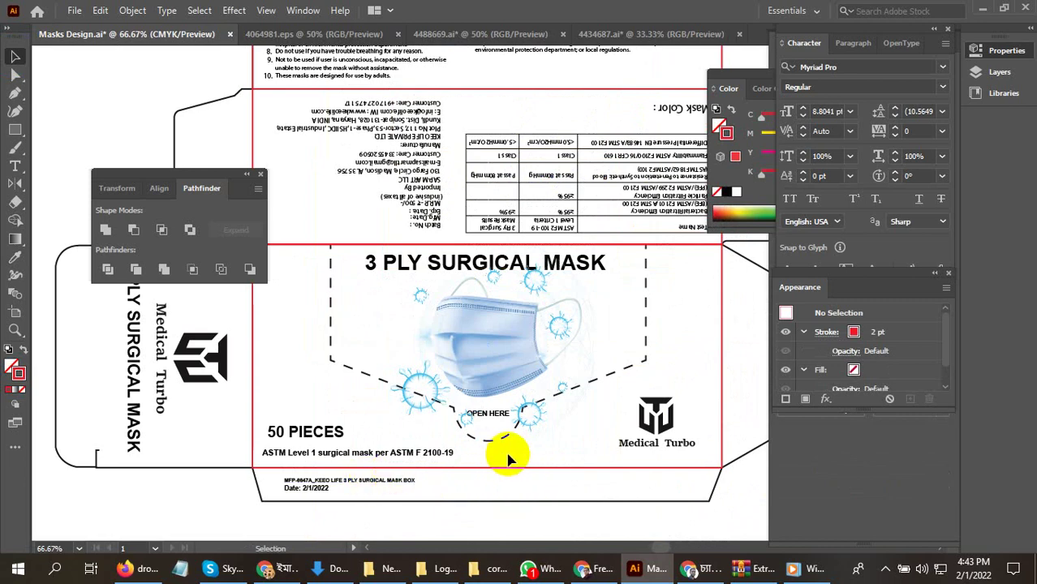
scroll(296, 456, "down", 2)
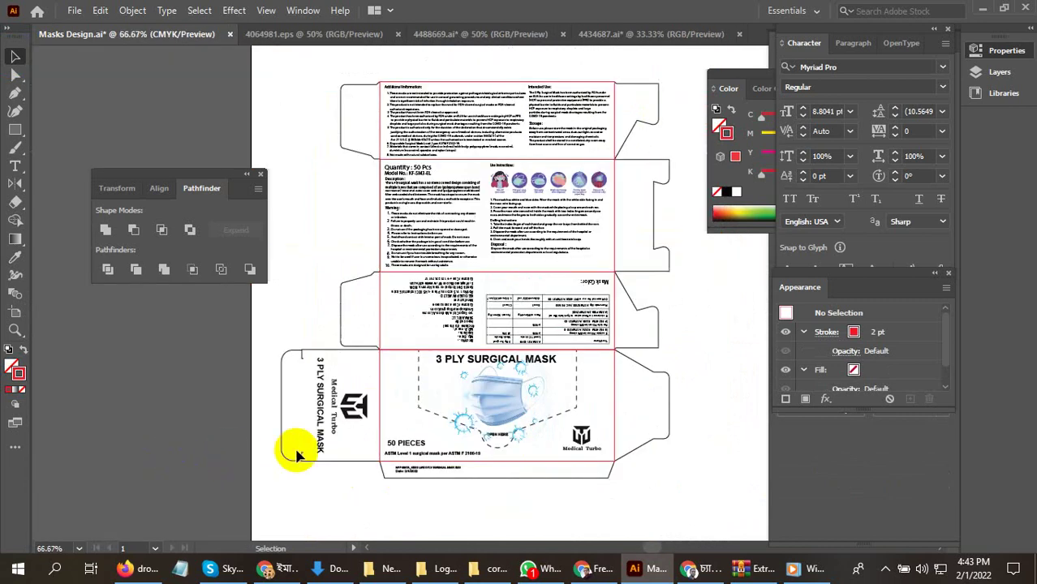
scroll(296, 456, "up", 2)
left_click(16, 92)
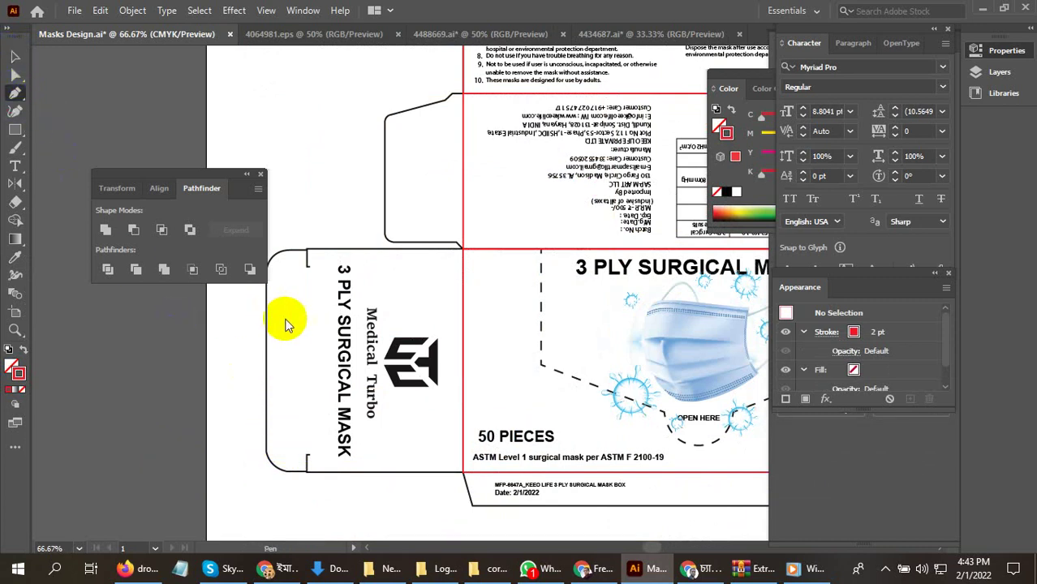
left_click(306, 456)
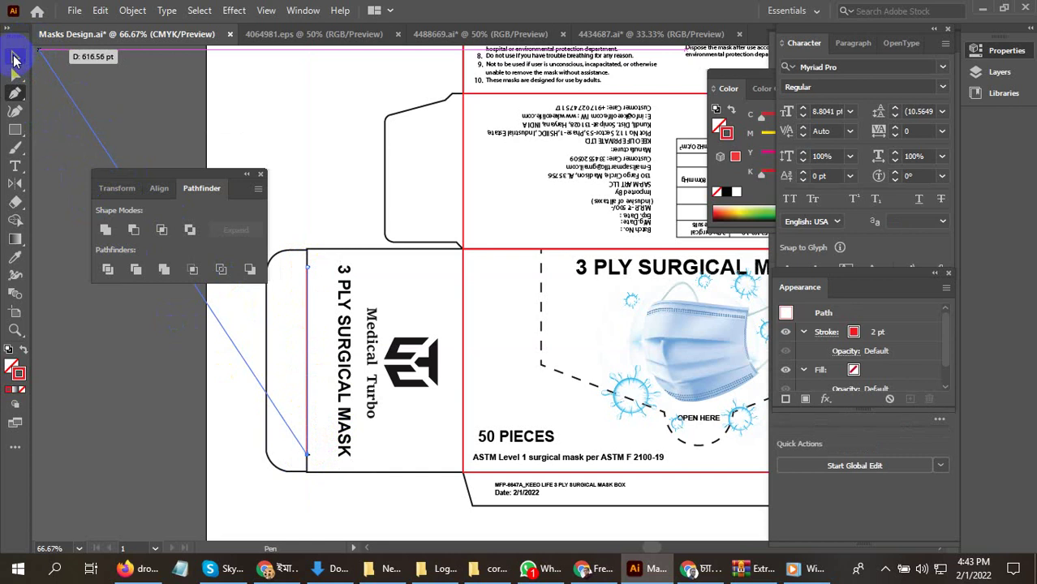
left_click(17, 57)
left_click(201, 408)
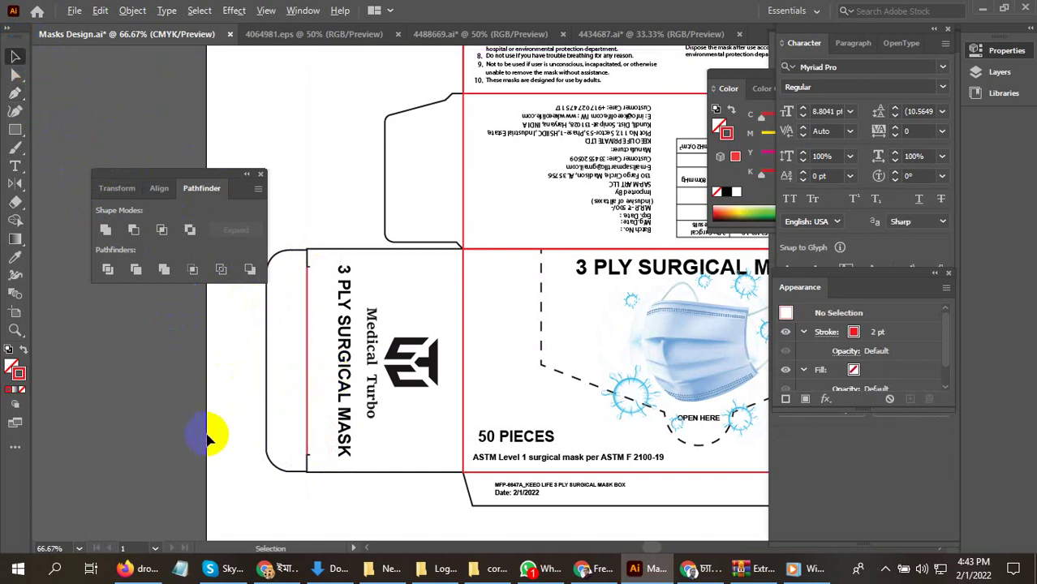
- Examine the red fold lines and black cut outlines across the box layout, including the front panel and side flaps
scroll(246, 419, "down", 1)
scroll(243, 408, "down", 1)
scroll(363, 359, "up", 2)
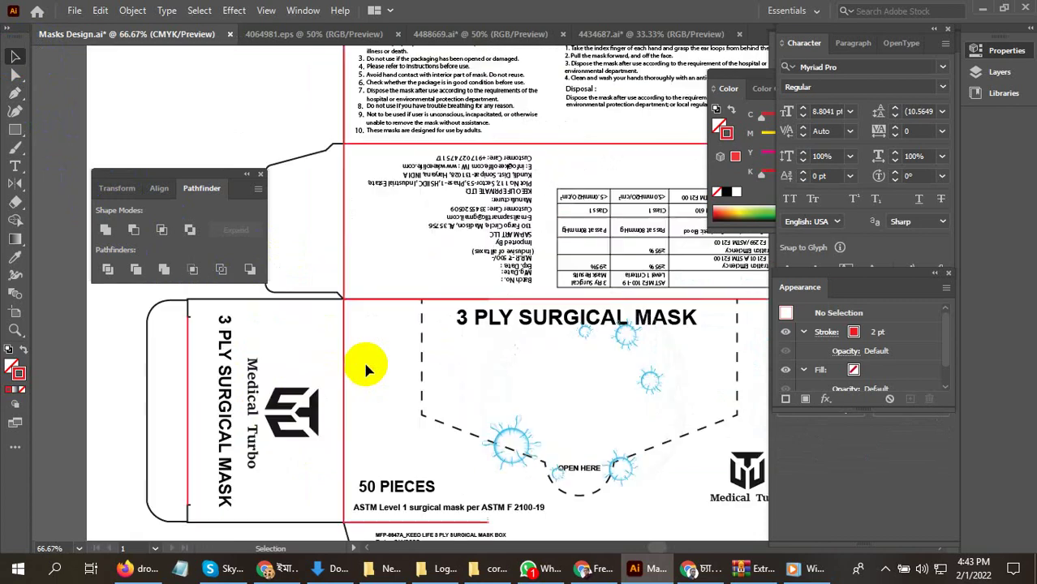
scroll(475, 255, "up", 2)
scroll(487, 292, "up", 2)
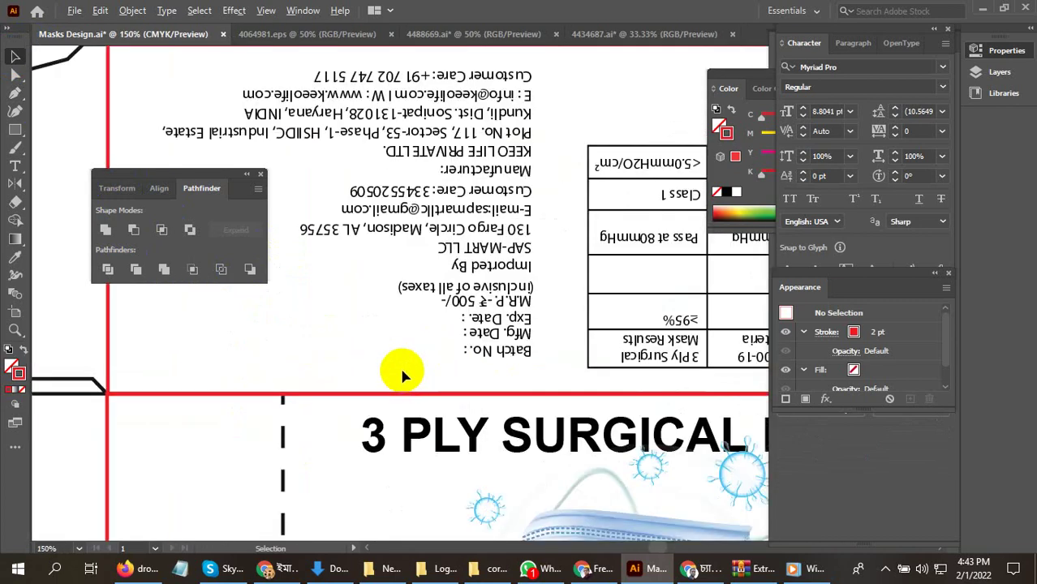
scroll(406, 369, "down", 3)
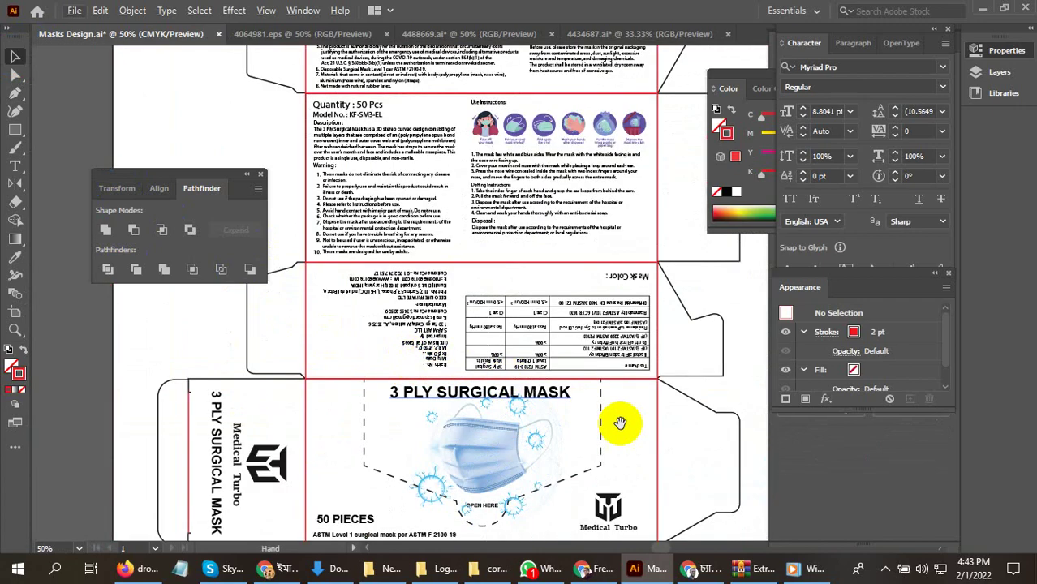
left_click_drag(727, 408, 661, 438)
left_click_drag(683, 342, 686, 433)
scroll(683, 345, "down", 3)
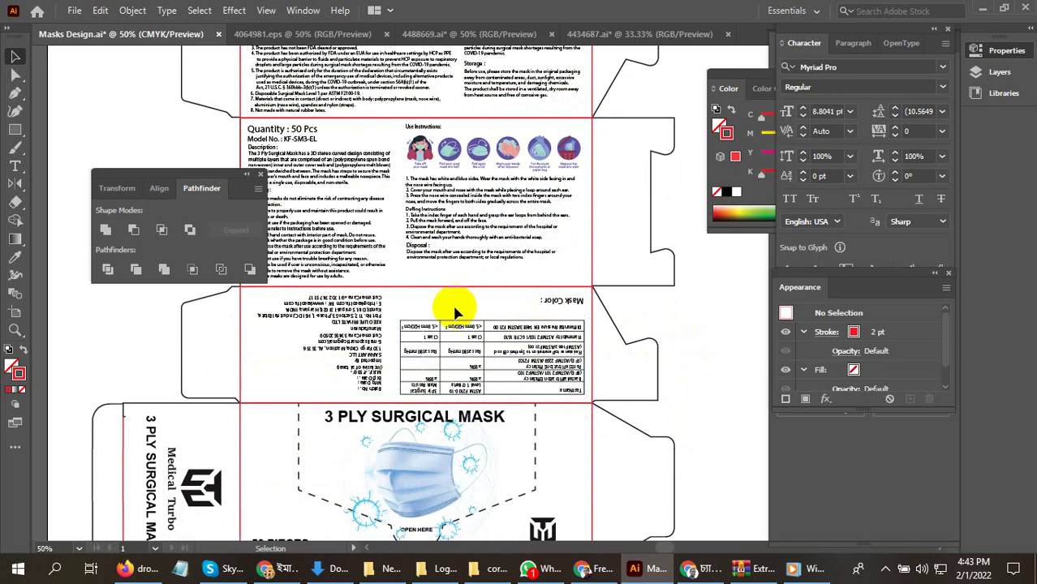
scroll(466, 324, "down", 1)
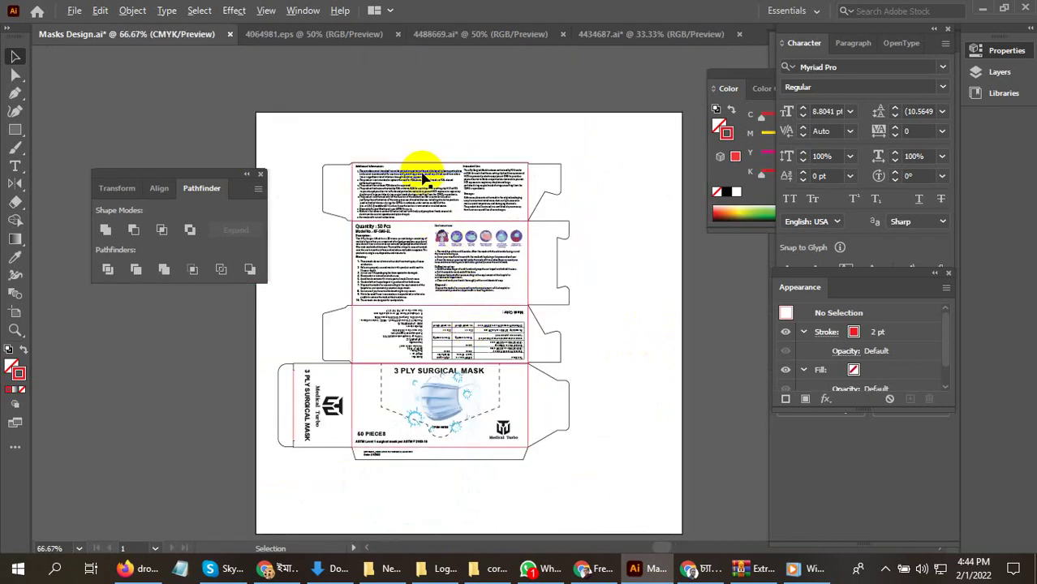
- Examine the text and headings on the uppermost panel and the use-instructions panel at close range
scroll(424, 169, "up", 4)
scroll(576, 298, "up", 2)
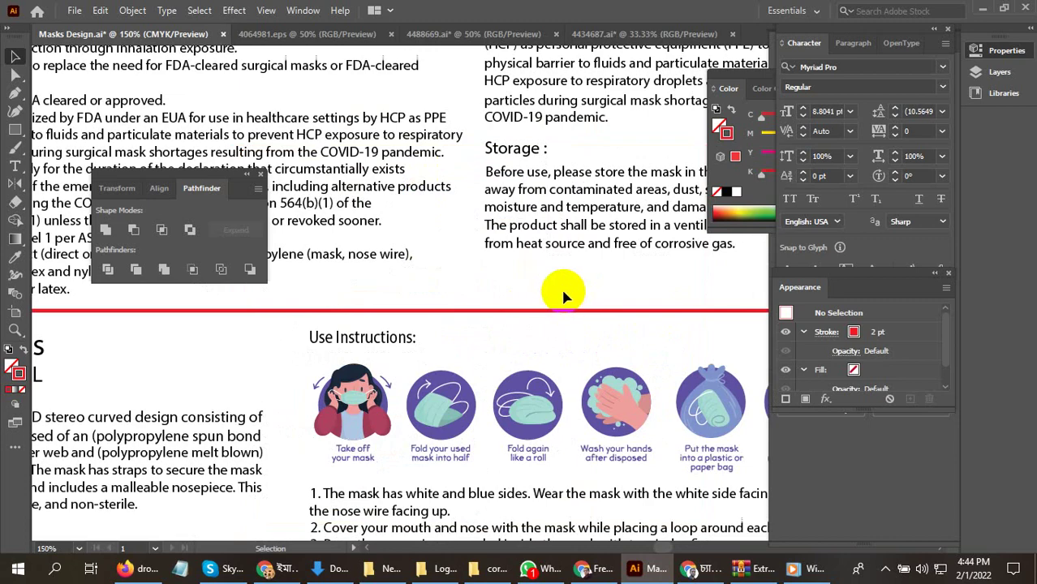
scroll(564, 292, "down", 3)
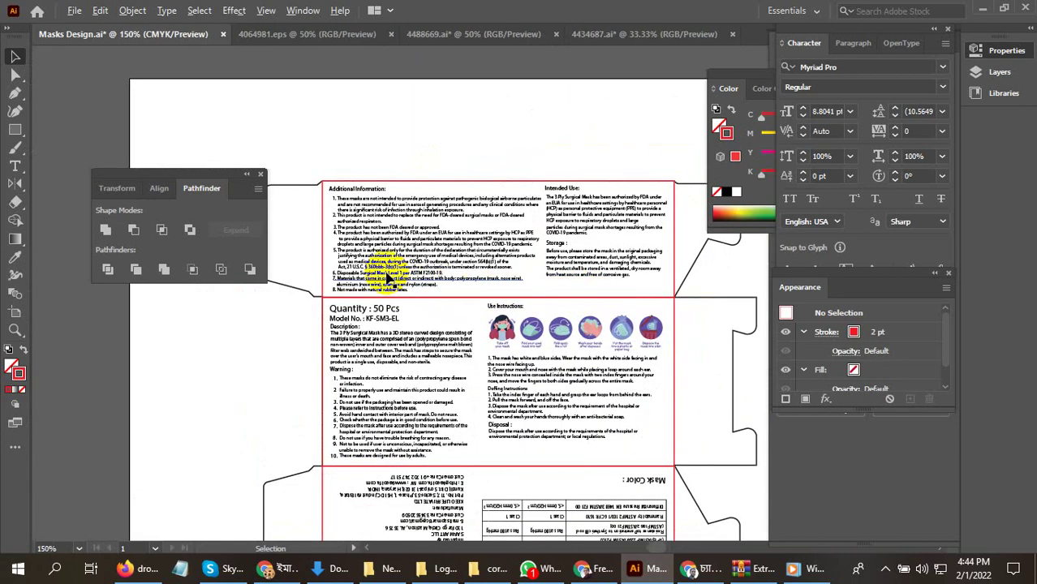
scroll(390, 279, "up", 3)
scroll(523, 298, "down", 3)
scroll(498, 273, "up", 4)
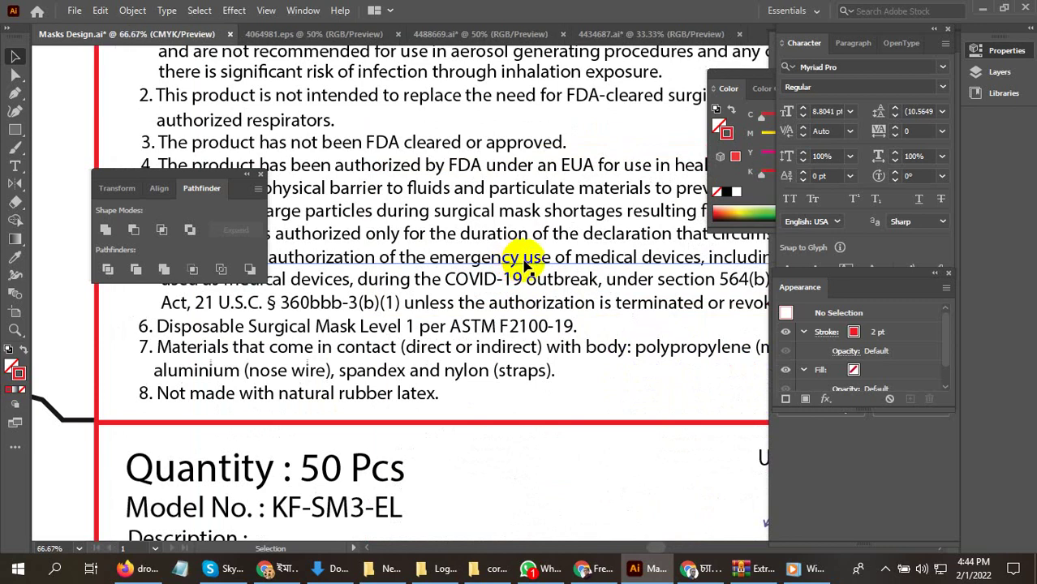
scroll(520, 265, "down", 3)
scroll(460, 205, "up", 3)
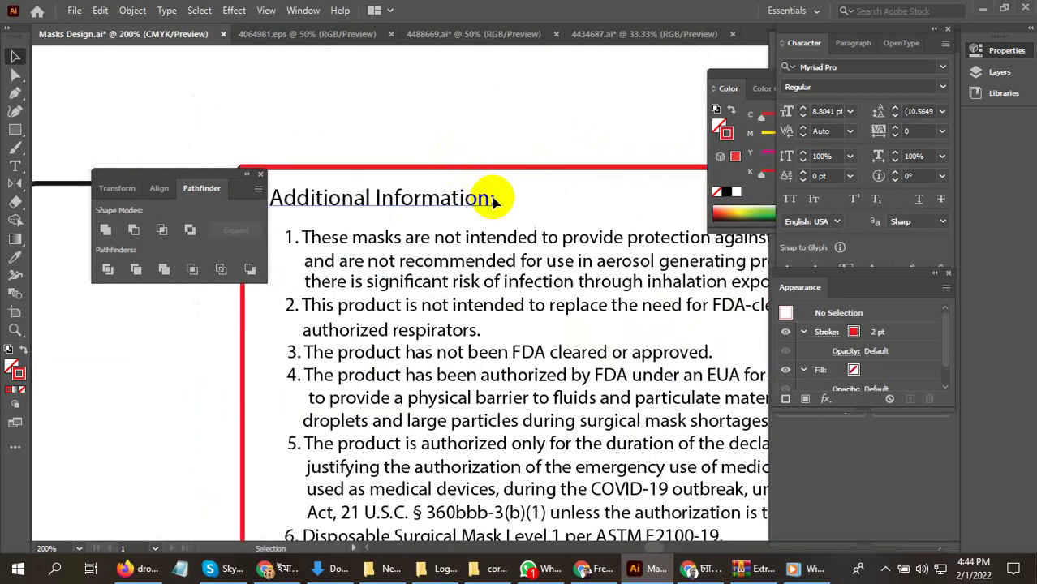
- Change the font of the Additional Information and Intended Use headings on the uppermost panel to Arial
left_click(381, 198)
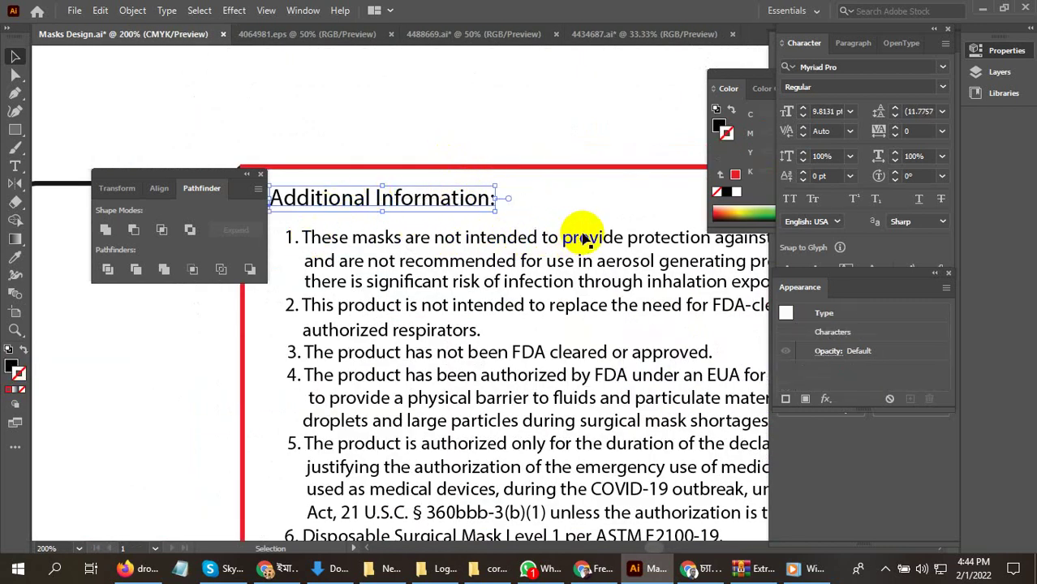
scroll(444, 230, "down", 3)
scroll(671, 230, "up", 3)
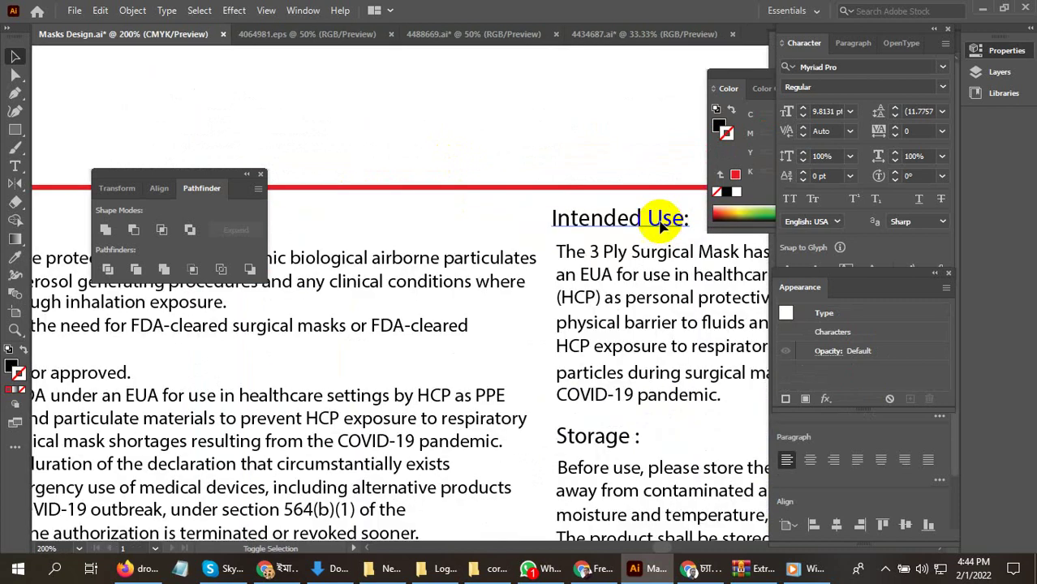
left_click(754, 253)
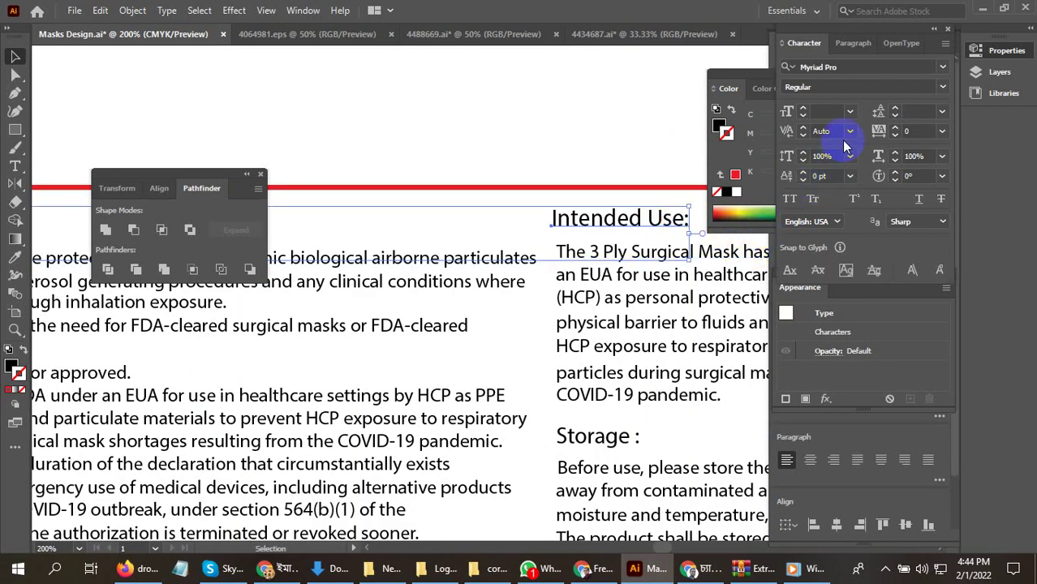
left_click(943, 87)
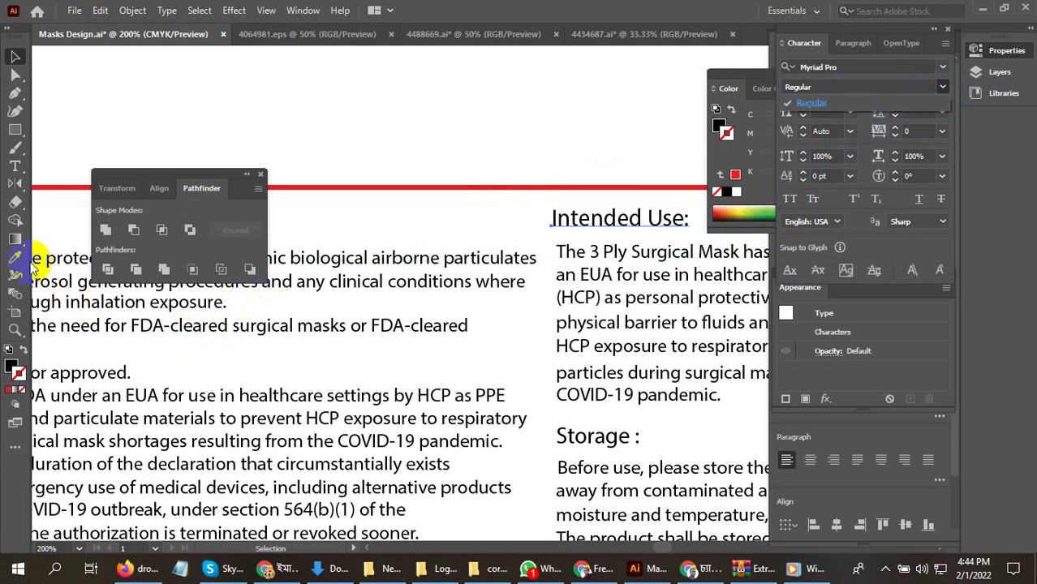
left_click(851, 67)
type("a")
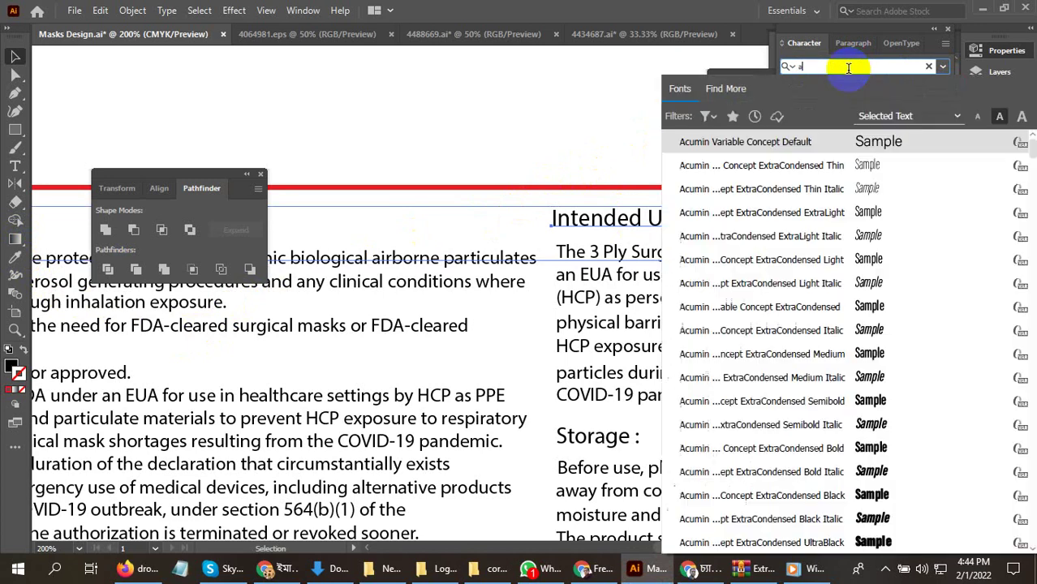
type("ir")
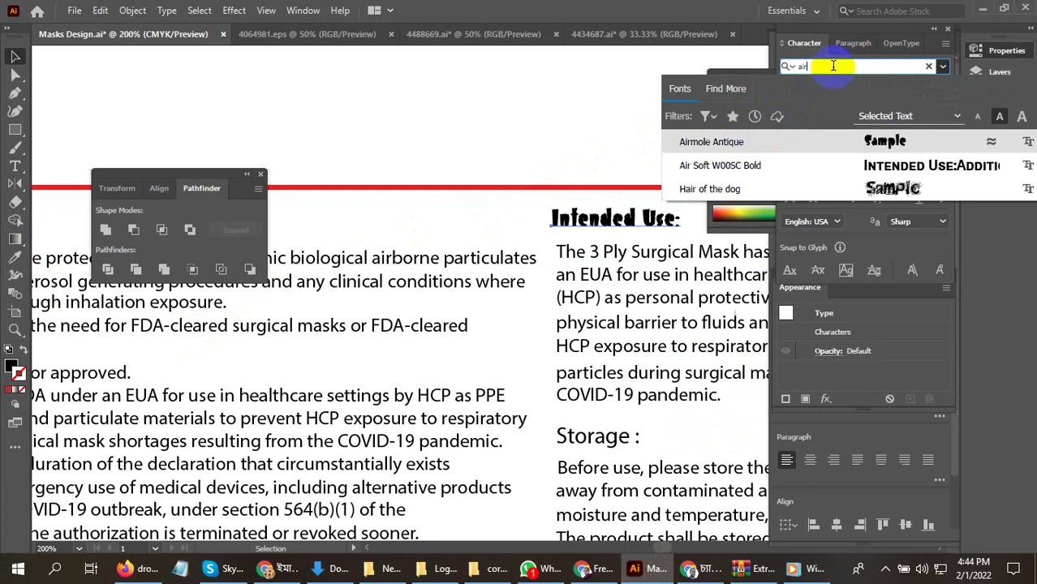
key("BackSpace")
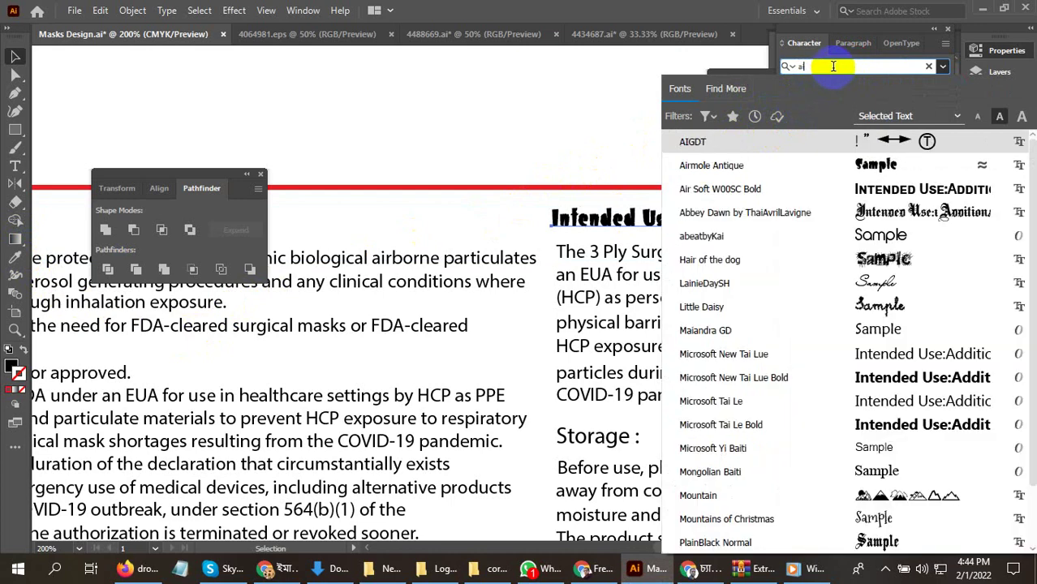
key("BackSpace")
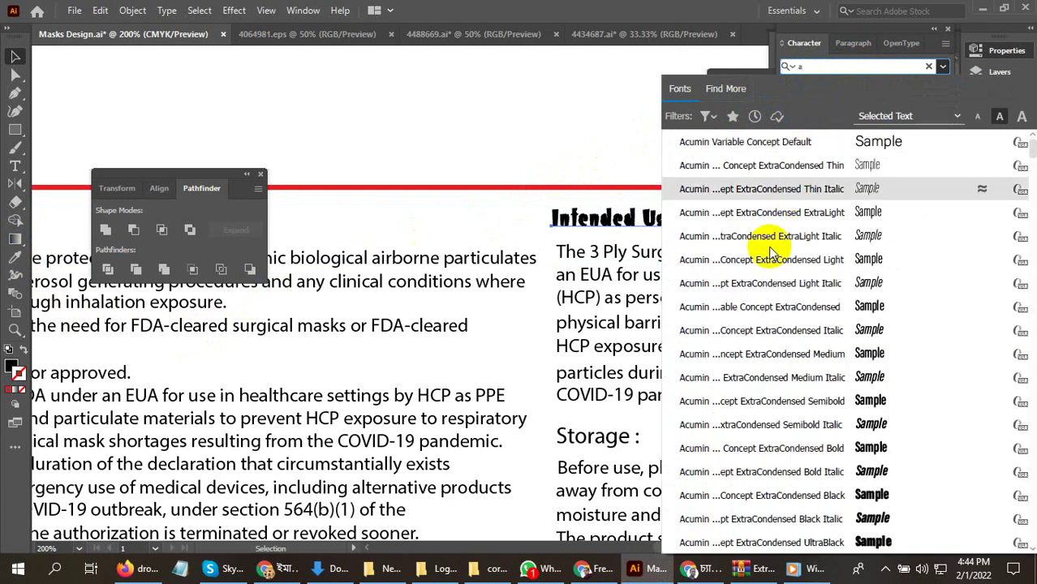
scroll(771, 324, "down", 10)
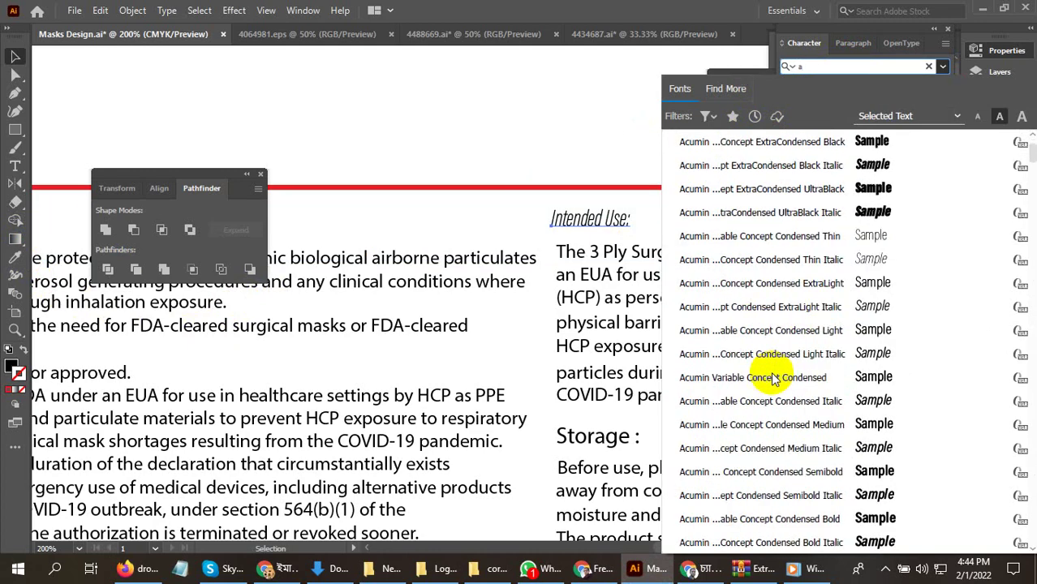
scroll(748, 371, "down", 12)
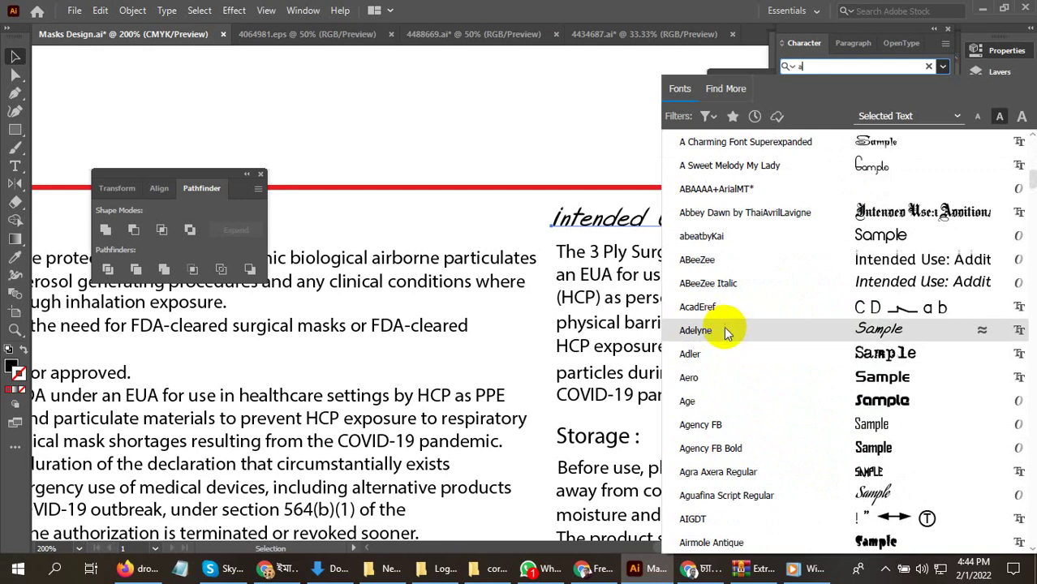
scroll(714, 405, "down", 2)
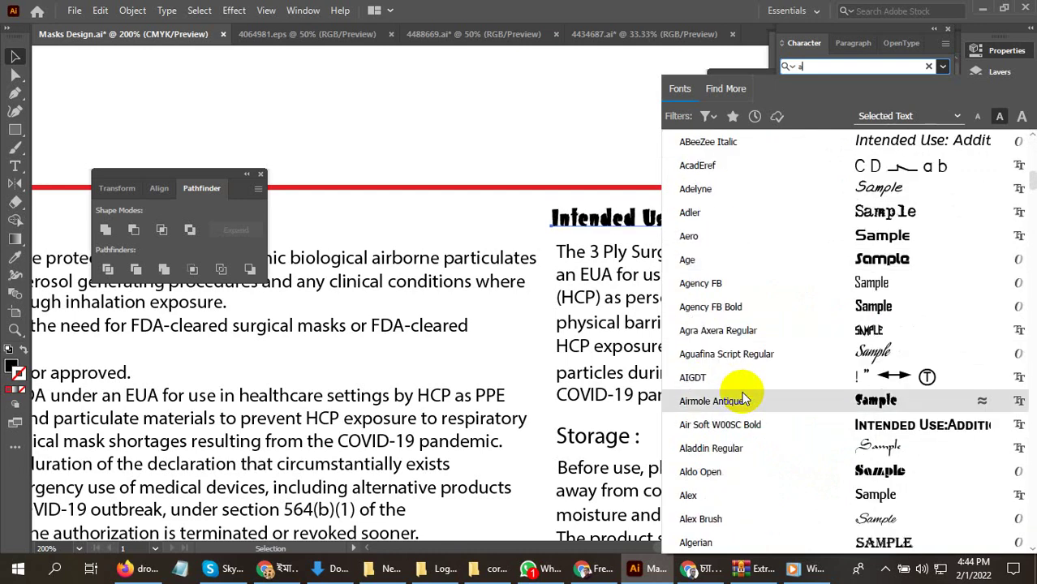
scroll(742, 382, "down", 2)
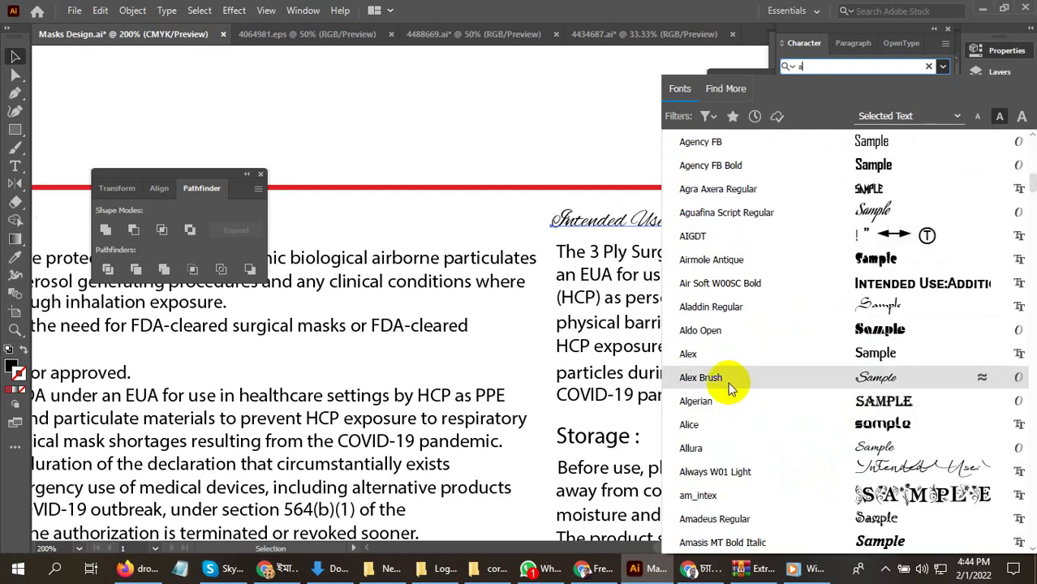
scroll(722, 411, "down", 2)
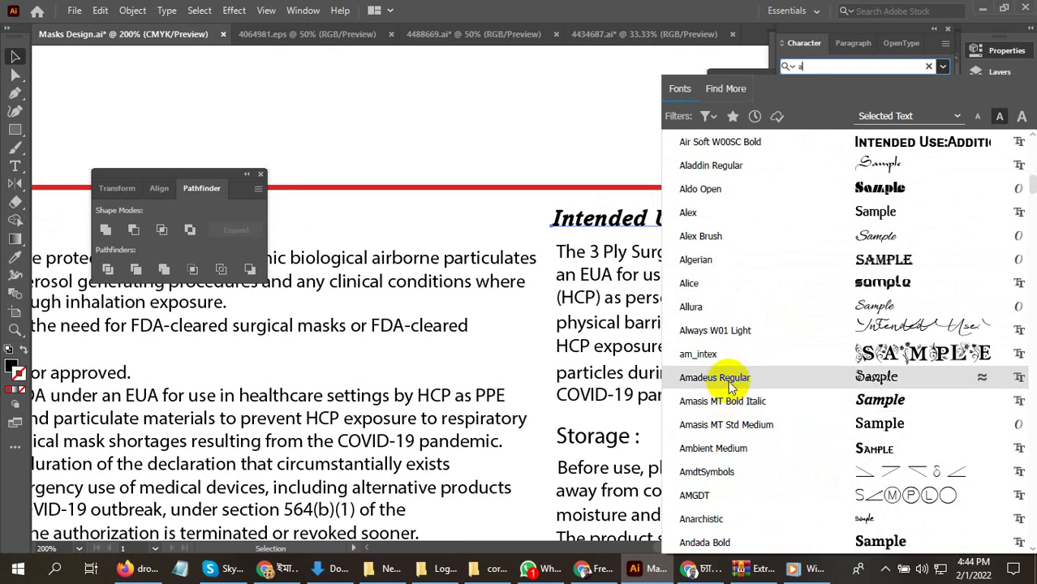
scroll(743, 357, "down", 3)
scroll(747, 341, "down", 4)
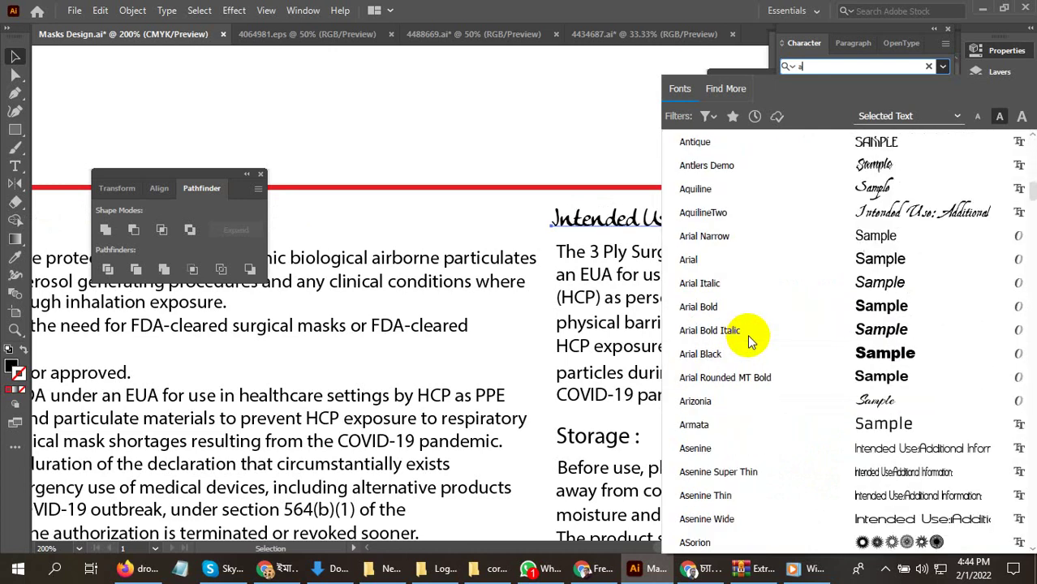
left_click(694, 260)
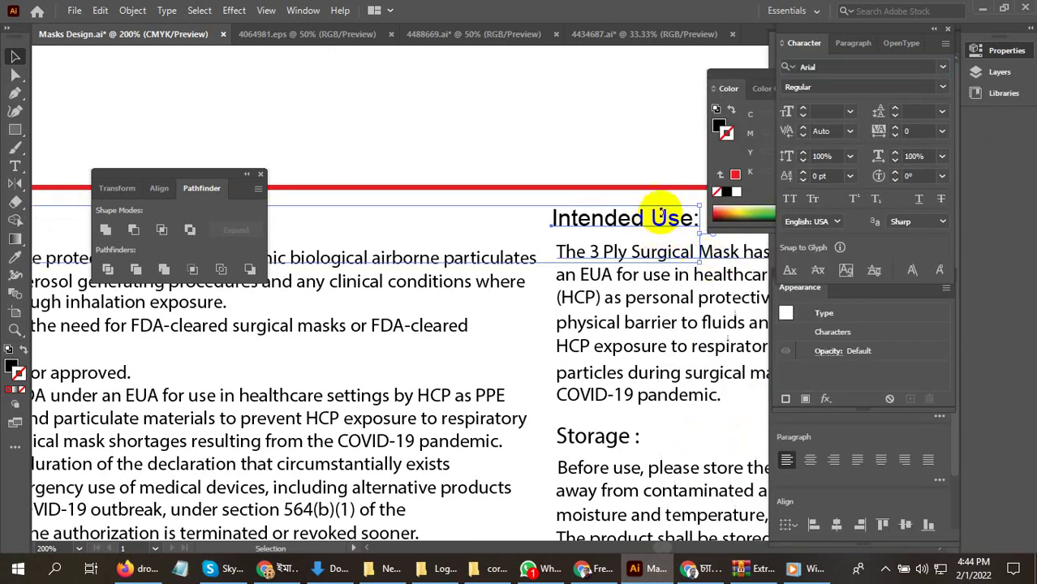
- Set the Additional Information and Intended Use headings to the Bold style and deselect them
left_click(943, 90)
left_click(821, 154)
left_click(498, 169)
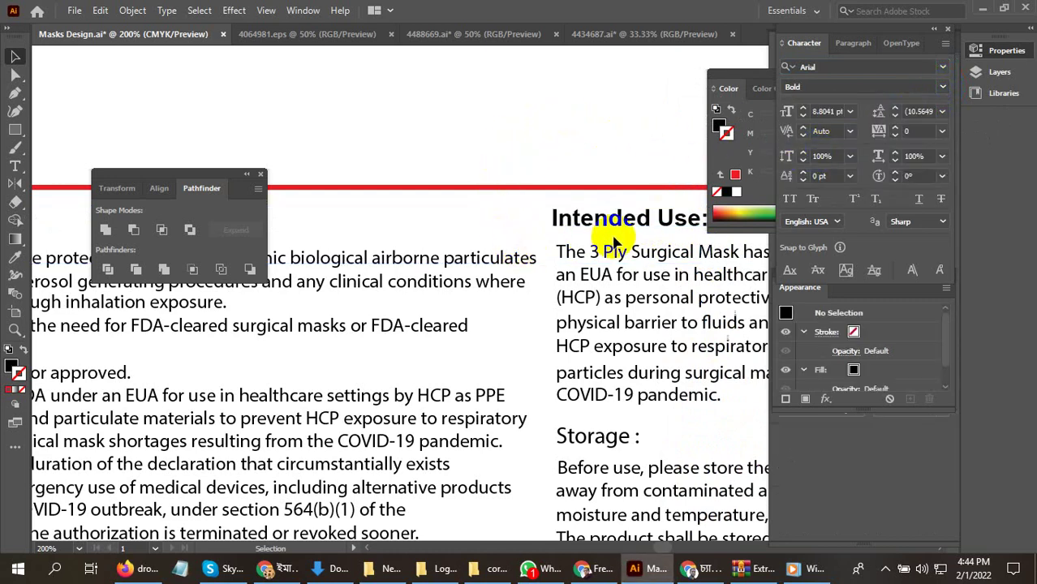
- Change the Storage and Use Instructions headings together to the Arial font in Bold style
scroll(625, 244, "down", 3)
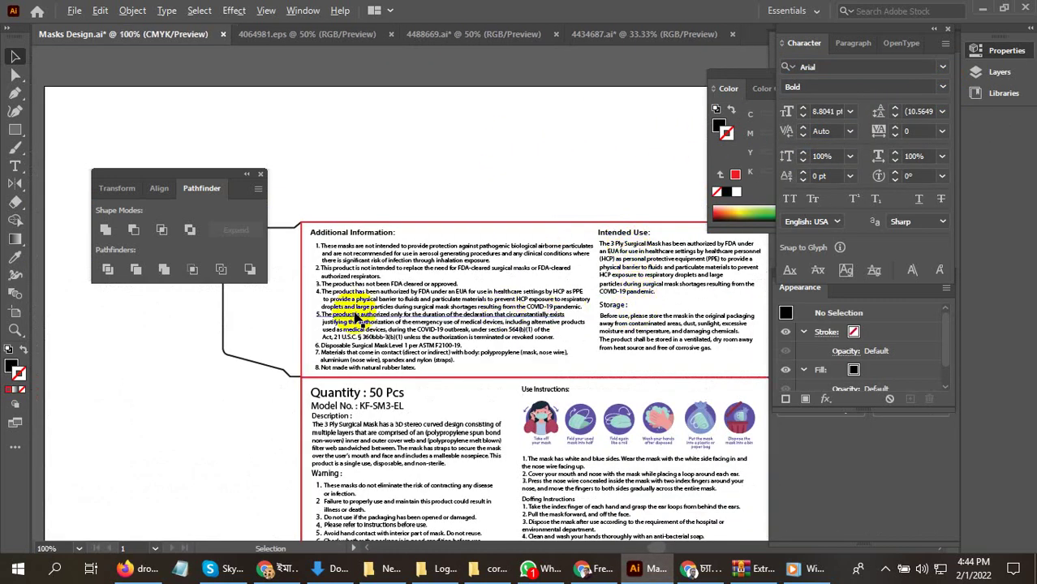
scroll(359, 301, "up", 2)
scroll(305, 415, "down", 1)
scroll(569, 387, "up", 1)
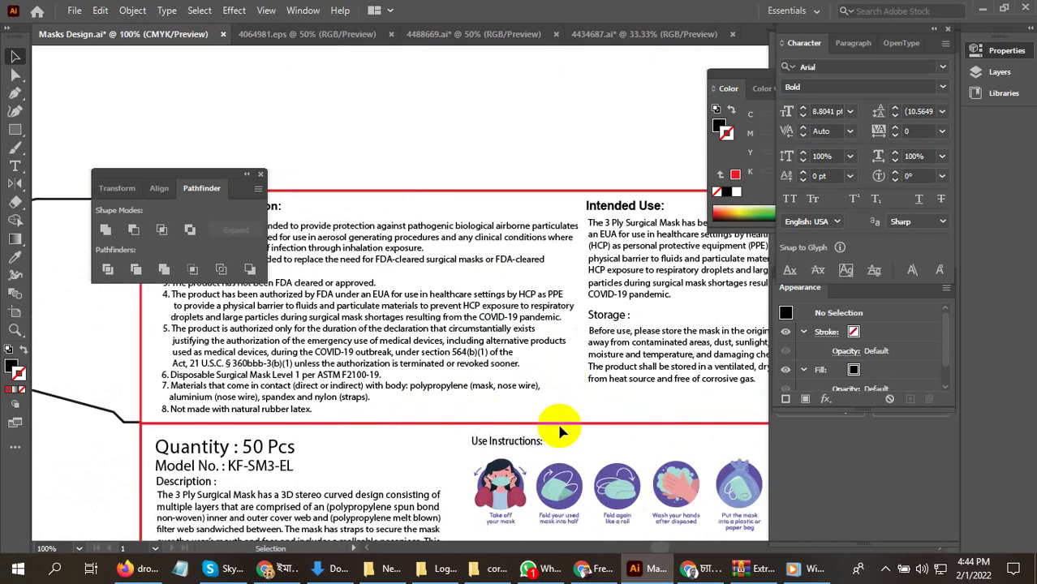
left_click(619, 343)
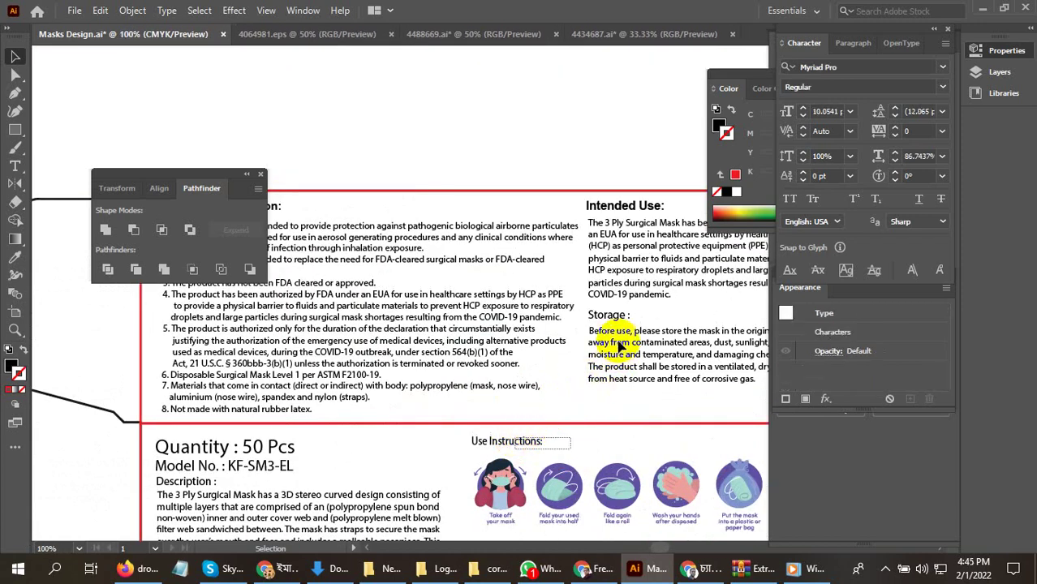
left_click(614, 318, "shift")
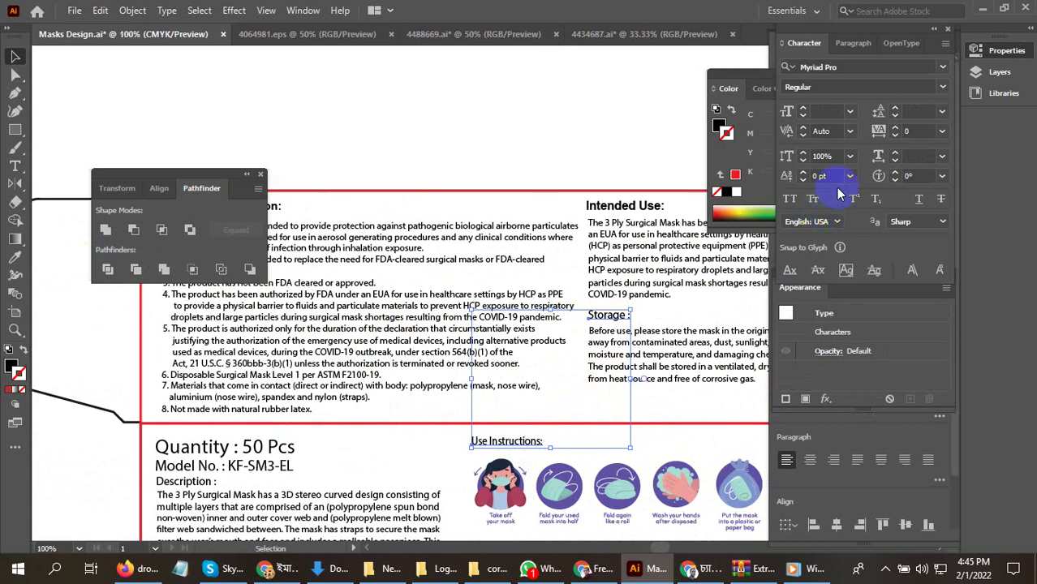
left_click(860, 66)
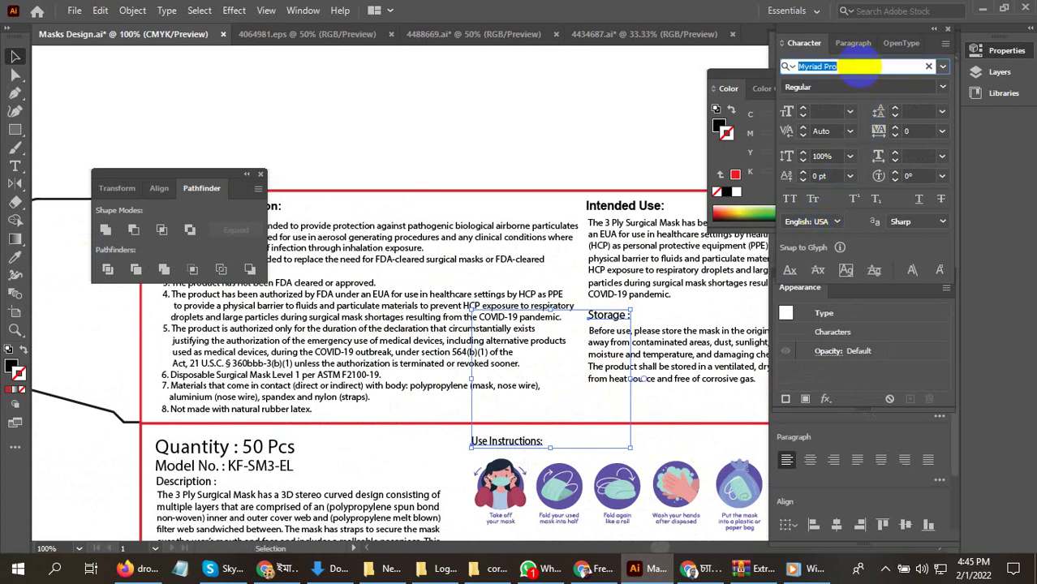
type("a")
scroll(783, 426, "down", 20)
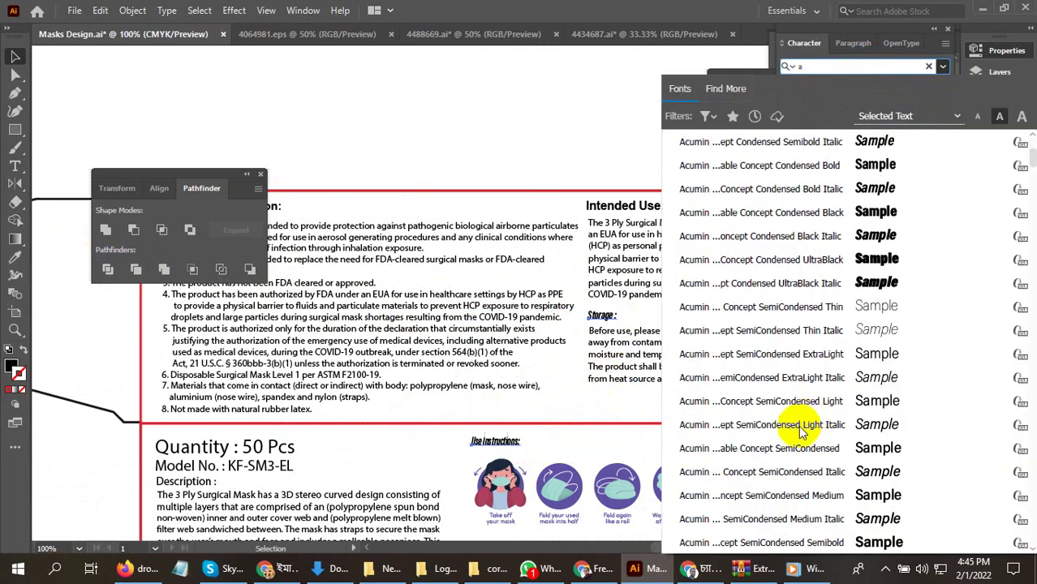
scroll(779, 422, "down", 10)
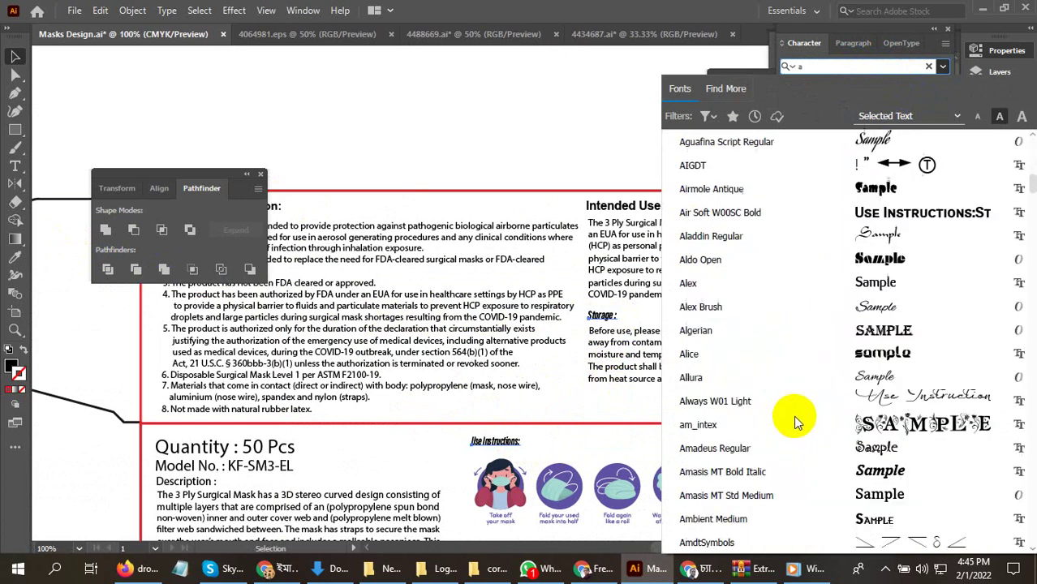
scroll(737, 377, "down", 5)
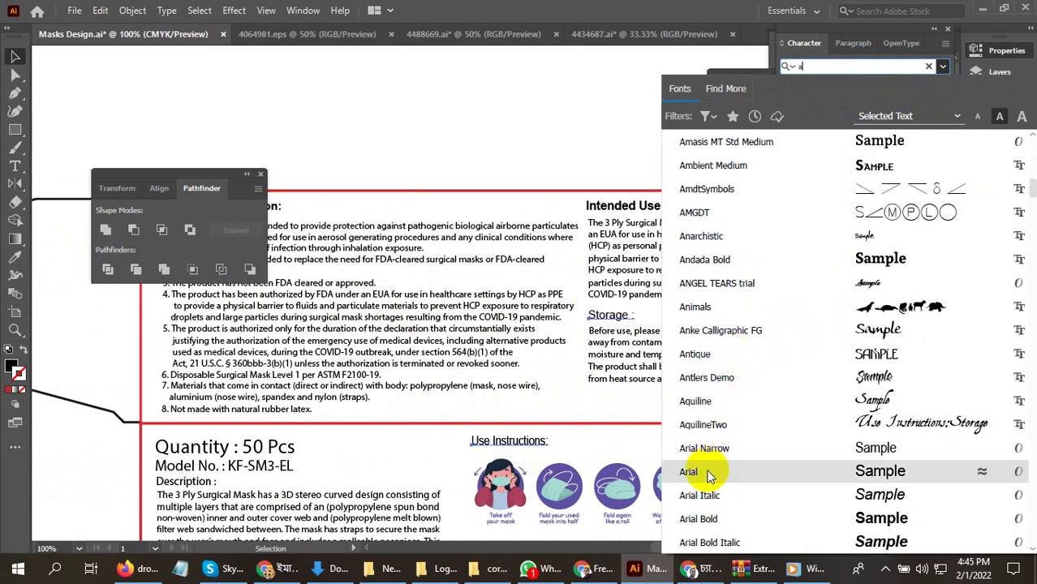
left_click(707, 475)
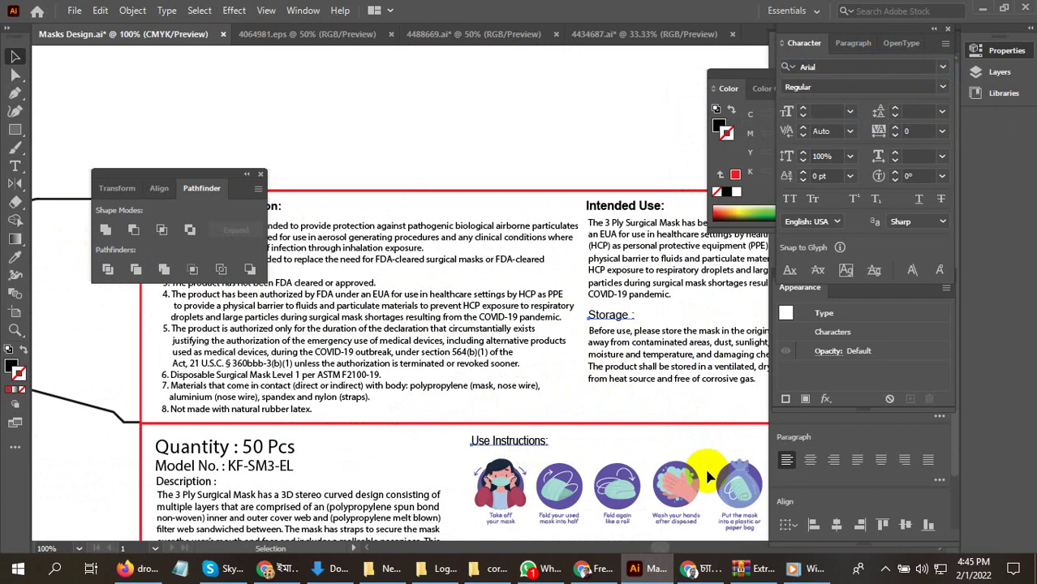
left_click(941, 87)
left_click(811, 151)
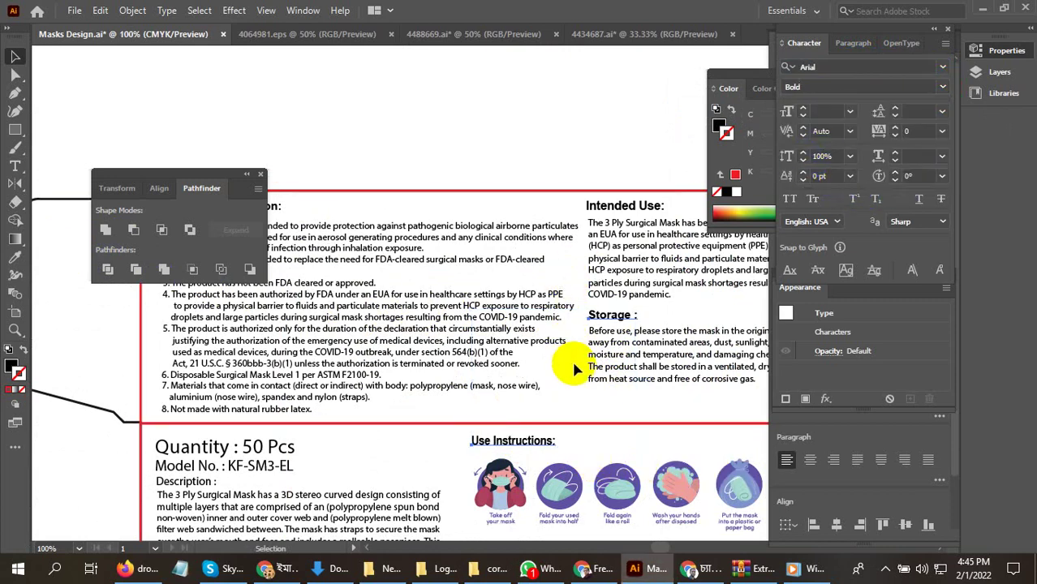
- Change the Quantity, Model No. and Description lines to the Arial font in Bold style
scroll(573, 367, "down", 3)
left_click(241, 372)
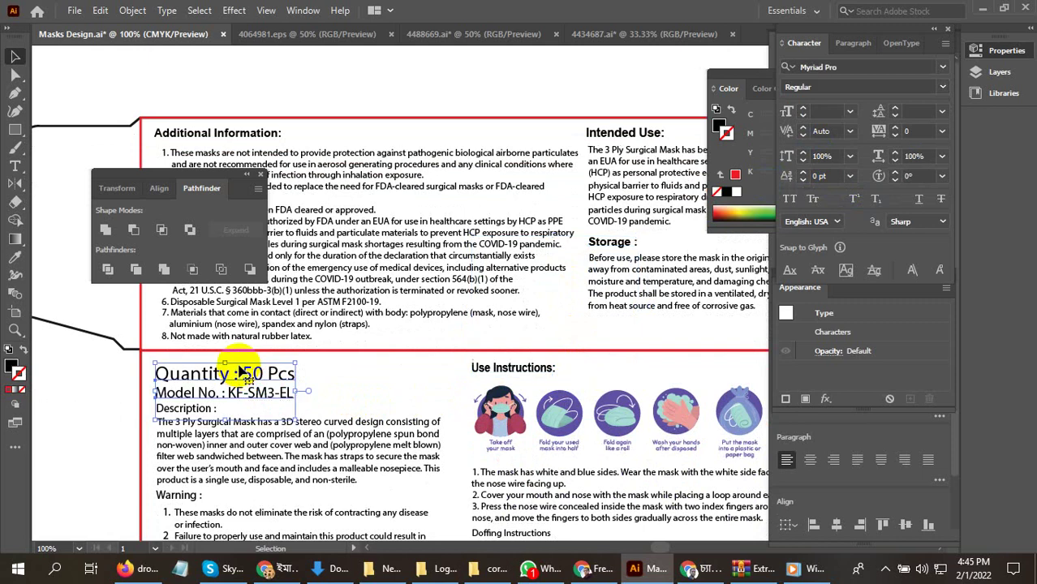
left_click(193, 414, "shift")
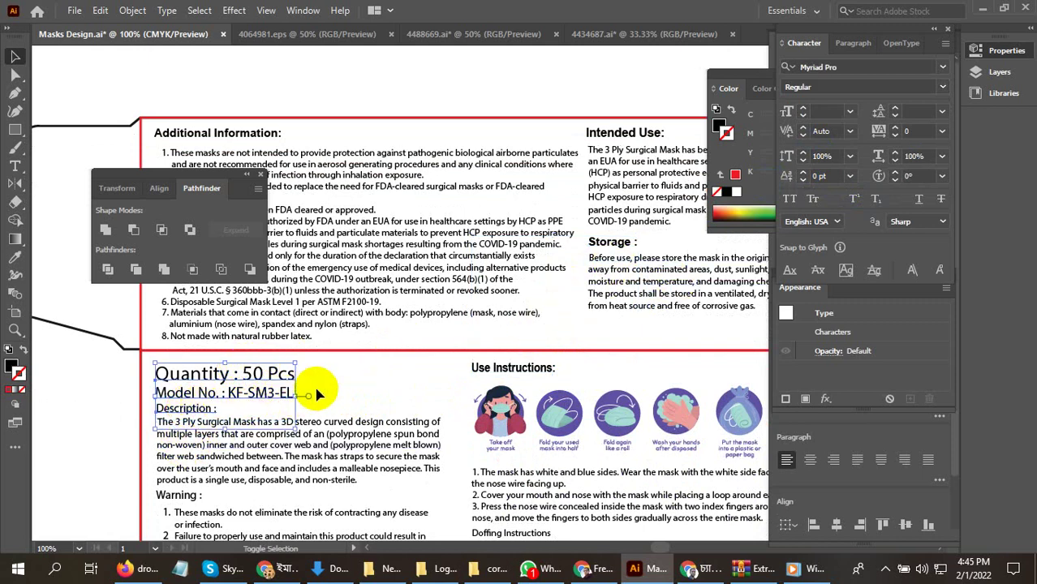
left_click(860, 70)
type("arial")
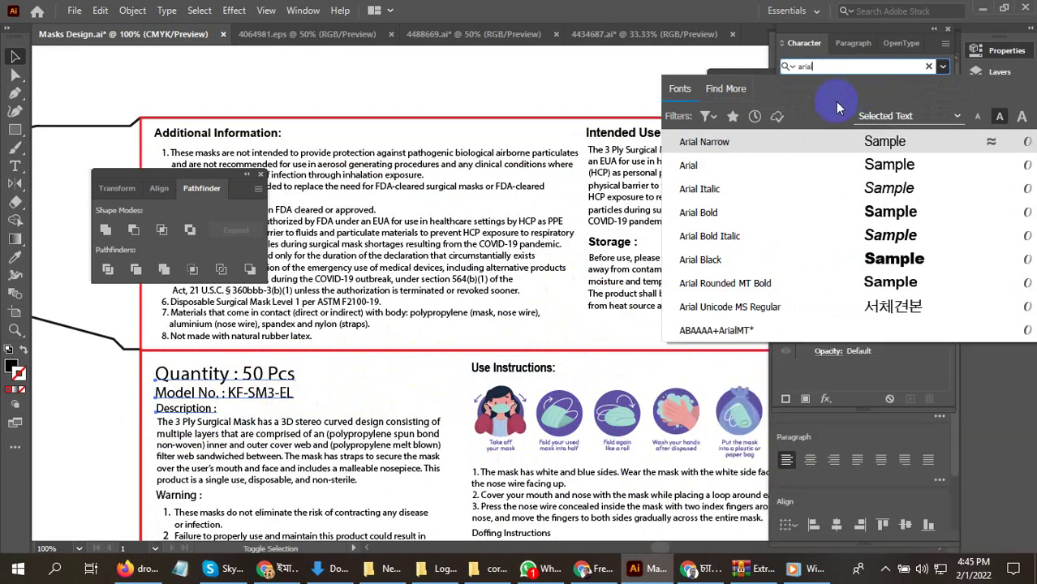
key("Down")
key("Return")
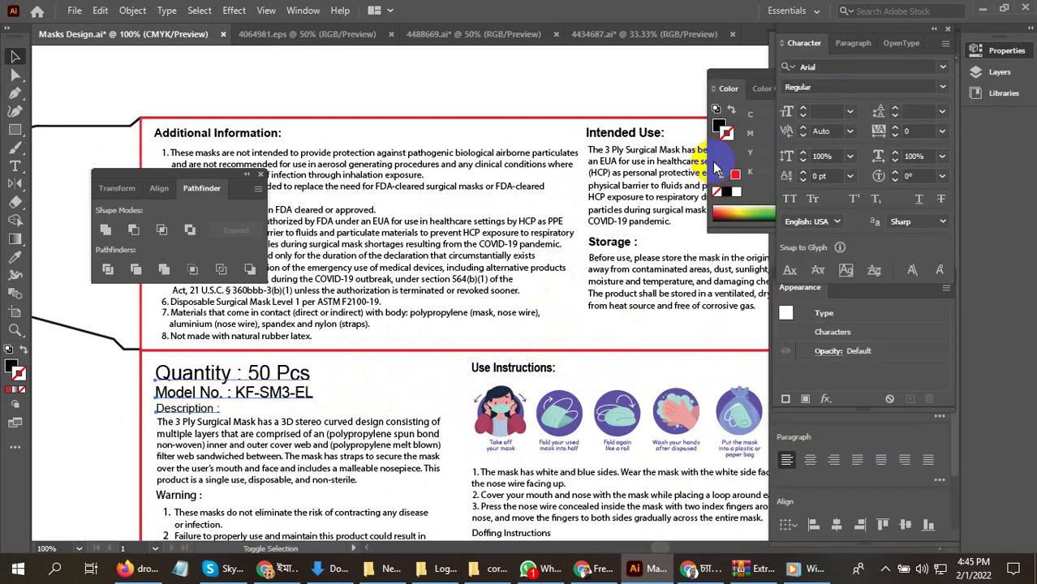
left_click(942, 87)
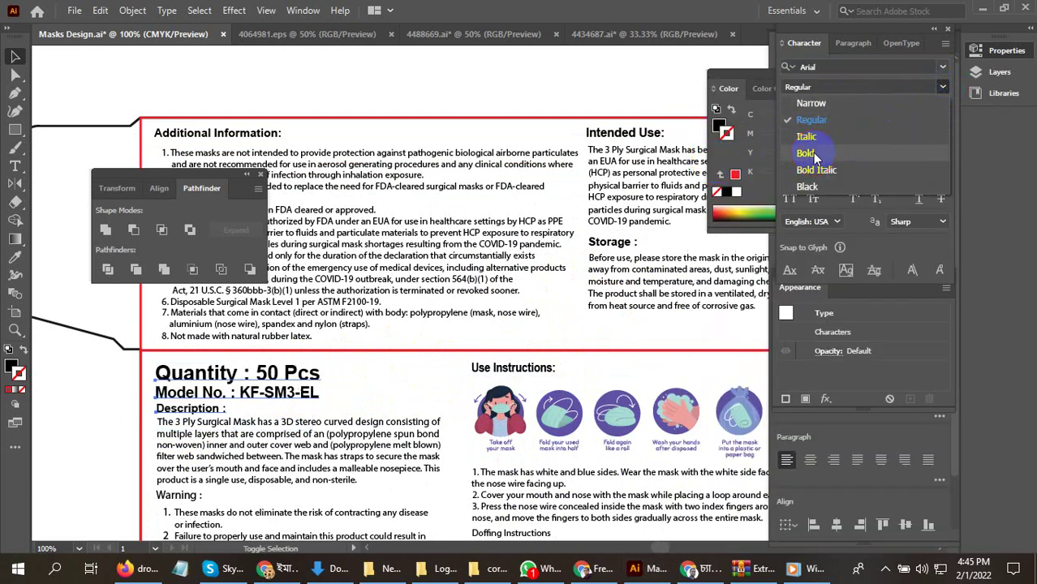
left_click(900, 153)
- Change the Warning heading under the product description to the Arial font in Bold style
scroll(341, 412, "down", 1)
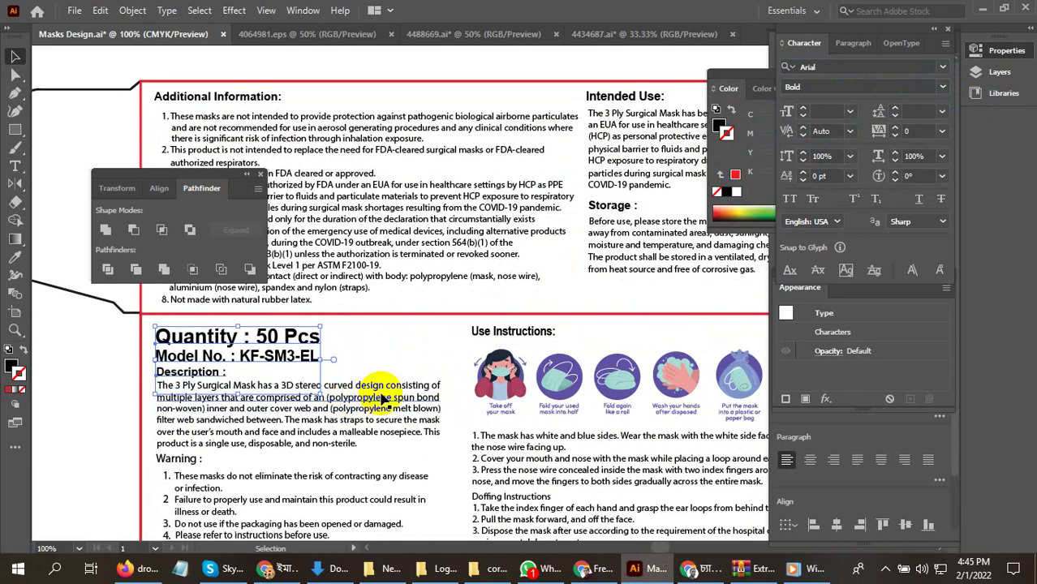
scroll(383, 400, "down", 6)
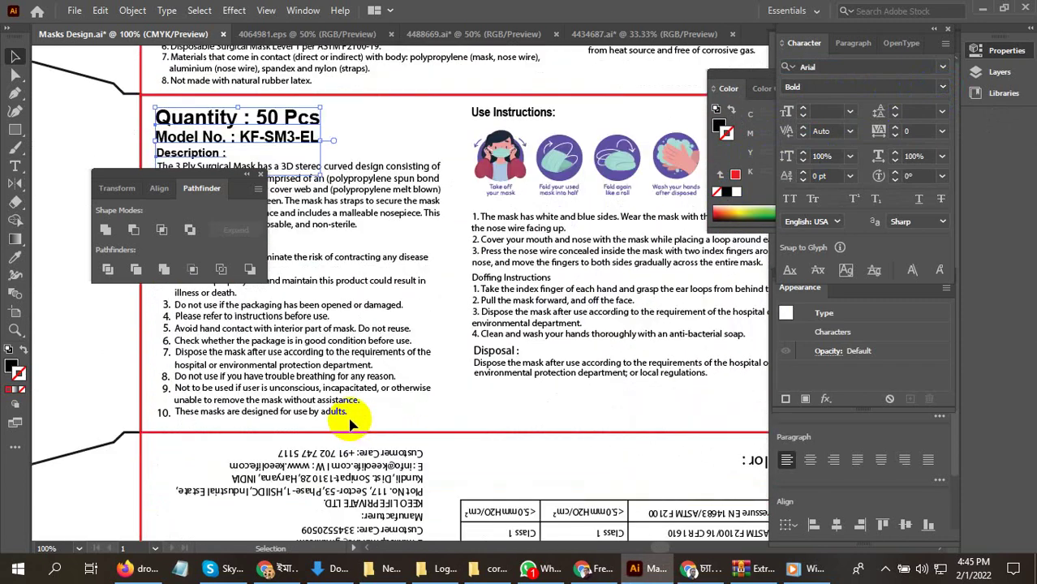
scroll(227, 367, "up", 2)
left_click(172, 314)
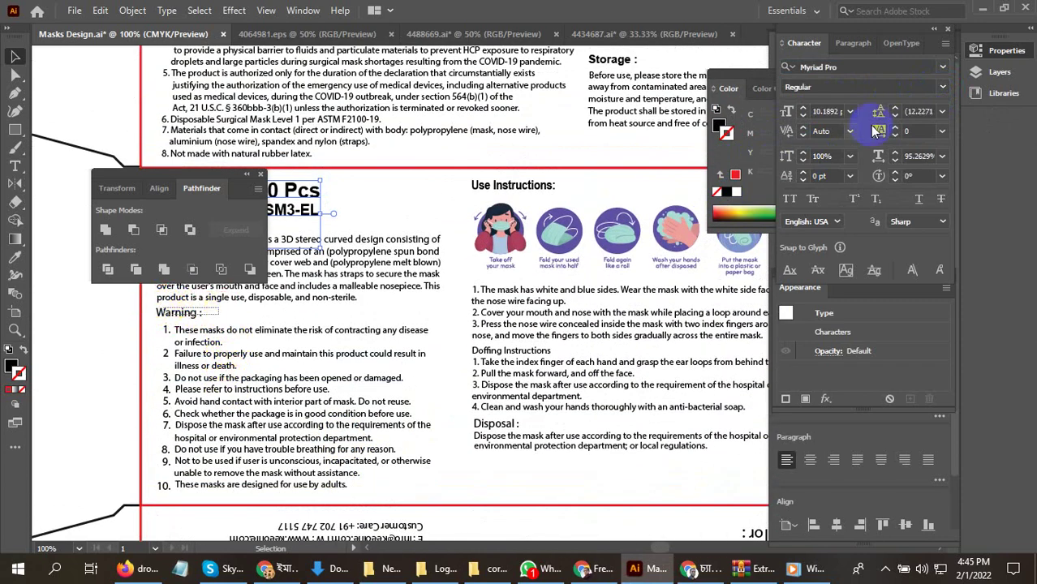
left_click(847, 67)
type("arial")
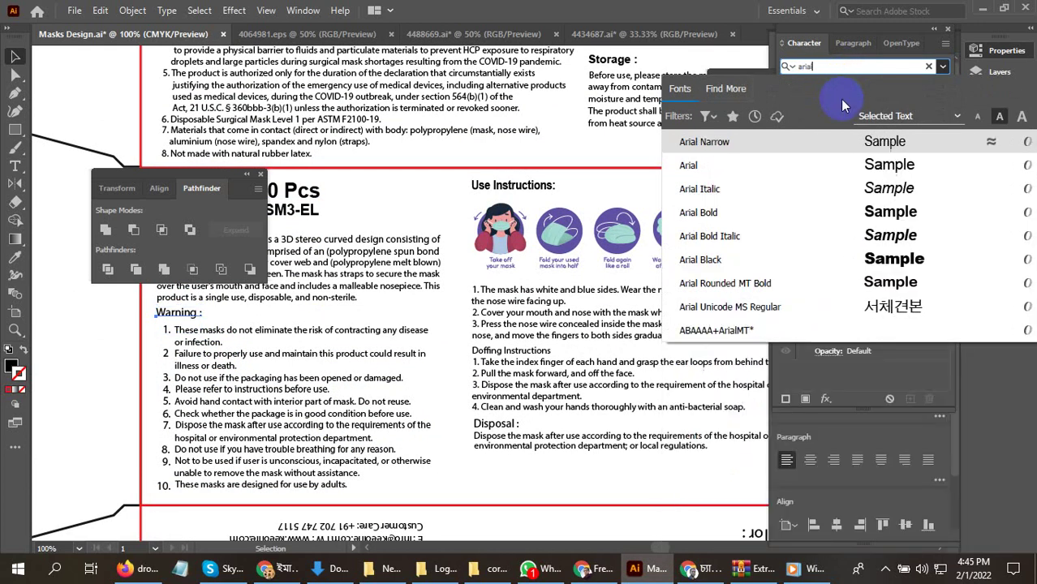
left_click(773, 166)
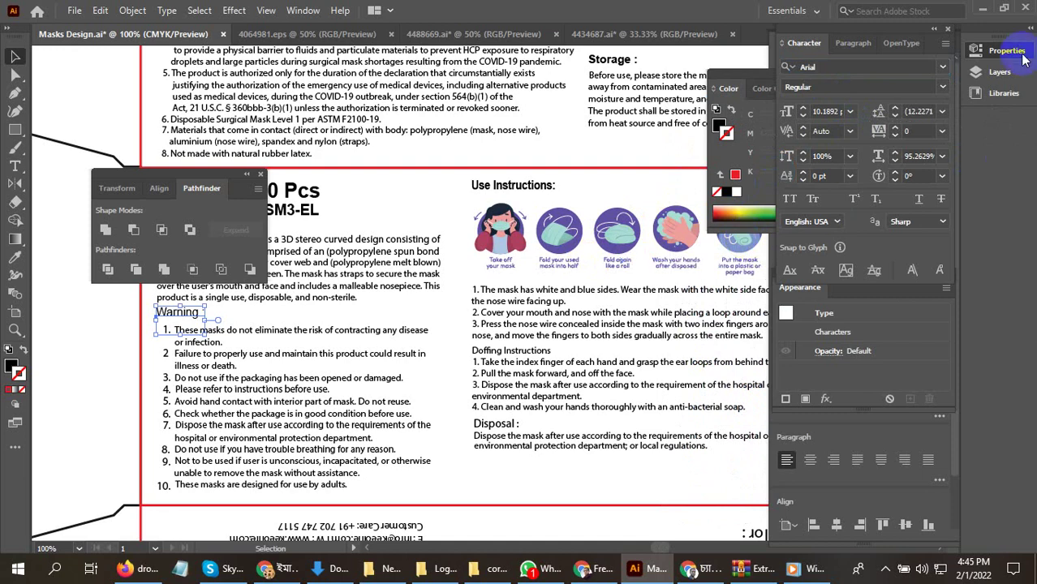
left_click(943, 87)
left_click(818, 150)
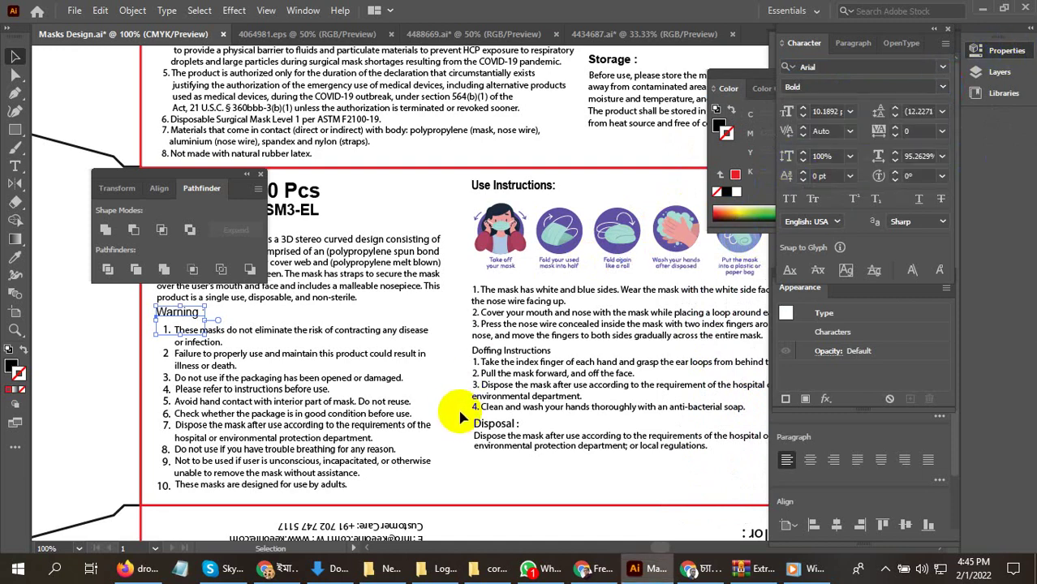
- Look over the whole box layout, from the information and instruction panels to the front and side panels
scroll(507, 404, "down", 3)
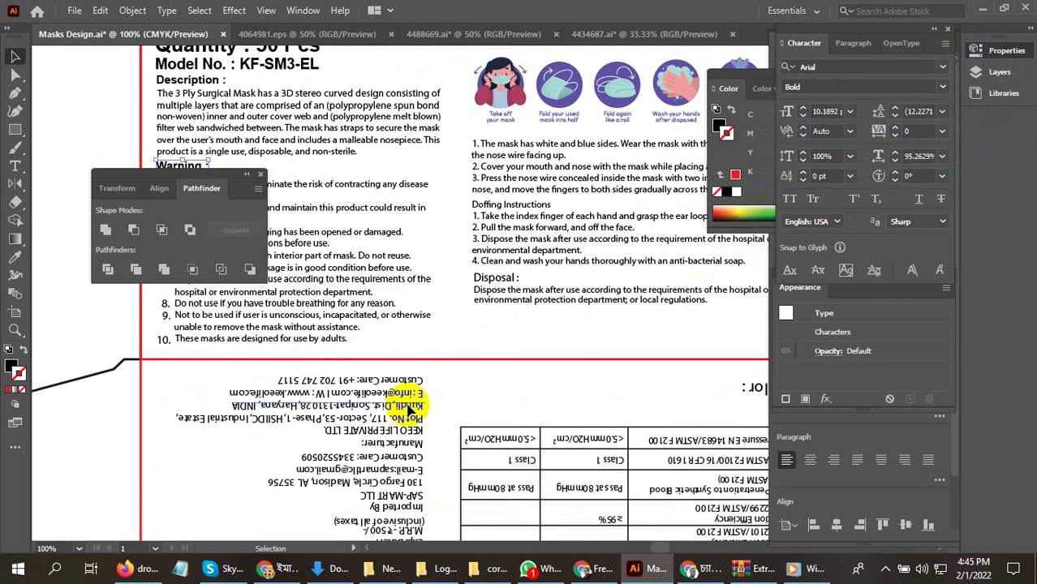
scroll(379, 475, "down", 2)
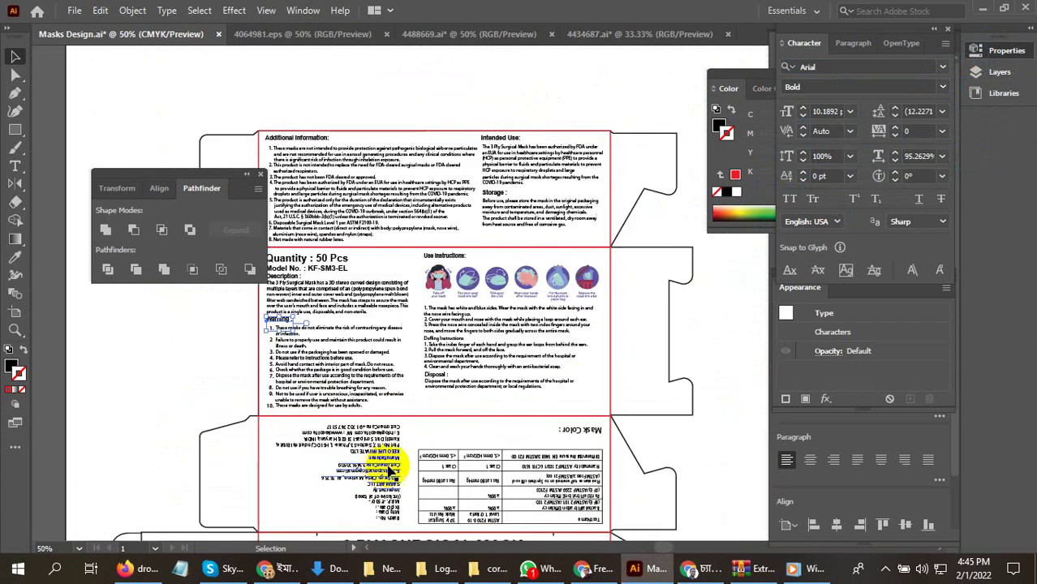
scroll(606, 495, "up", 3)
scroll(578, 283, "down", 2)
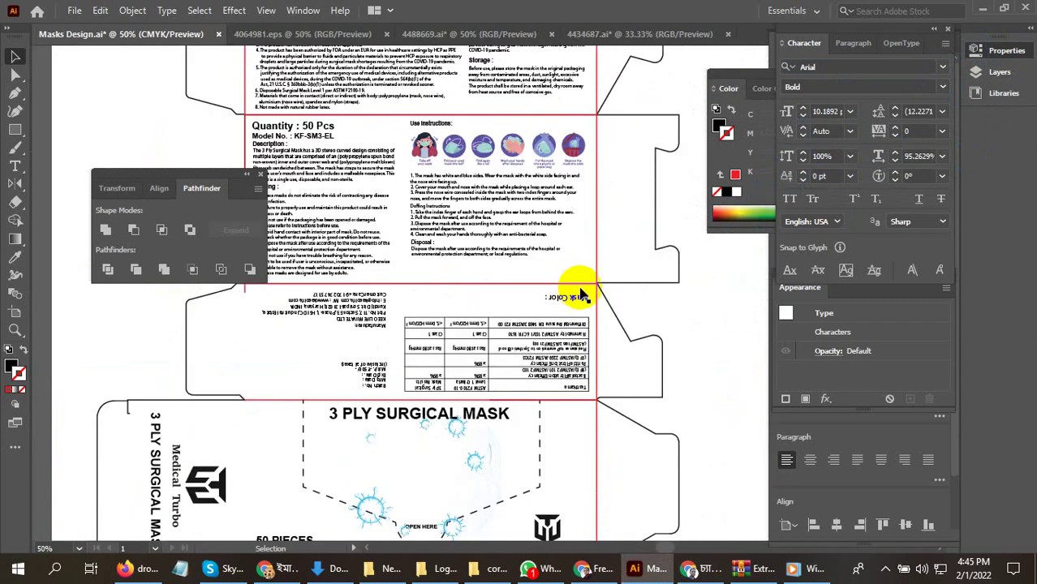
scroll(673, 282, "down", 1)
left_click_drag(673, 282, 607, 320)
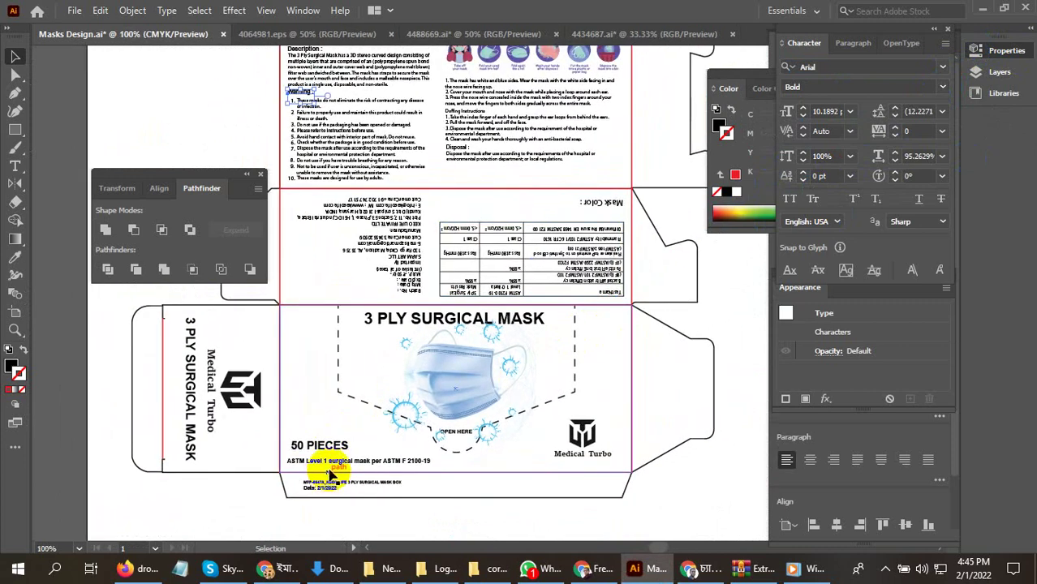
scroll(430, 457, "down", 2)
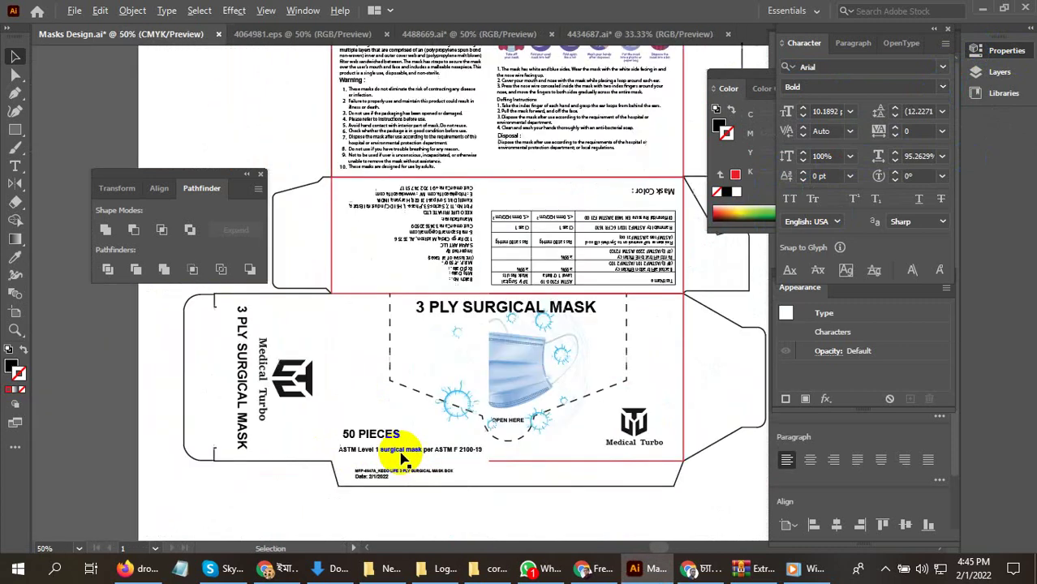
scroll(406, 456, "down", 2)
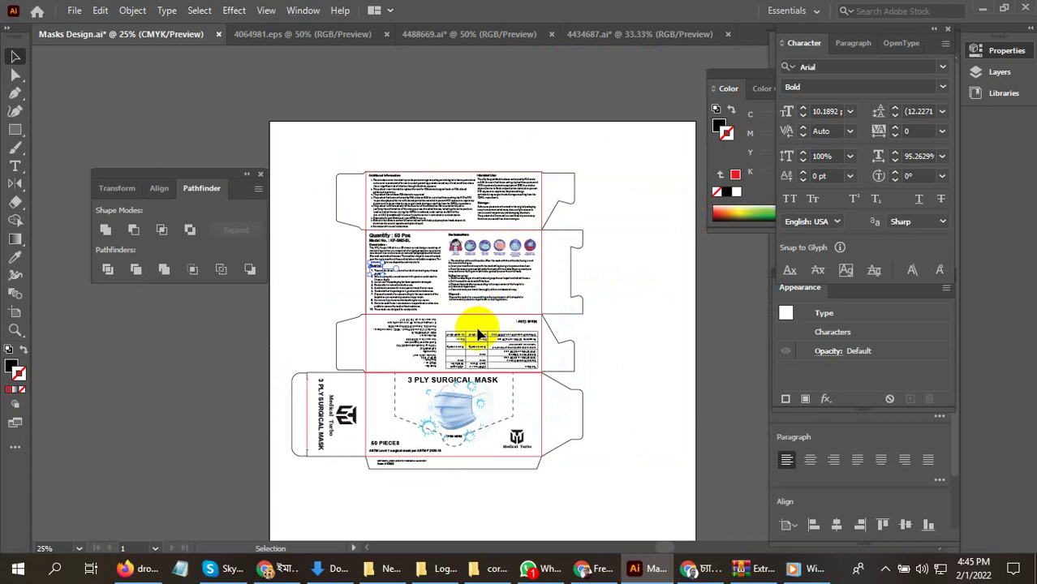
scroll(436, 363, "up", 5)
scroll(436, 363, "up", 1)
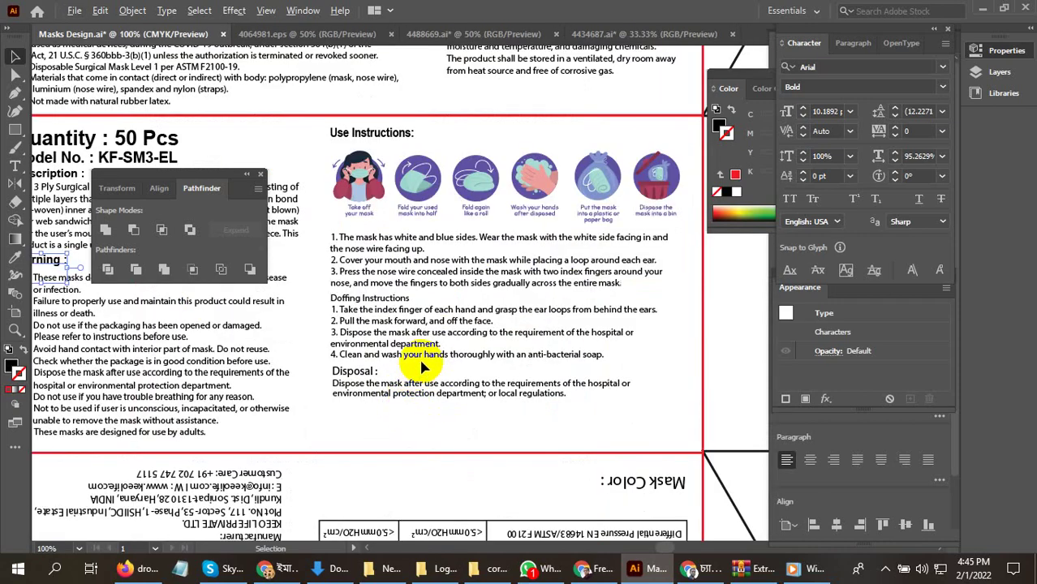
scroll(416, 358, "down", 2)
- Save the mask box design file
left_click(74, 10)
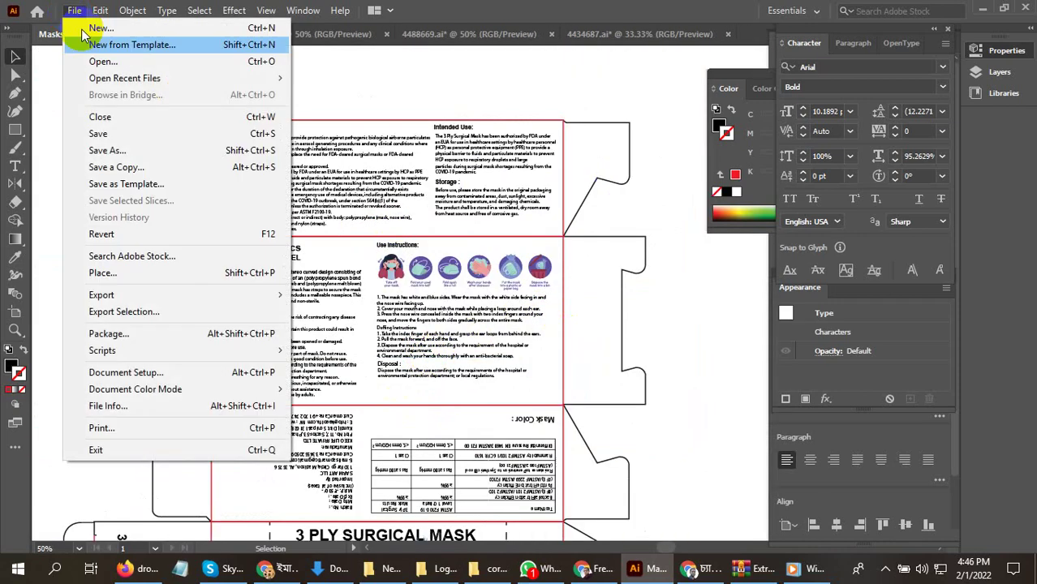
left_click(97, 133)
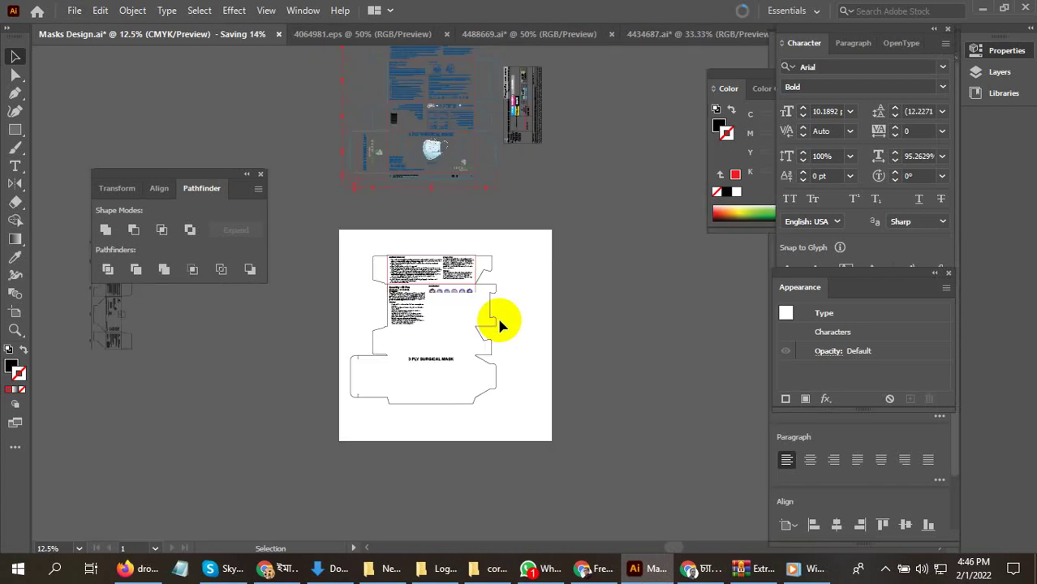
- Move the reference artwork above the artboard onto the box layout and align its fold lines with the red ones
left_click_drag(479, 110, 485, 318)
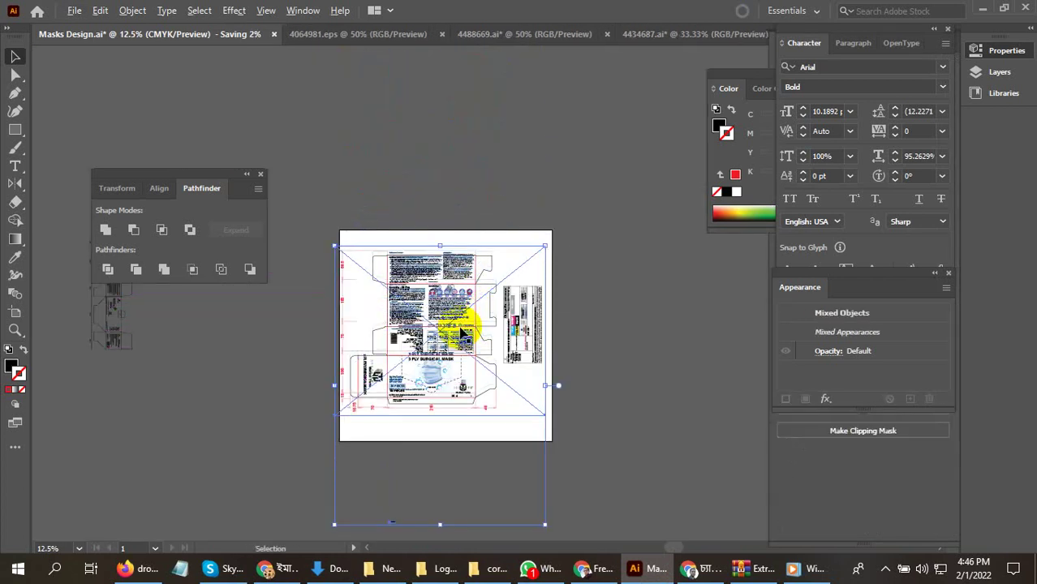
scroll(434, 323, "up", 6)
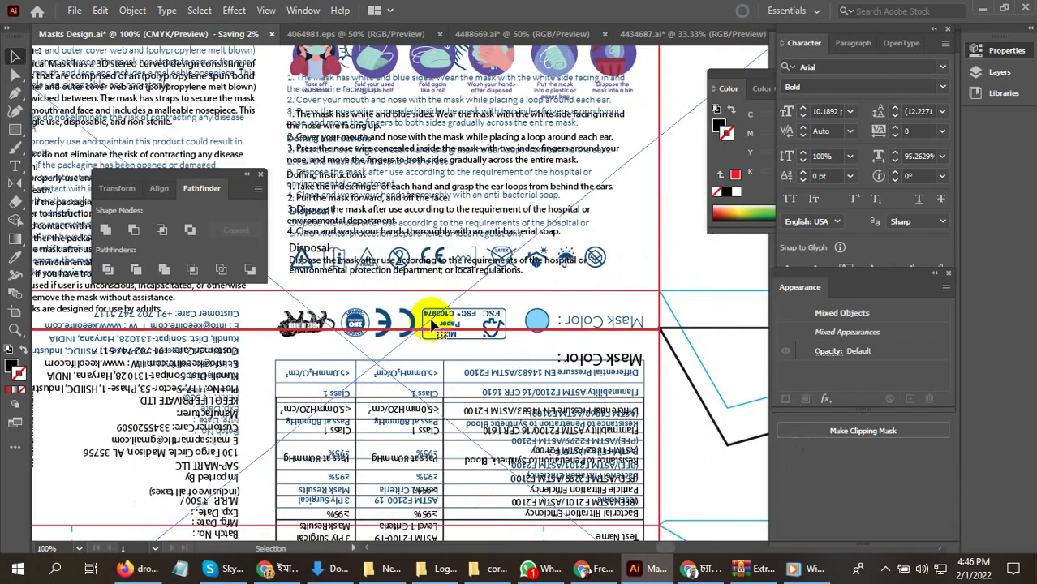
mouse_move(459, 313)
left_mouse_down()
mouse_move(451, 274)
mouse_move(465, 280)
mouse_move(447, 267)
mouse_move(451, 336)
mouse_move(459, 259)
mouse_move(458, 329)
left_mouse_up()
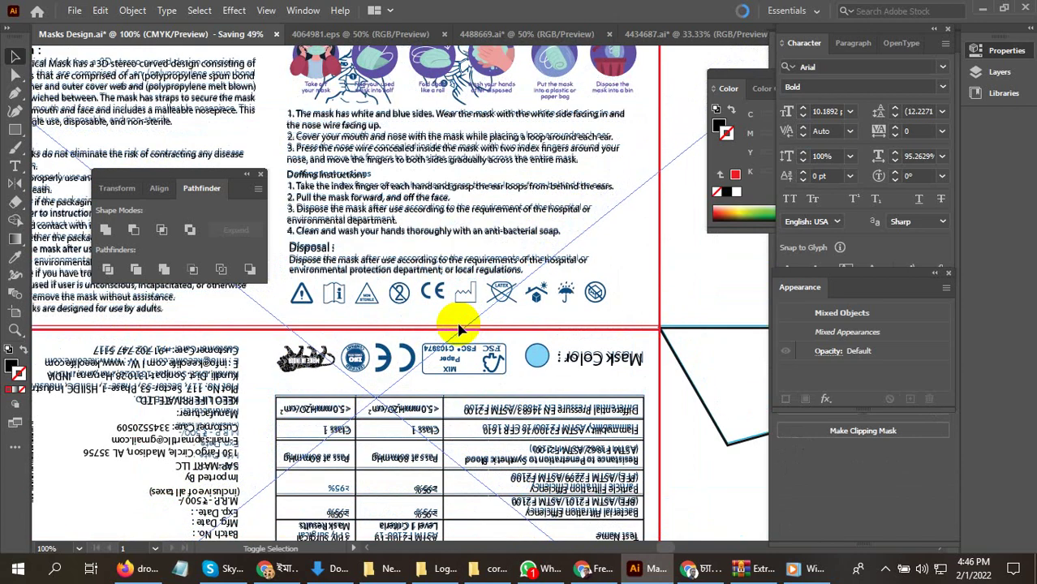
scroll(459, 332, "up", 5)
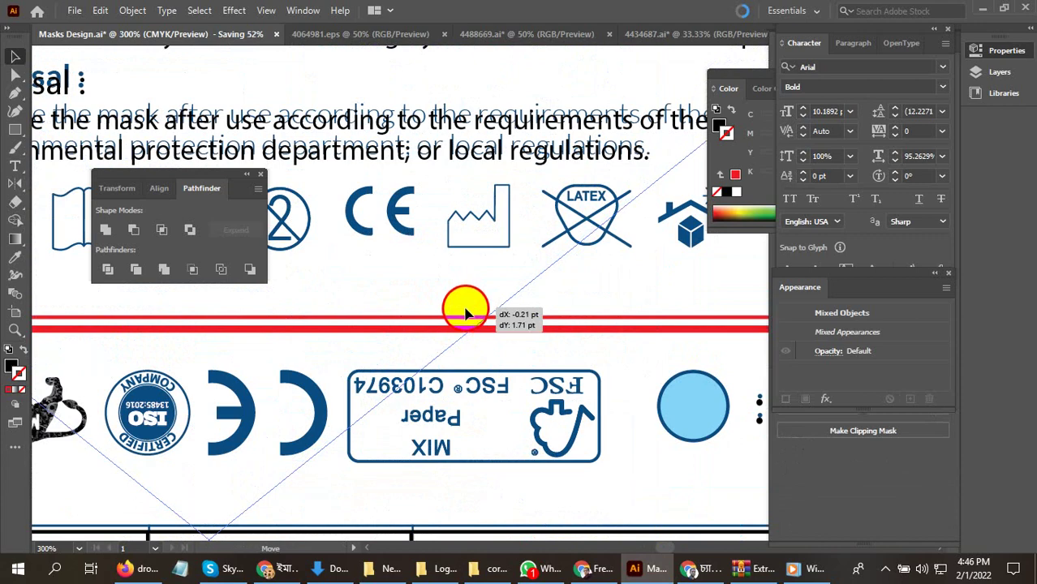
scroll(461, 314, "down", 3)
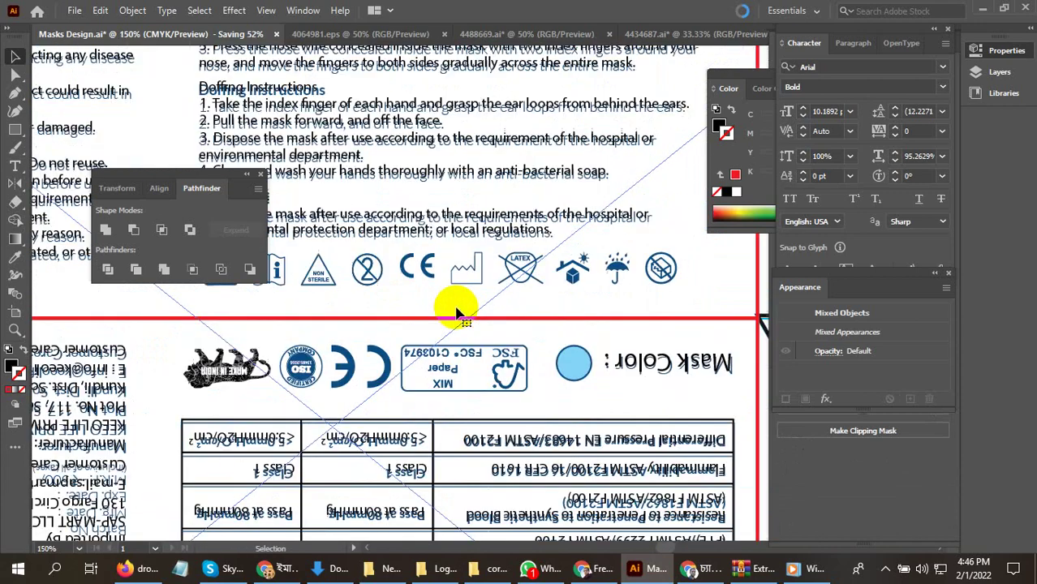
scroll(511, 268, "up", 3)
left_click_drag(508, 258, 511, 253)
scroll(568, 267, "down", 2)
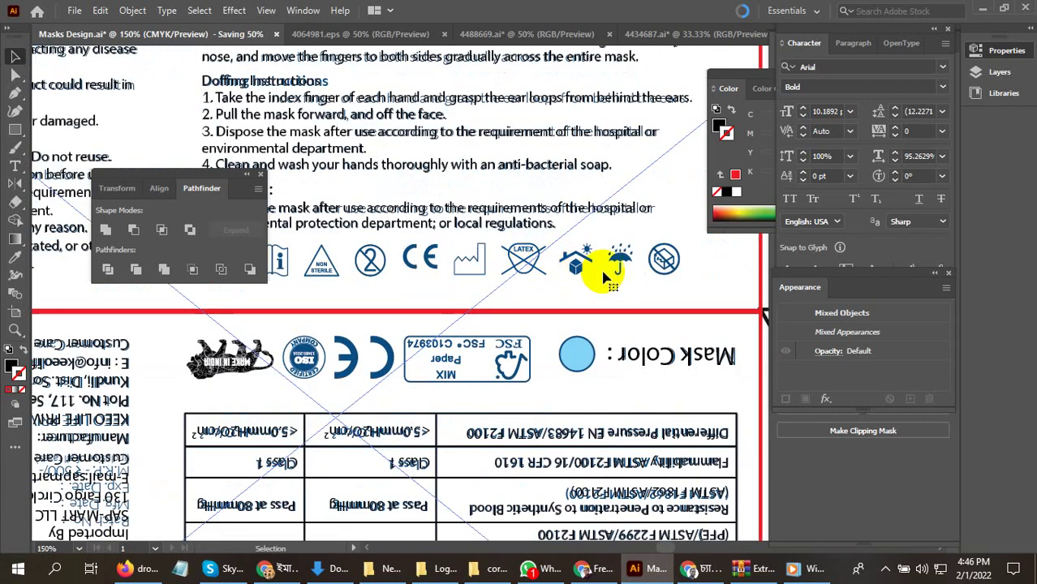
- Trace the wavy upper edge of the left page of the information booklet icon below Disposal with the Pen tool
scroll(608, 272, "down", 1)
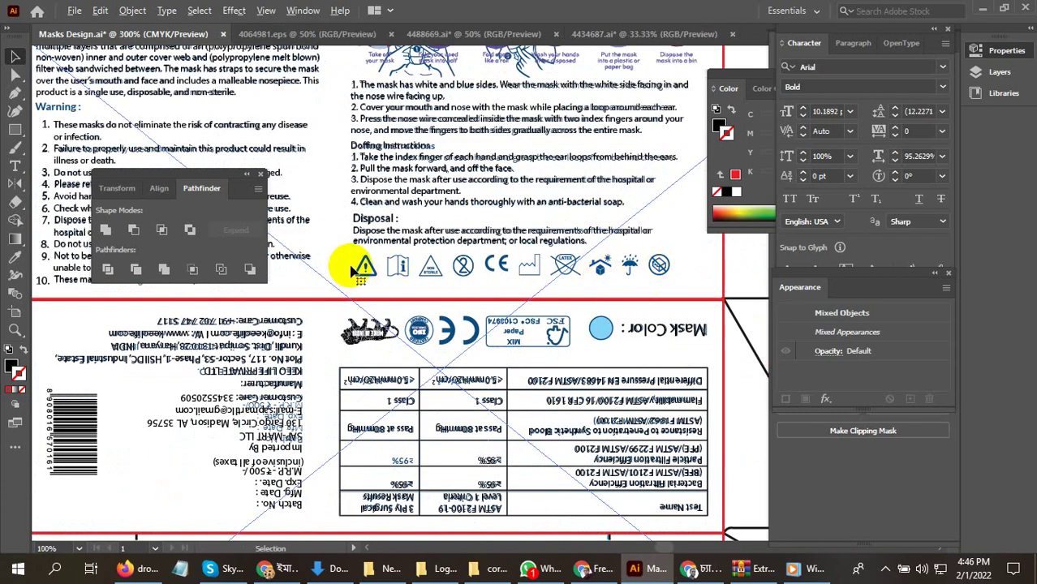
scroll(353, 273, "up", 3)
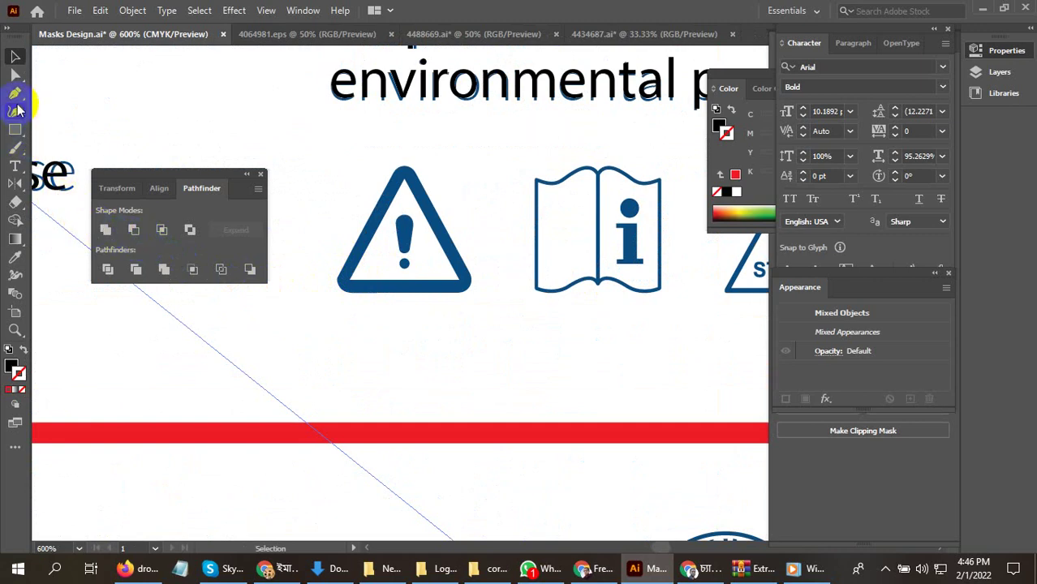
scroll(356, 361, "down", 1)
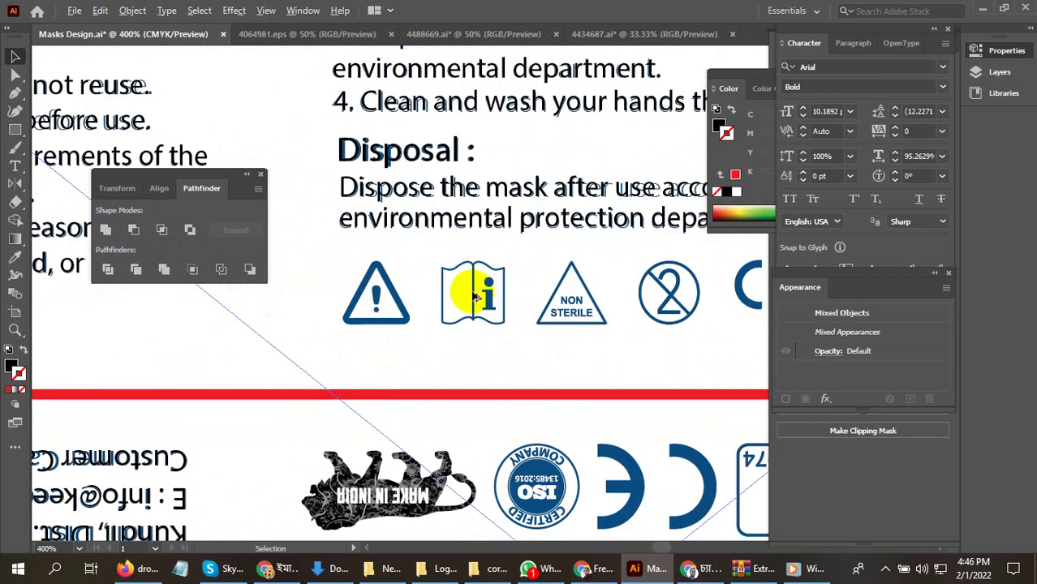
scroll(476, 296, "up", 1)
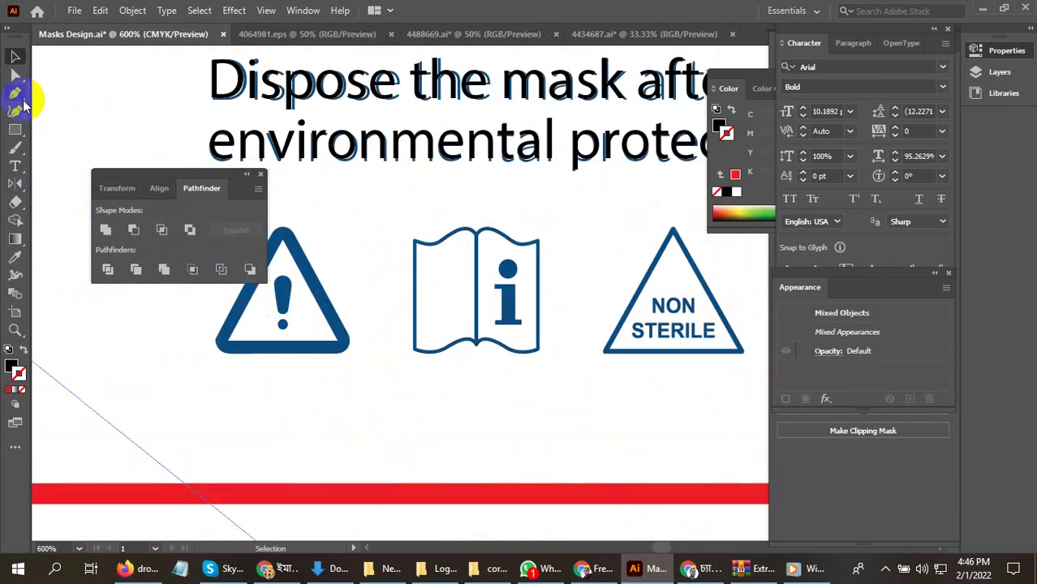
left_click(15, 93)
scroll(435, 260, "up", 2)
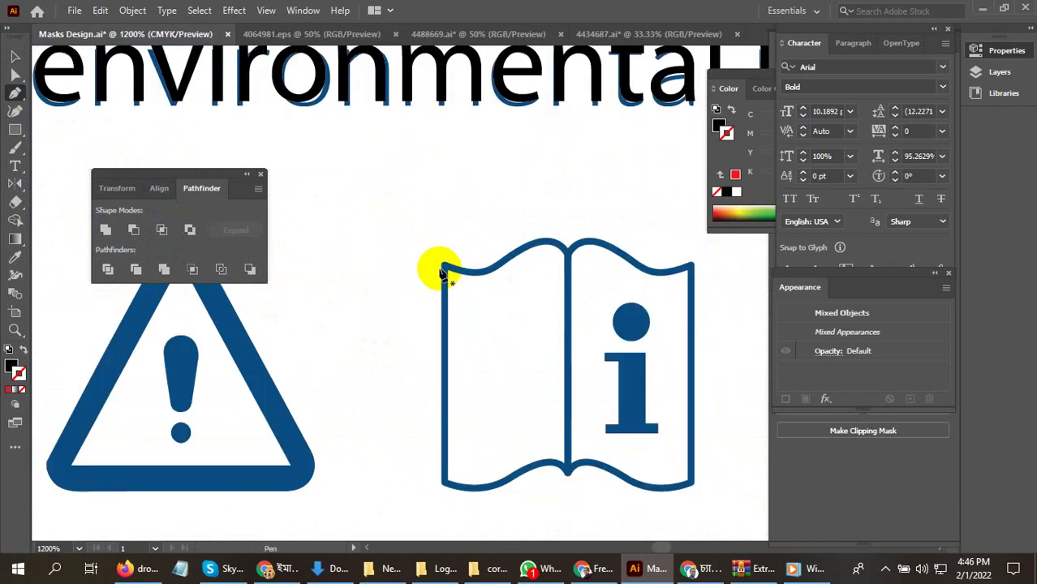
left_click(443, 265)
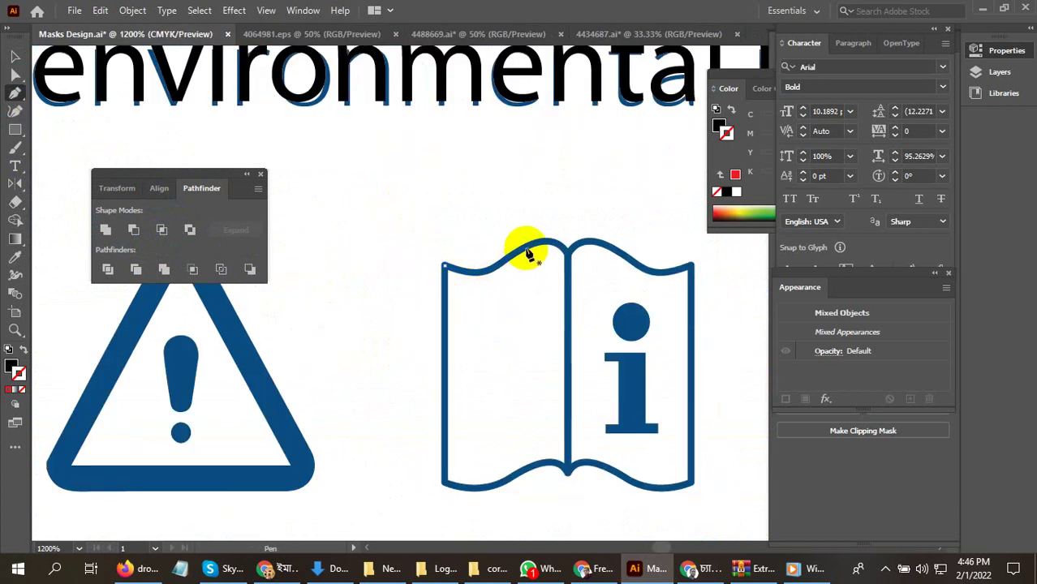
scroll(523, 248, "up", 1)
left_click_drag(526, 246, 574, 196)
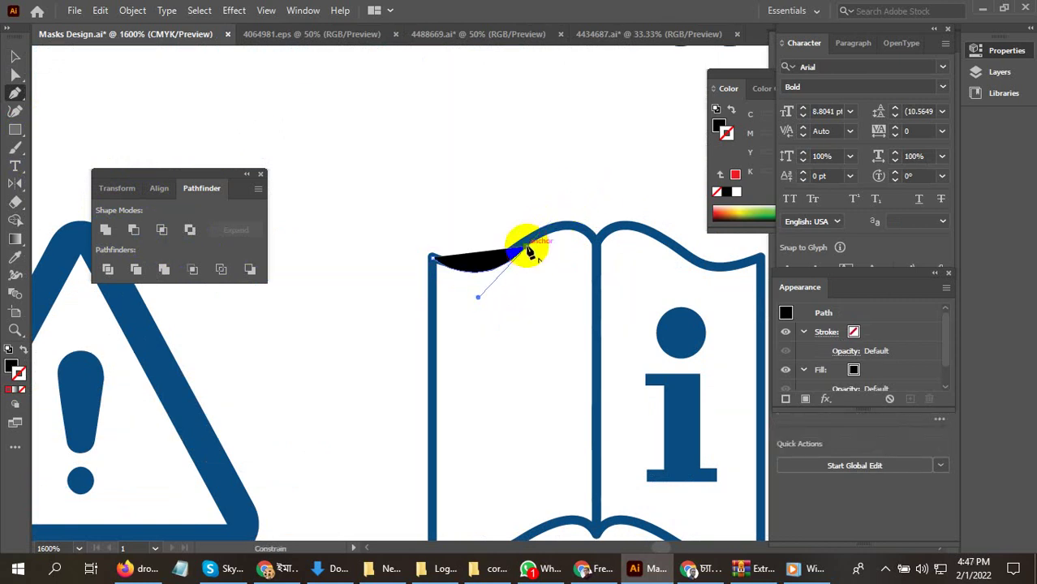
left_click(527, 249)
left_click_drag(596, 246, 622, 284)
left_click(599, 258)
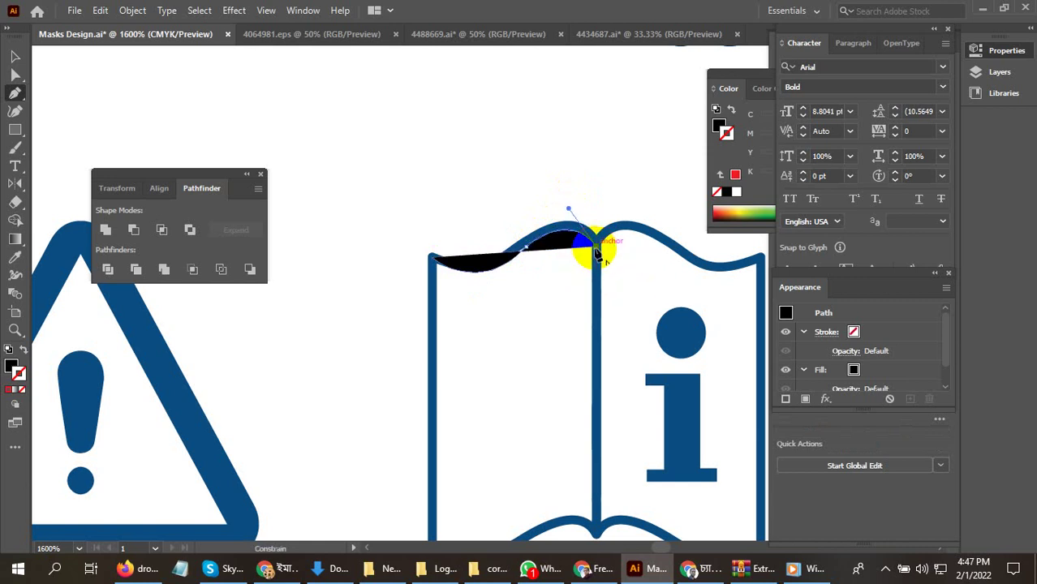
- Continue the path down the booklet's spine and along the wavy lower edge to the page's outer corner
scroll(592, 260, "down", 1)
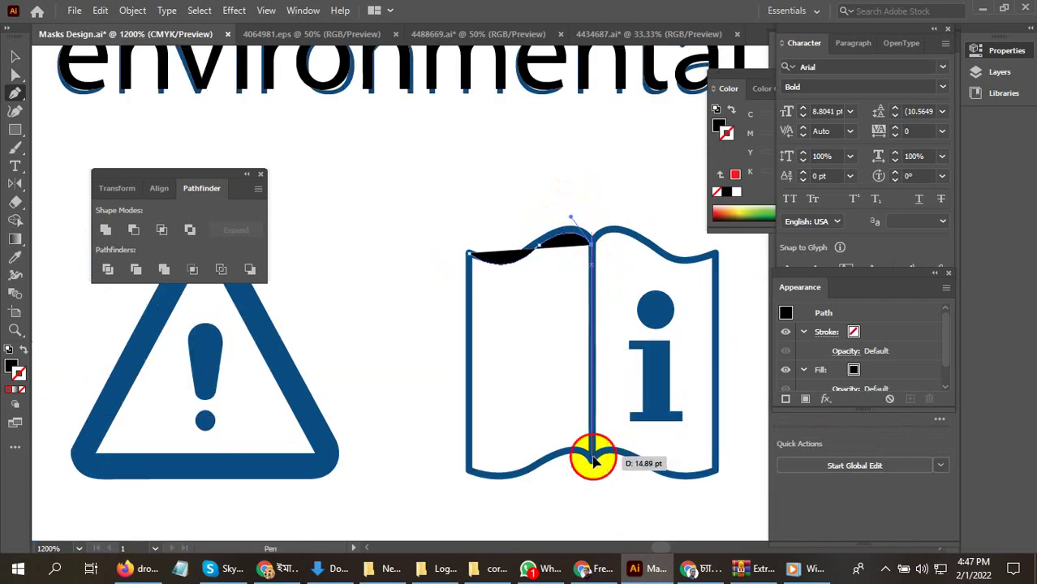
left_click(595, 460)
scroll(551, 483, "up", 2)
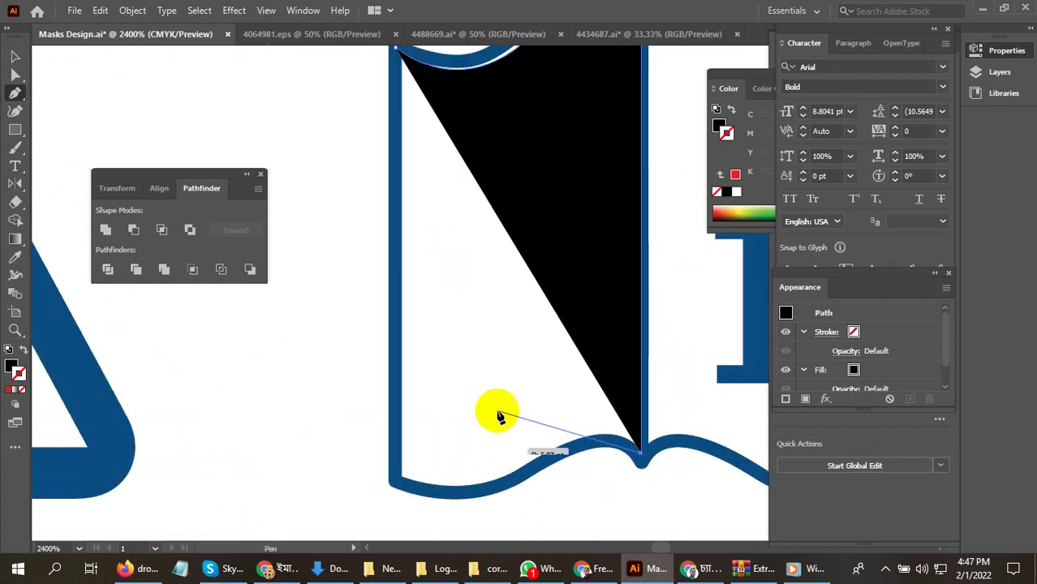
scroll(491, 337, "down", 2)
scroll(513, 433, "up", 3)
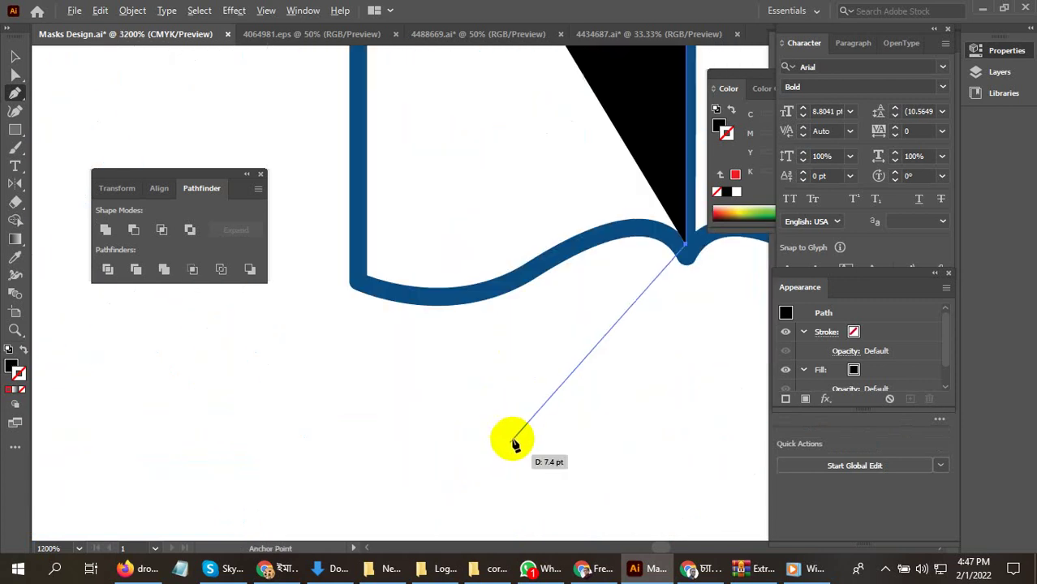
left_click_drag(523, 284, 399, 379)
left_click(522, 281)
left_click_drag(360, 283, 359, 224)
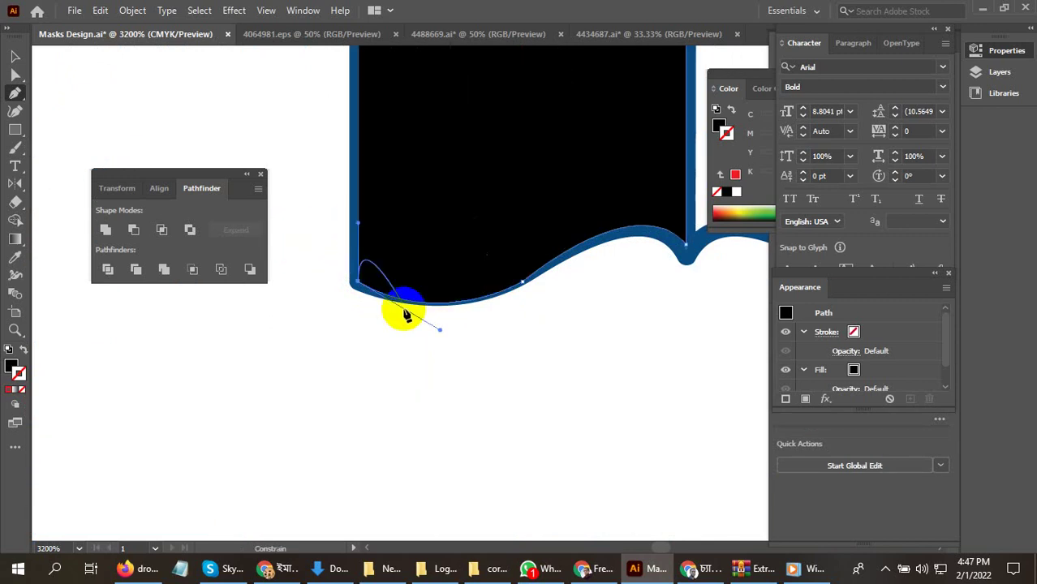
- Close the page path along the booklet's outer edge at its starting anchor
scroll(417, 388, "down", 2)
scroll(406, 154, "down", 1)
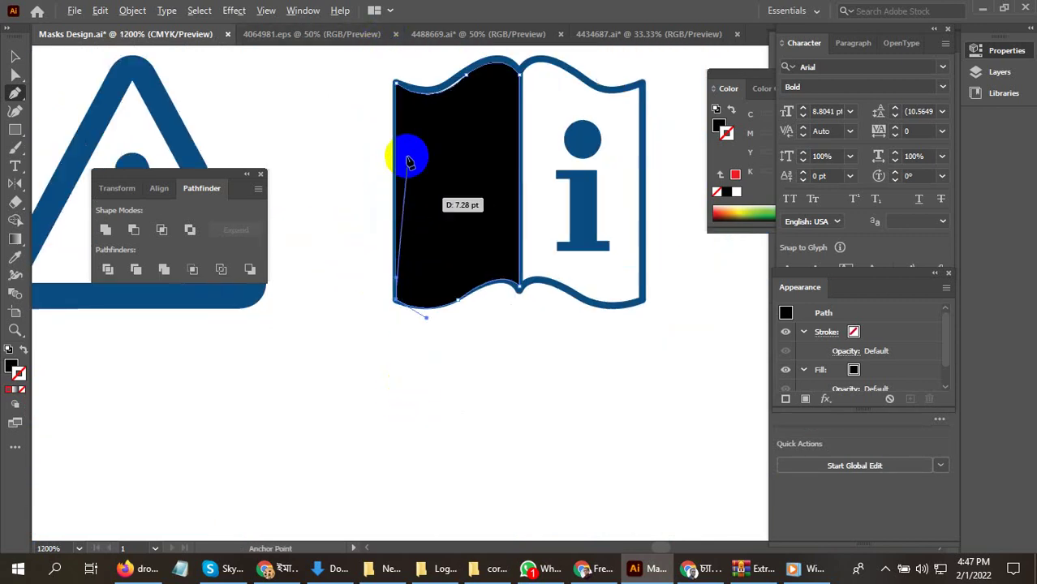
scroll(400, 88, "up", 1)
left_click(396, 76)
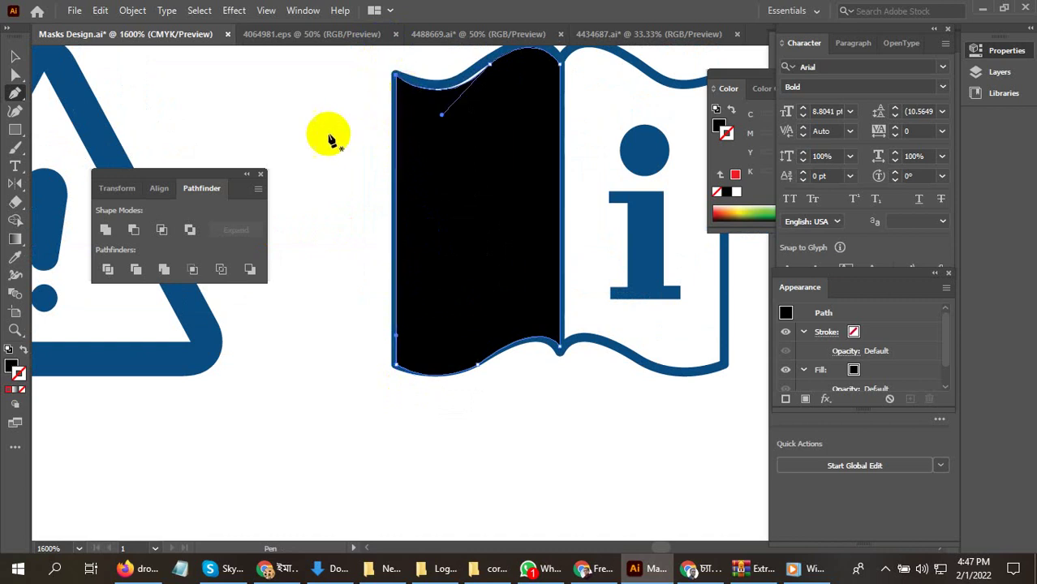
- Swap the fill and stroke of the traced booklet page, leaving a black outline with no fill, and select the path
left_click(26, 349)
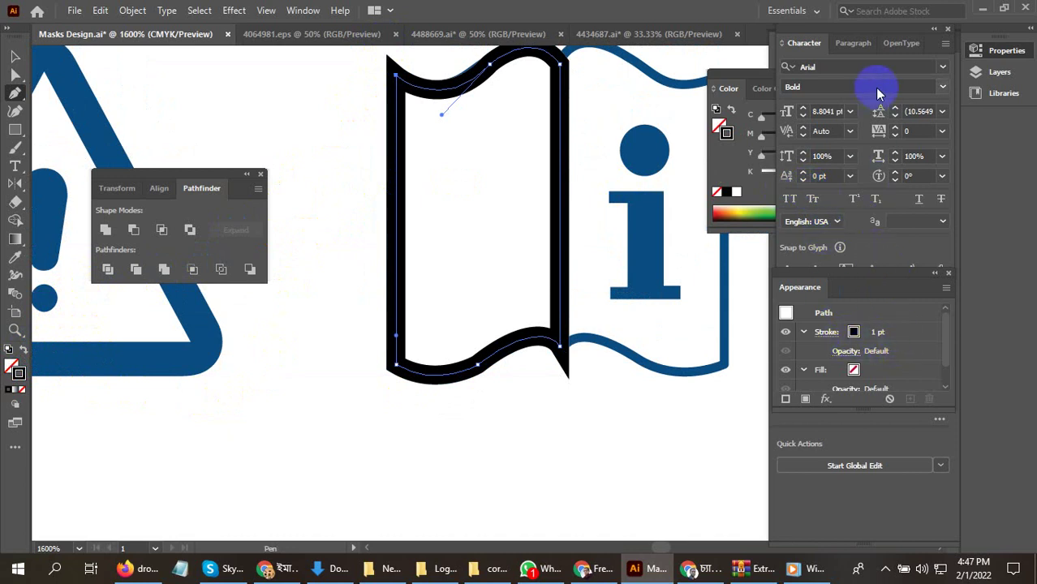
left_click_drag(890, 285, 898, 244)
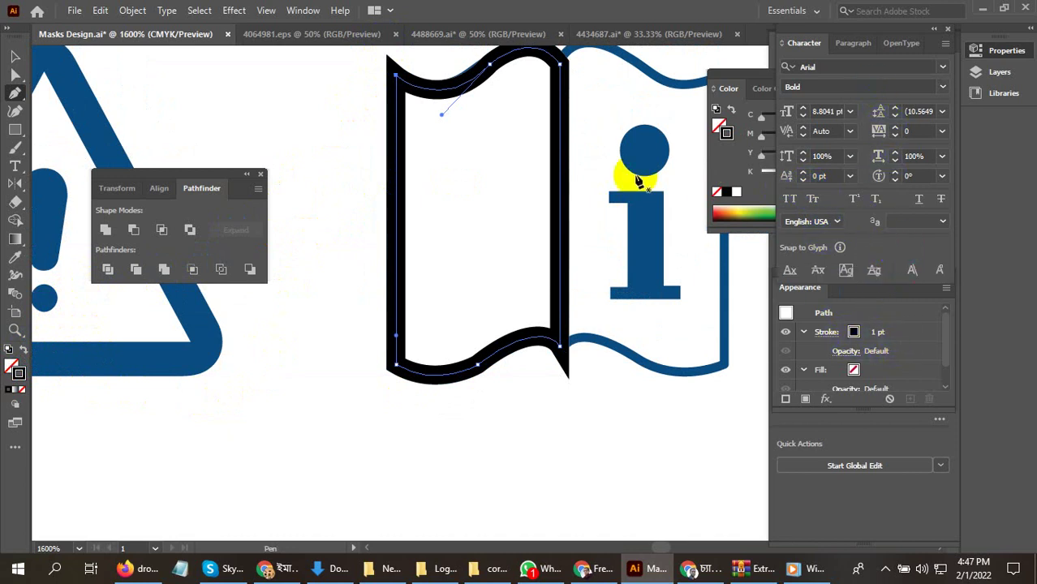
left_click(15, 58)
left_click(445, 167)
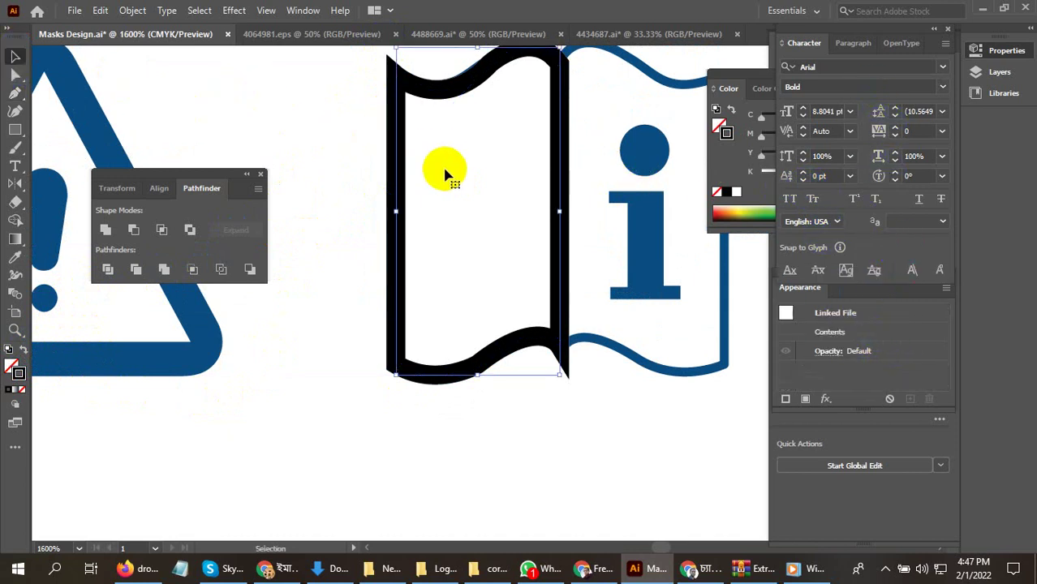
left_click(398, 167)
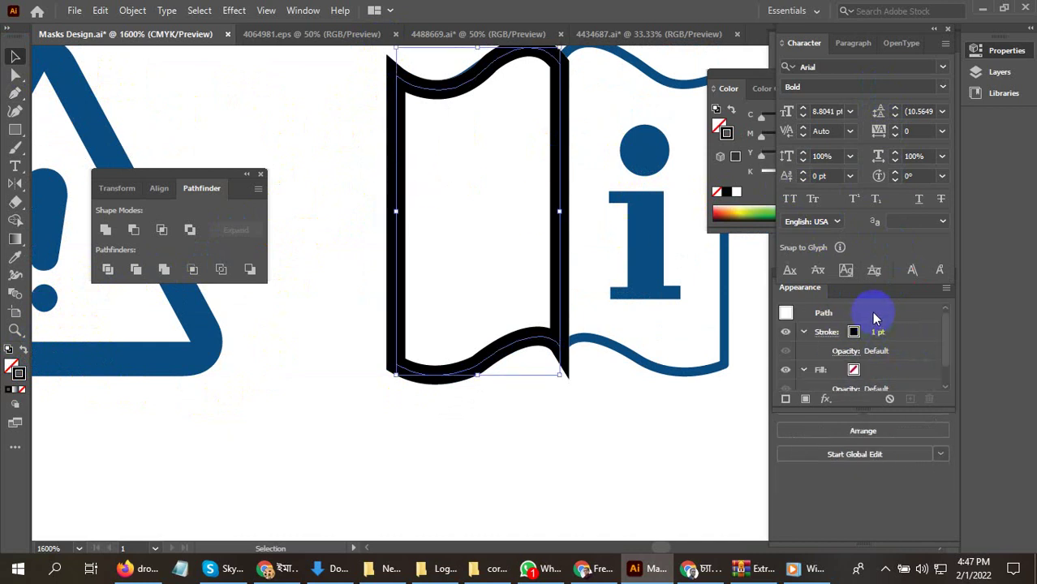
- Clear the text and colour panels away from the page path's stroke settings, collapsing the first and closing Color
scroll(881, 375, "down", 2)
scroll(890, 369, "up", 2)
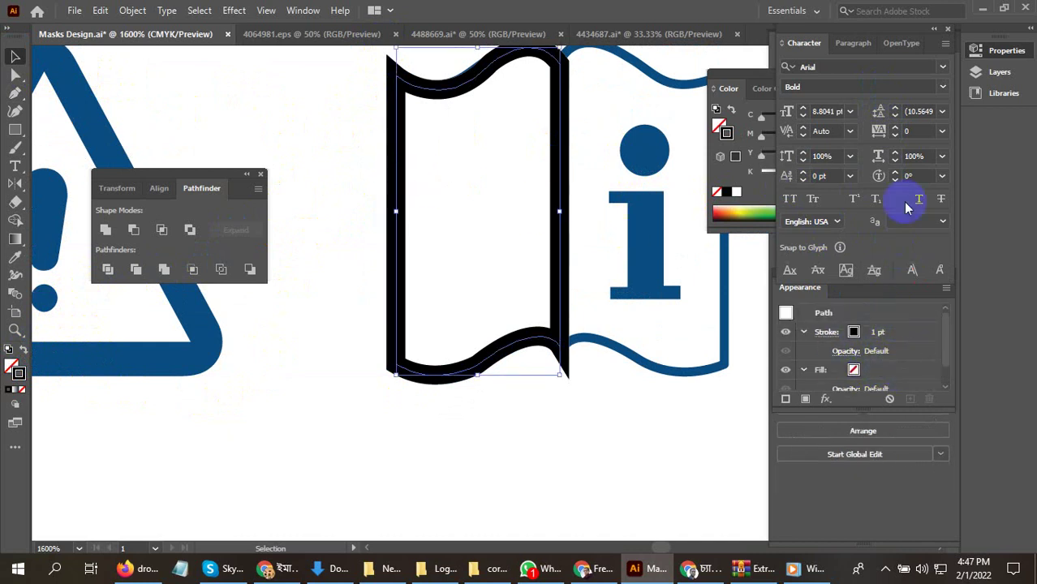
left_click(851, 45)
left_click(800, 43)
left_click(902, 43)
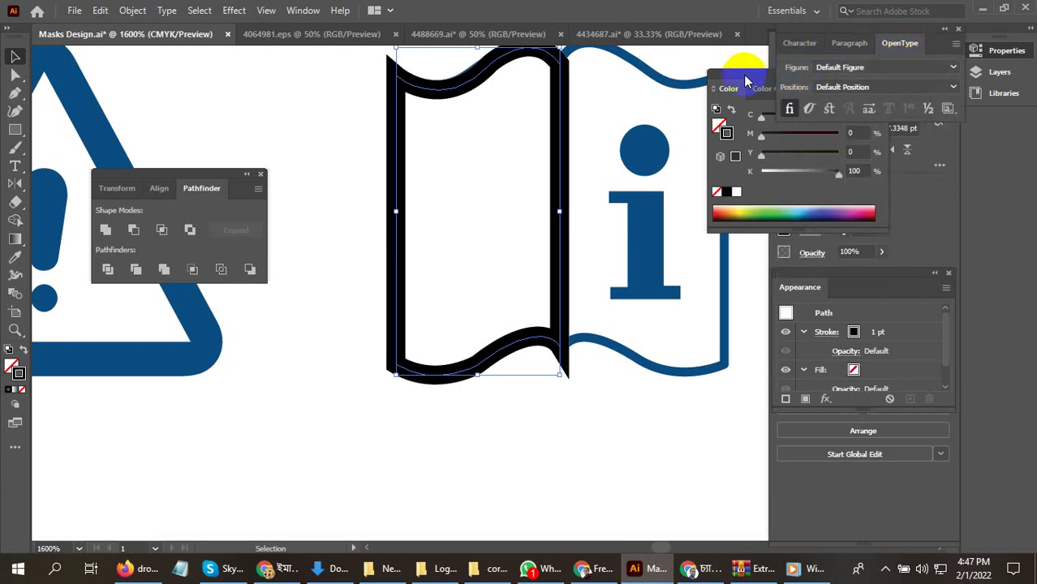
left_click_drag(749, 77, 343, 325)
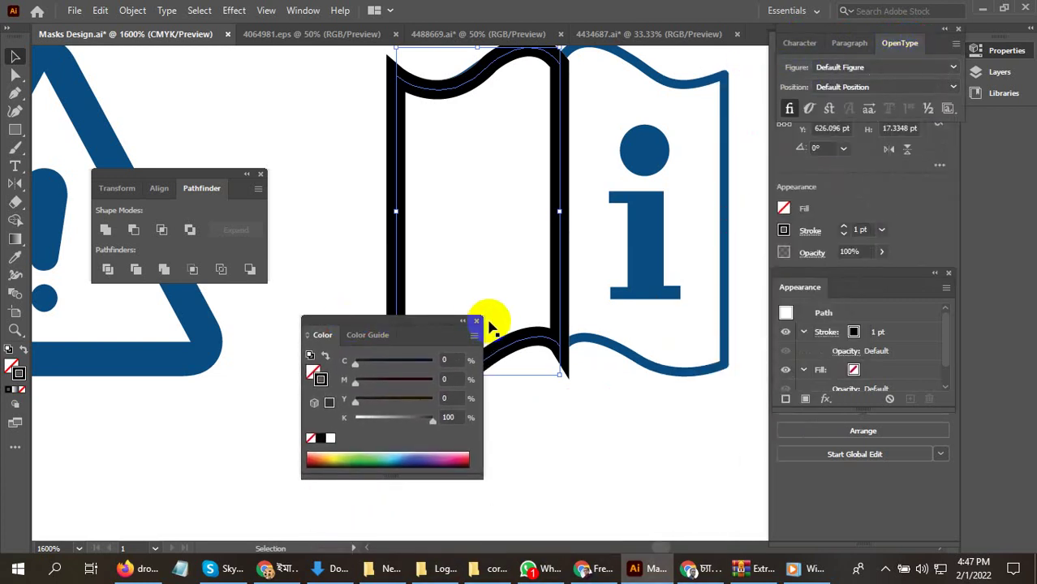
left_click(477, 321)
- Set the stroke weight of the booklet page outline to 0.5 pt
left_click(861, 234)
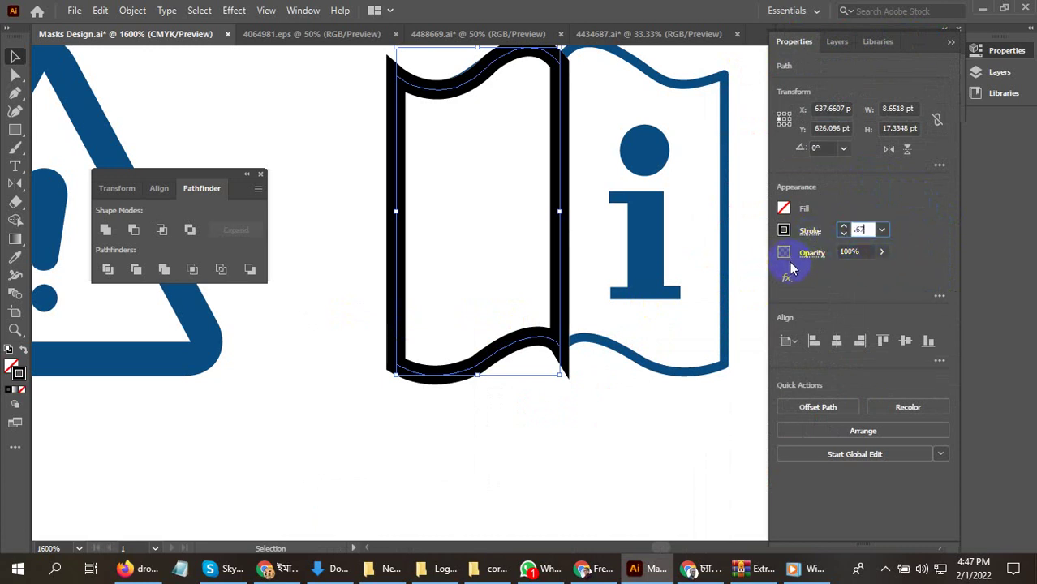
left_click(528, 247)
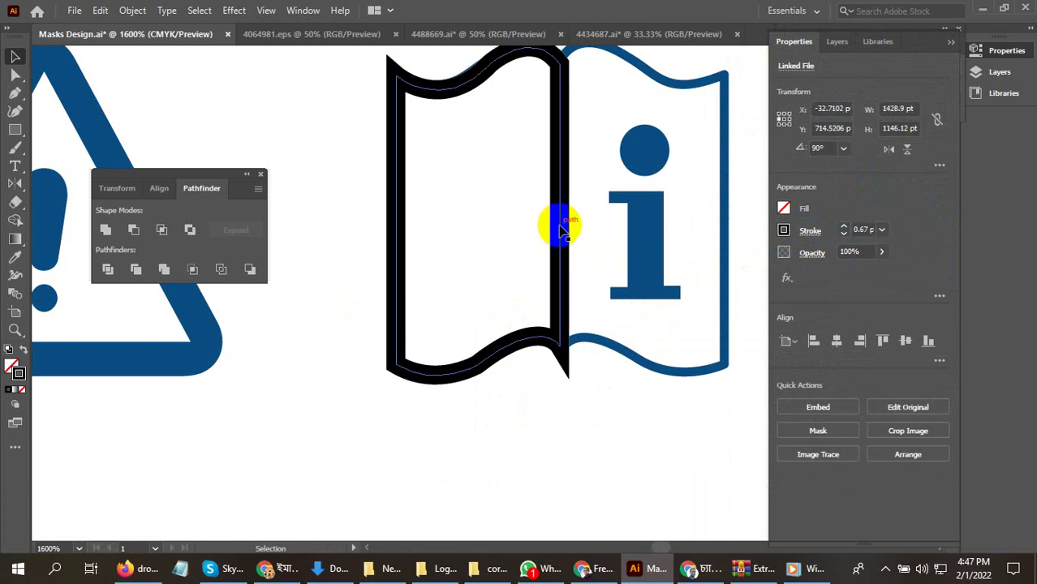
left_click(560, 230)
left_click(864, 232)
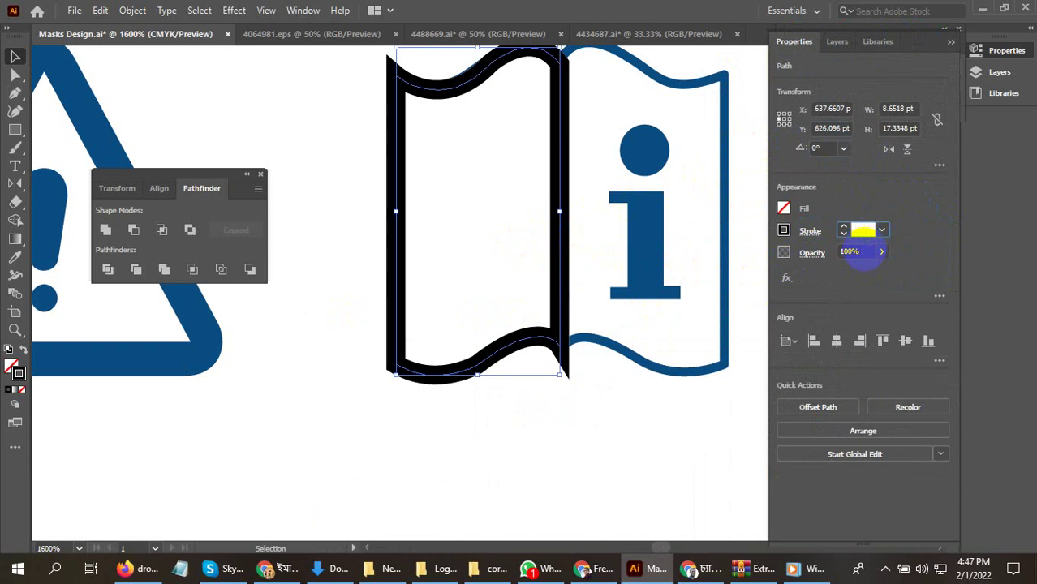
type(".5")
key("Return")
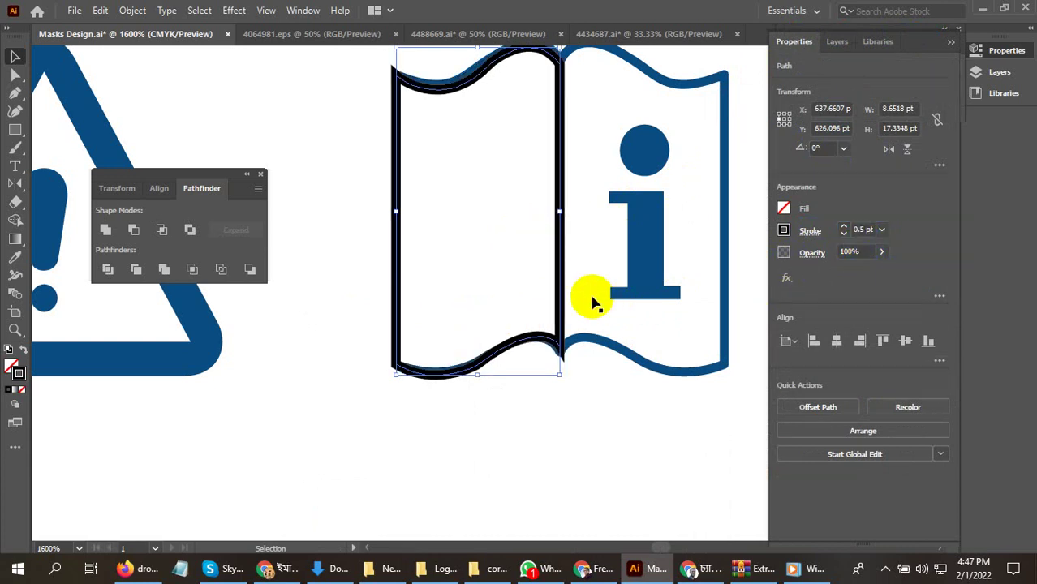
double_click(16, 181)
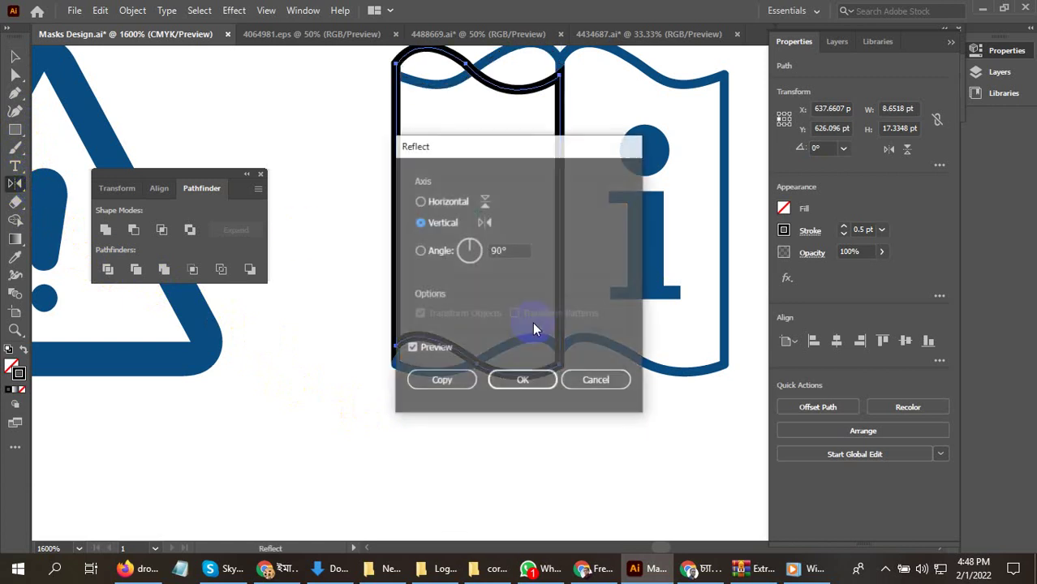
left_click(593, 376)
left_click(15, 57)
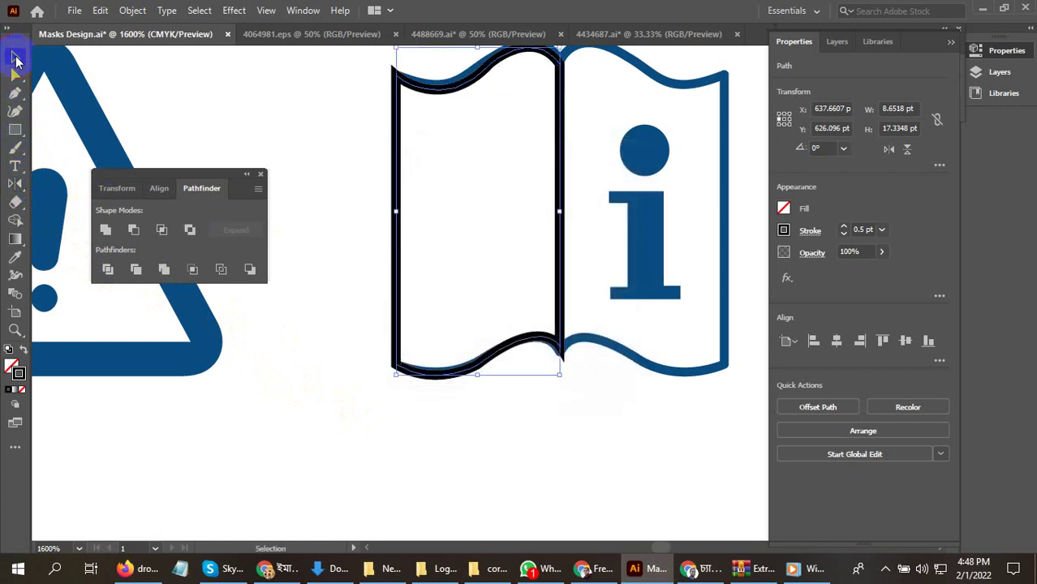
- Reflect a copy of the page outline across the vertical axis and place it against the spine as the booklet's right page
double_click(16, 181)
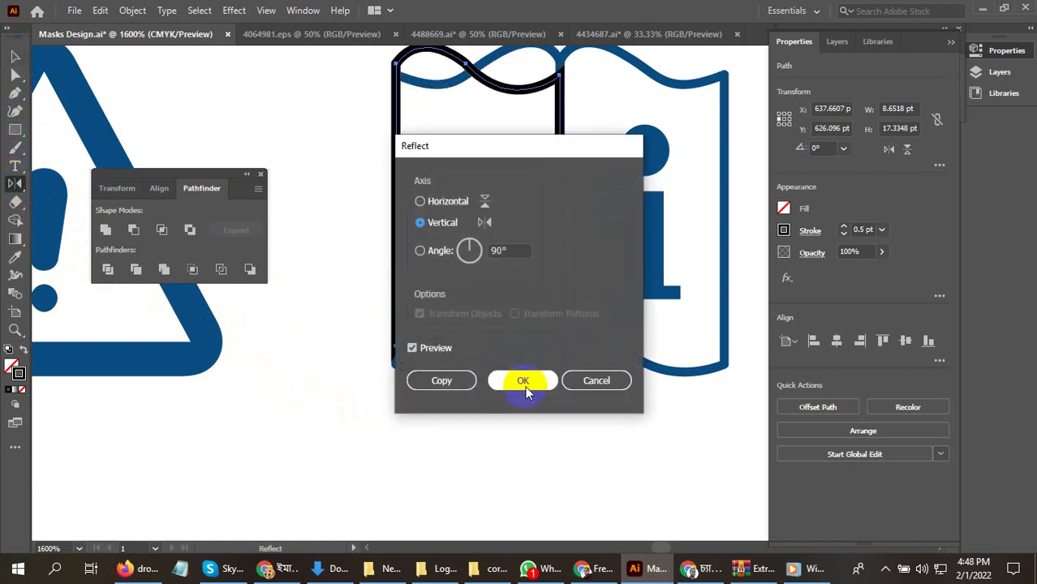
left_click(442, 382)
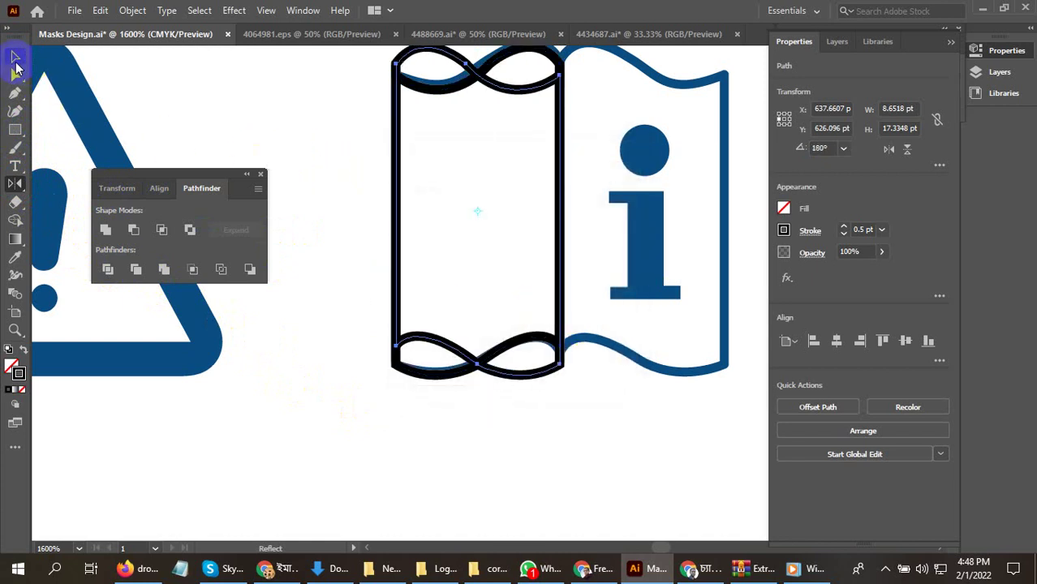
left_click(15, 58)
left_click_drag(399, 153, 560, 153)
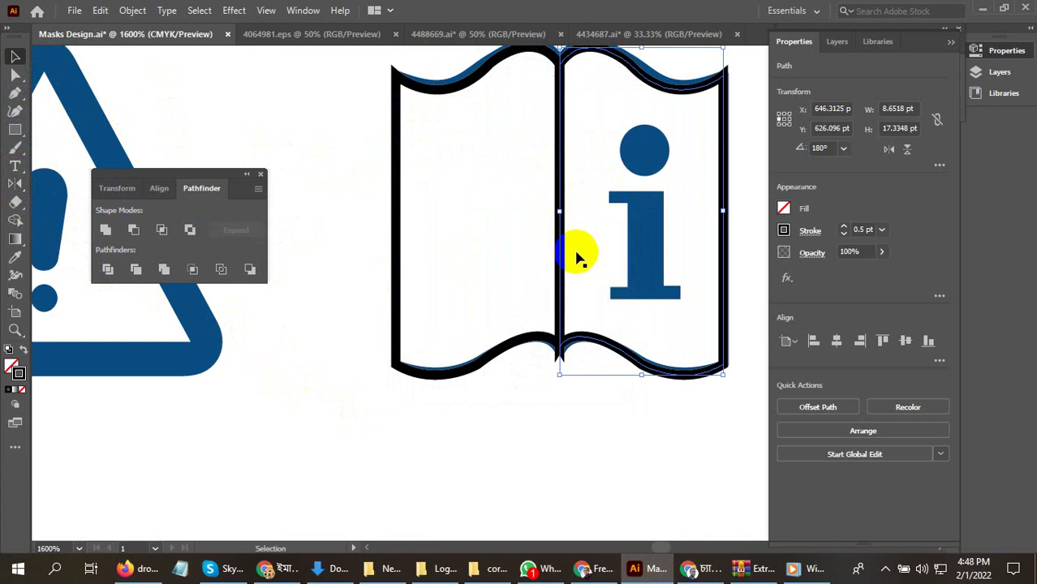
- Trace the upper serif and the right side of the information icon's "i" stem with the Pen tool, as far as its base
left_click(12, 93)
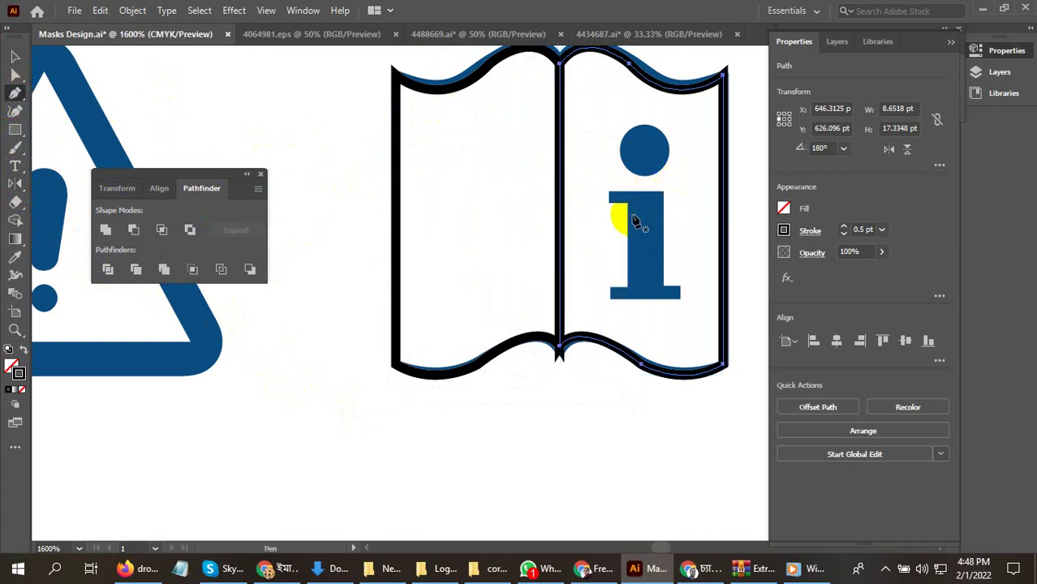
scroll(687, 198, "up", 2)
left_click(529, 213)
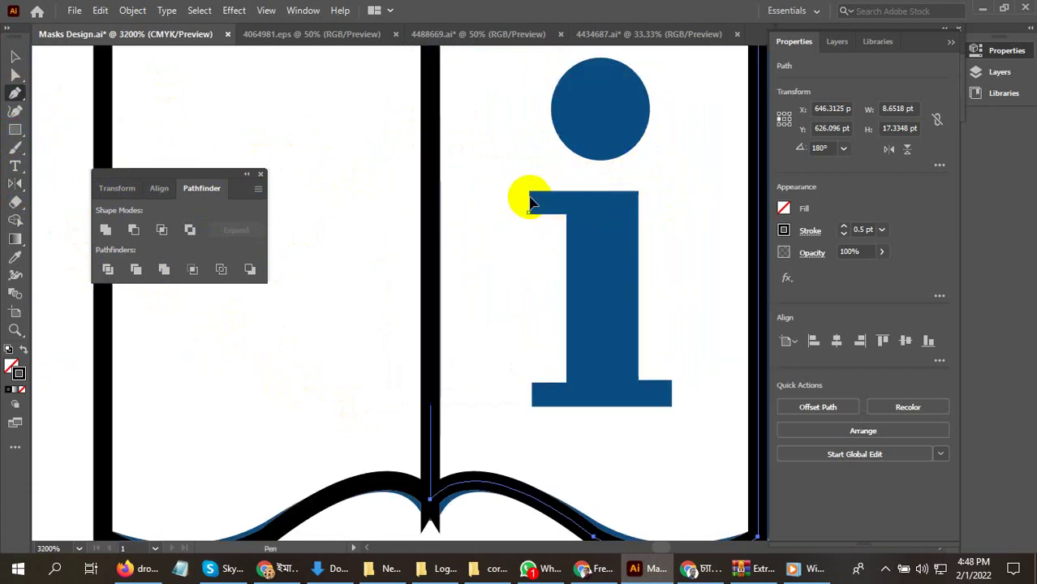
left_click(529, 194)
left_click(638, 192)
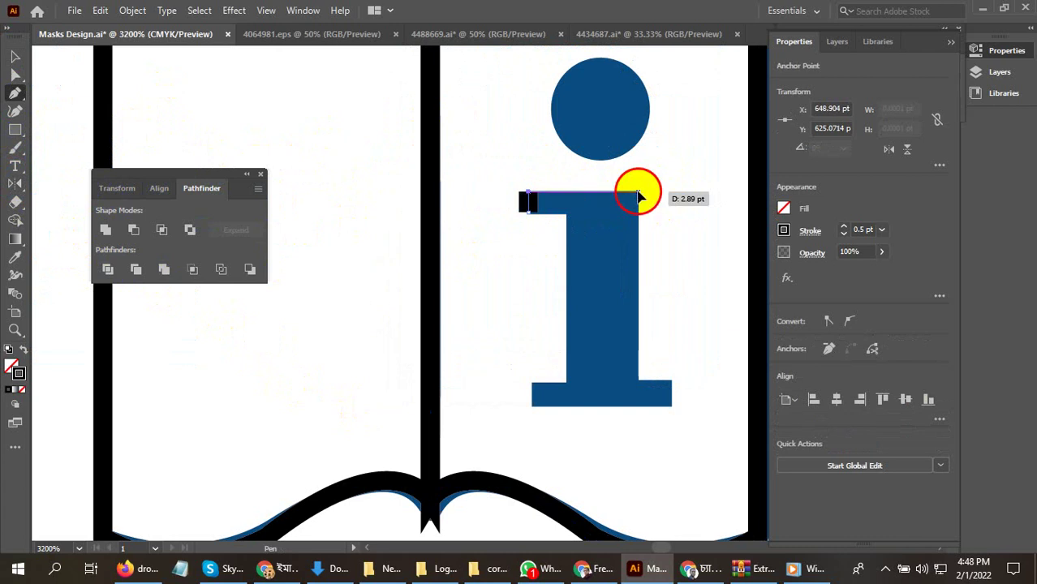
left_click(637, 381)
left_click(669, 381)
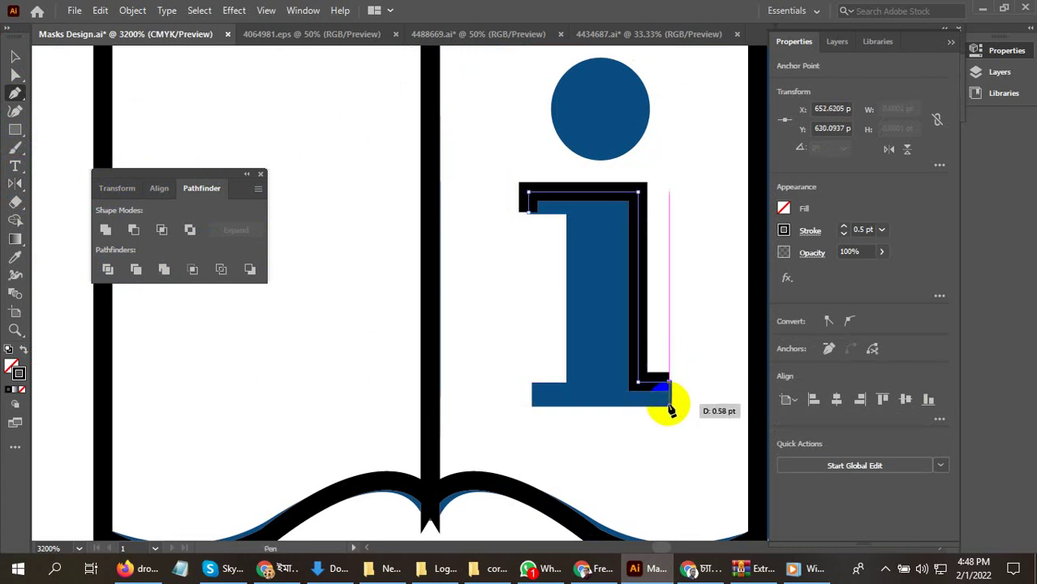
- Complete the "i" stem path around its base and up the left side, and fill it with the artwork's blue using the Eyedropper
left_click(670, 407)
left_click(530, 408)
left_click(529, 383)
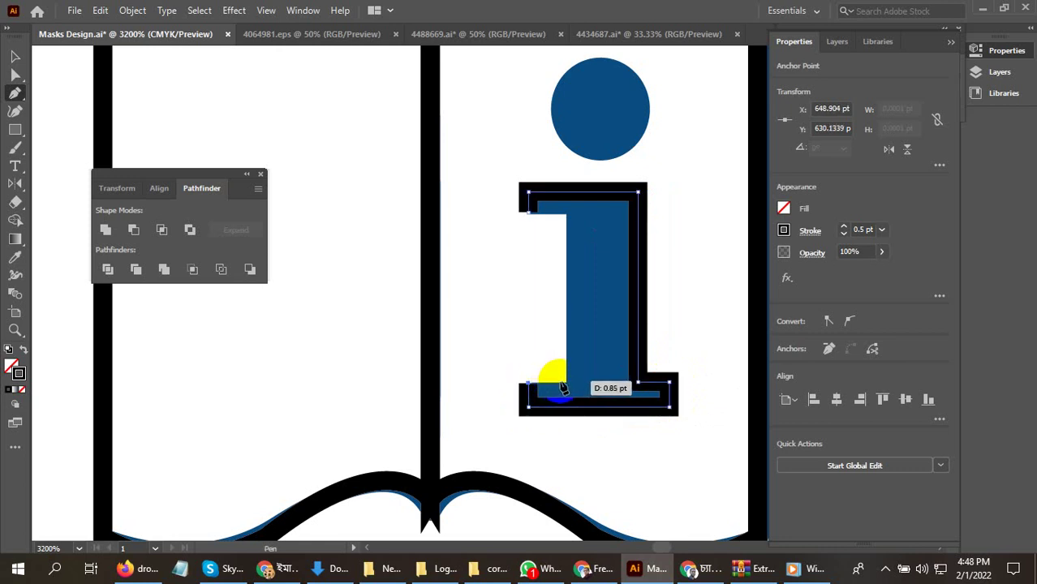
left_click(564, 383)
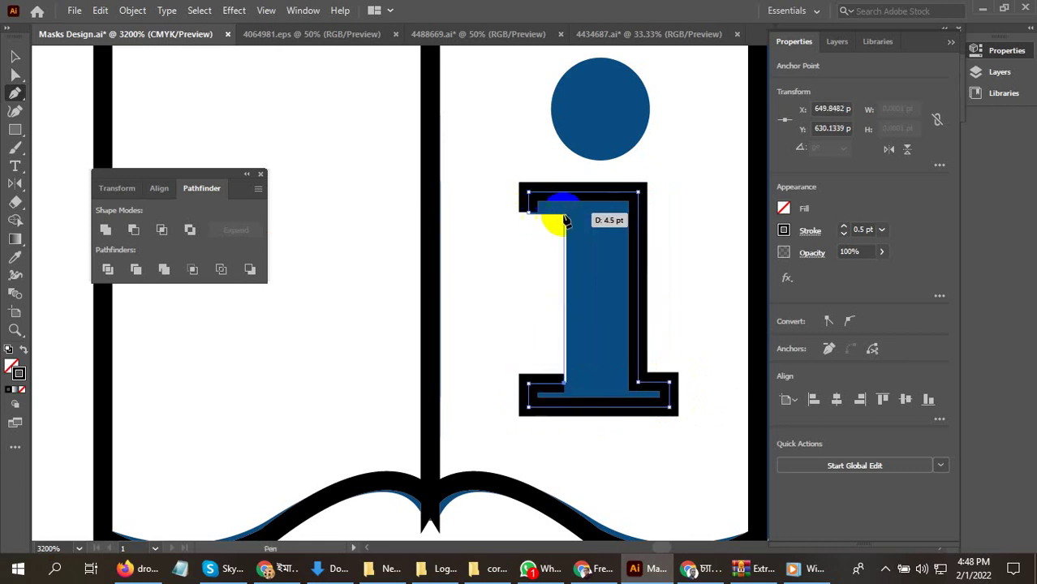
left_click(555, 215)
left_click(528, 209)
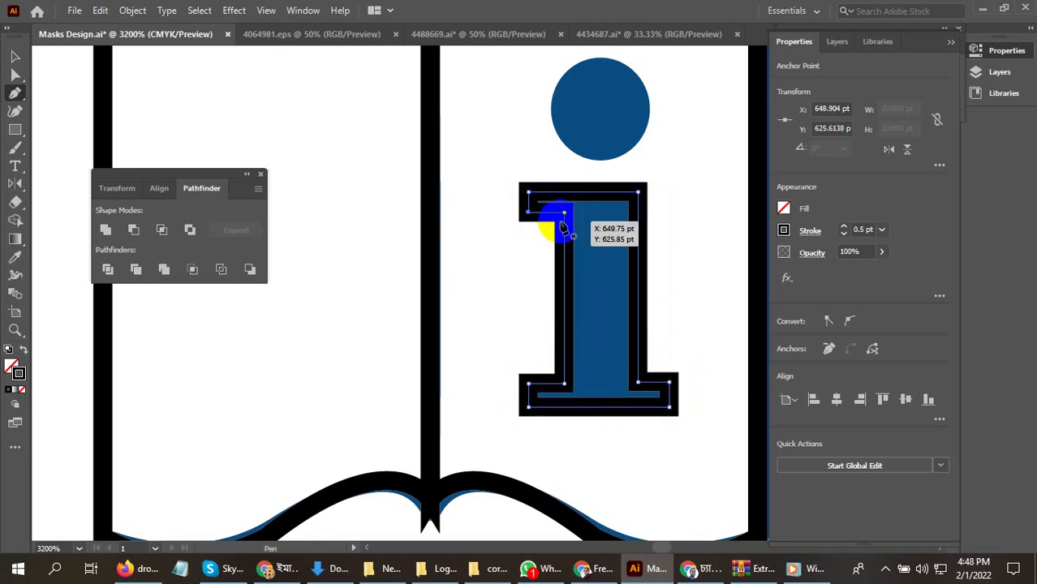
left_click(15, 258)
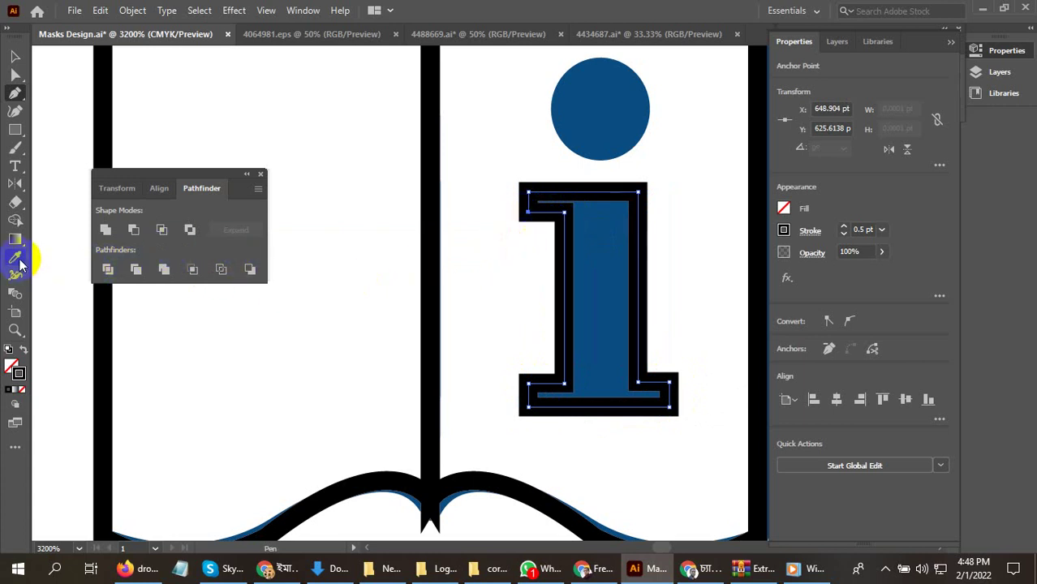
left_click(567, 284)
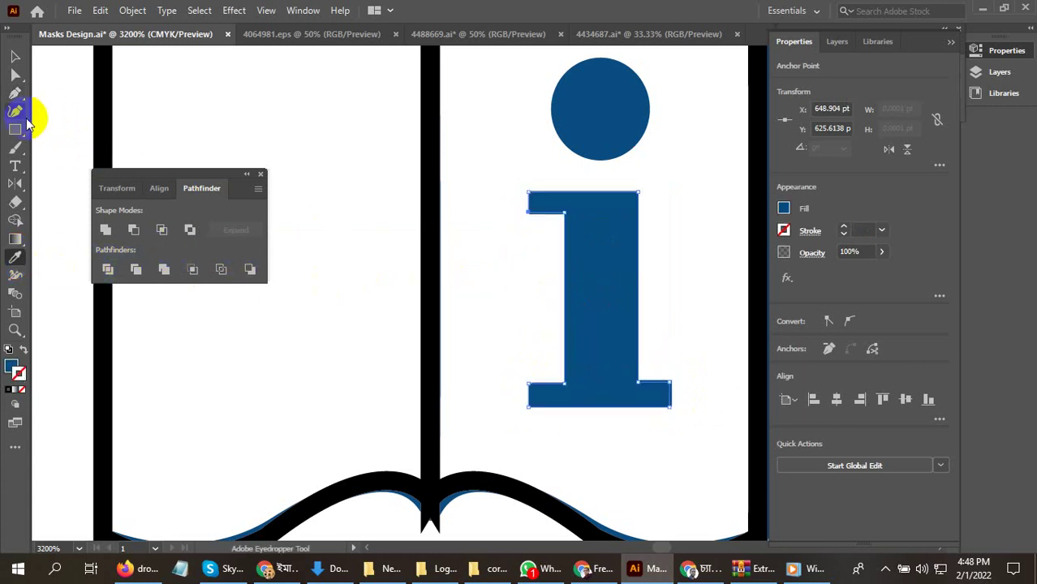
- Draw a blue circle about 2.65 pt across over the dot of the "i"
left_click_drag(16, 140, 81, 148)
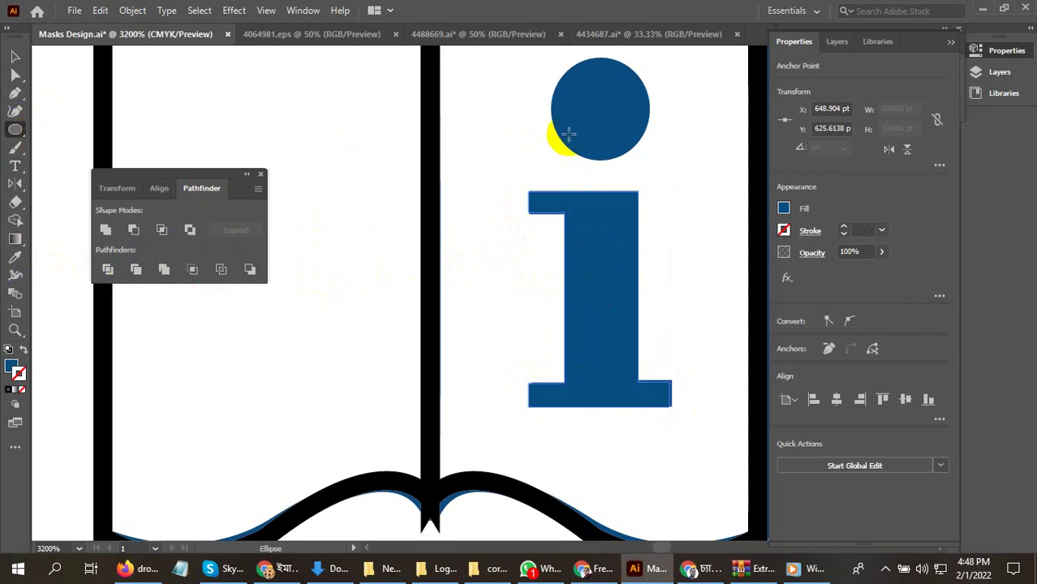
left_click_drag(594, 111, 616, 159)
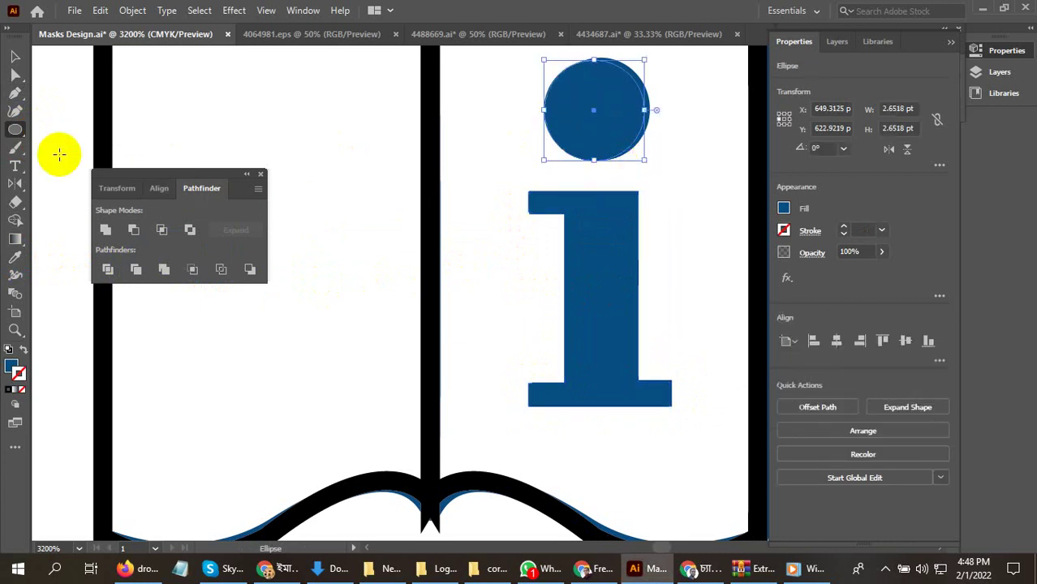
left_click(14, 56)
- Draw a five-pointed star about 7.8 by 7.4 pt over the upper part of the NON STERILE triangle
scroll(364, 325, "down", 4)
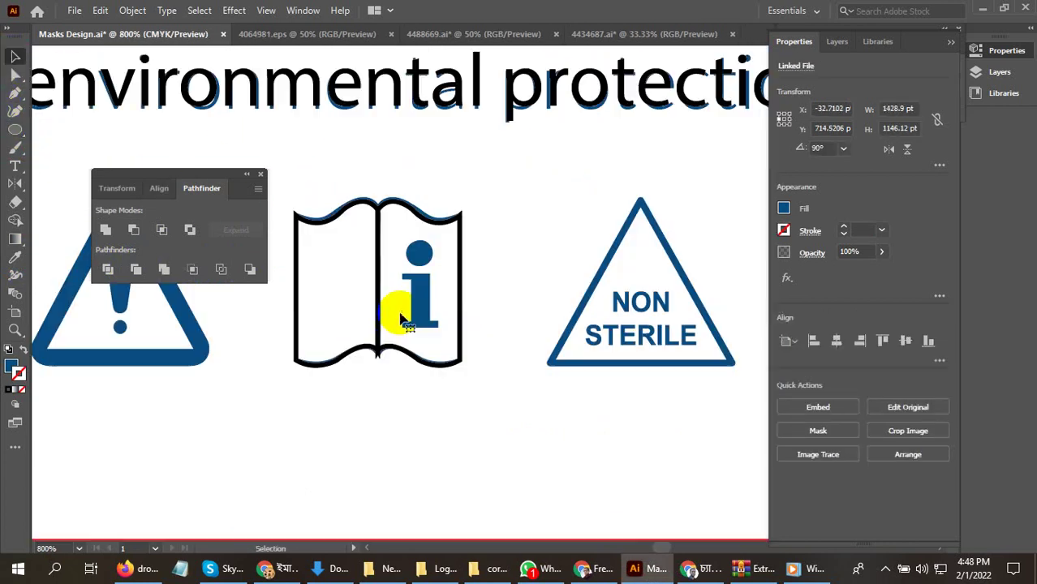
scroll(736, 330, "up", 2)
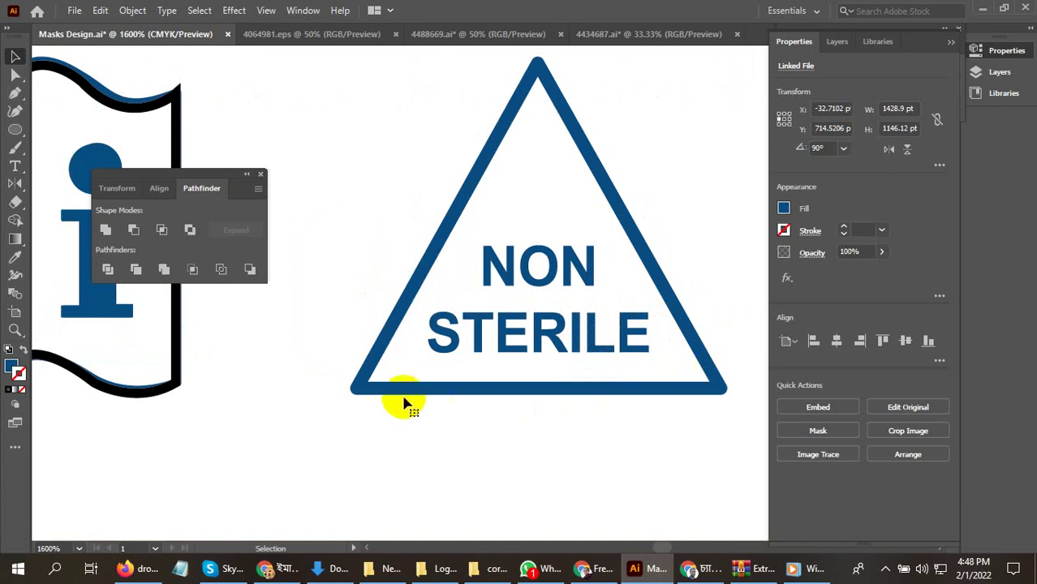
left_click(13, 168)
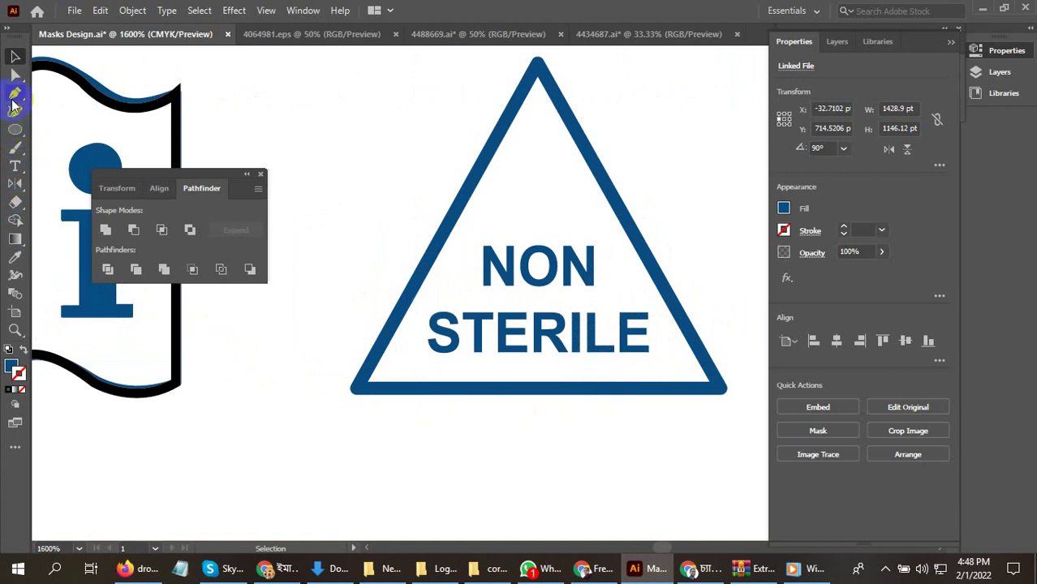
left_click_drag(21, 141, 57, 183)
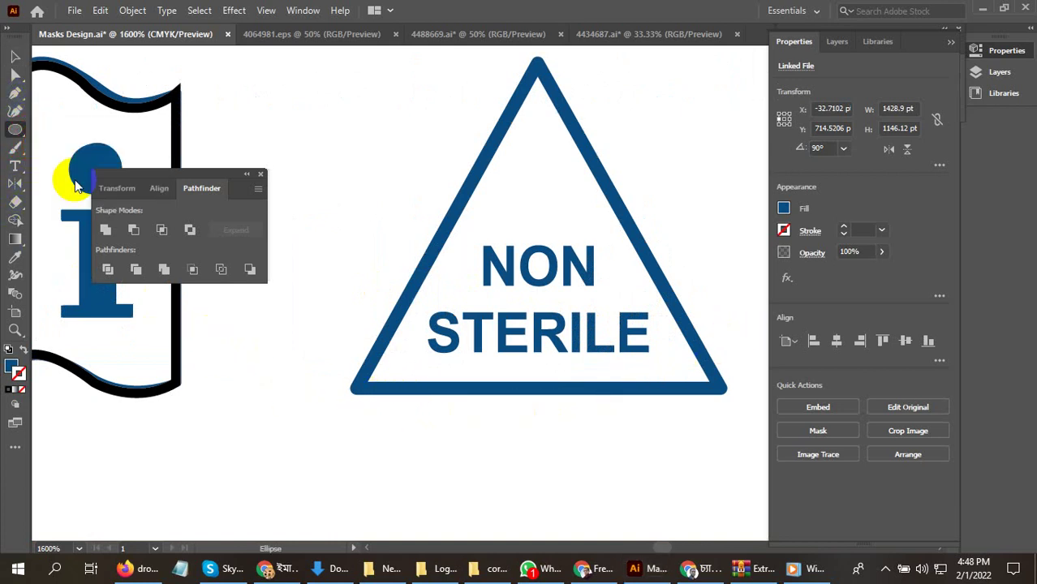
left_click_drag(501, 182, 527, 235)
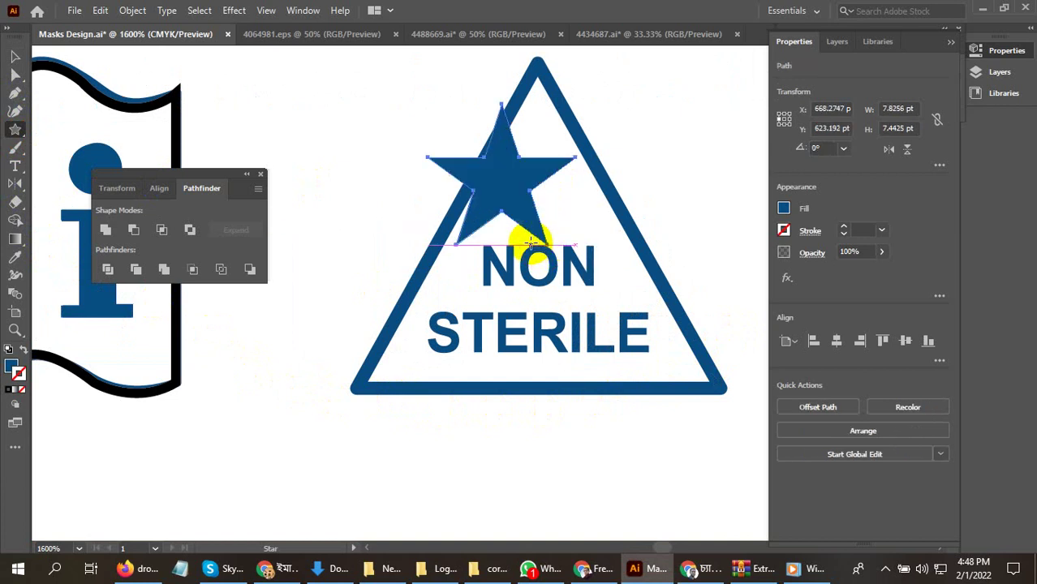
- Try a 3-point star with radii of 4.1141 pt and 1.5715 pt over the NON STERILE triangle, and undo it
left_click(488, 278)
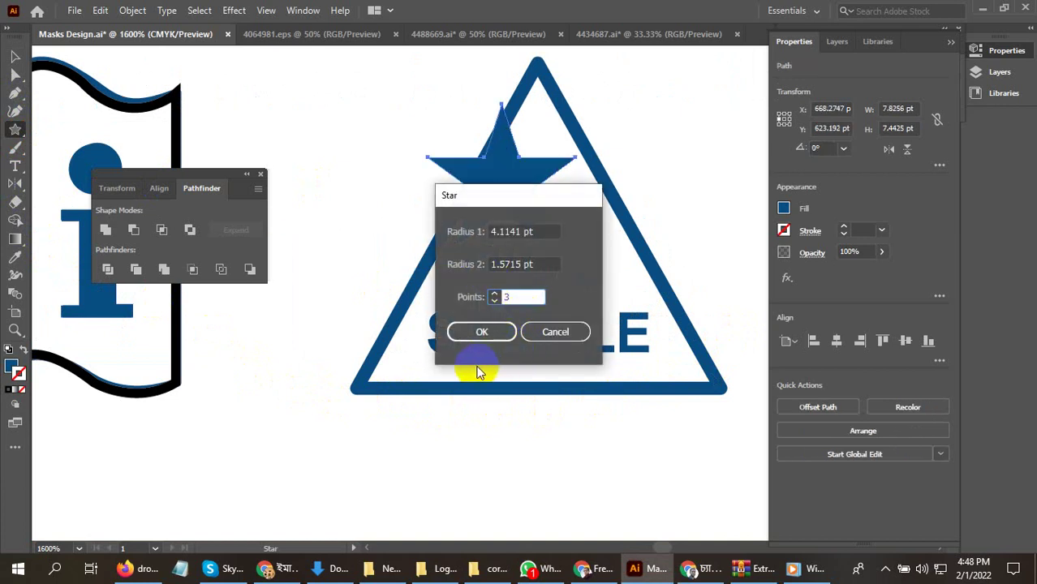
left_click(471, 336)
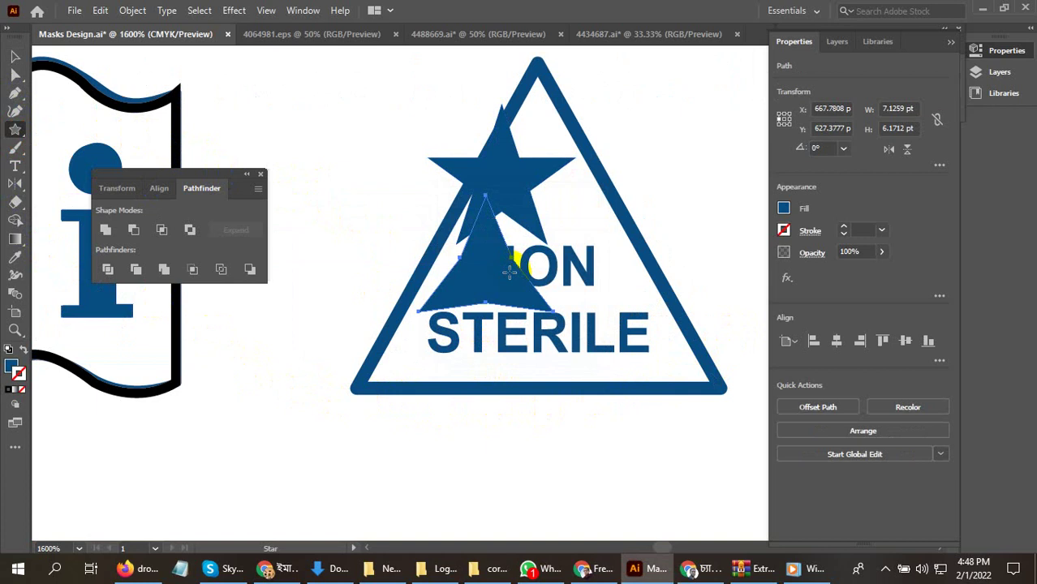
key("ctrl+z")
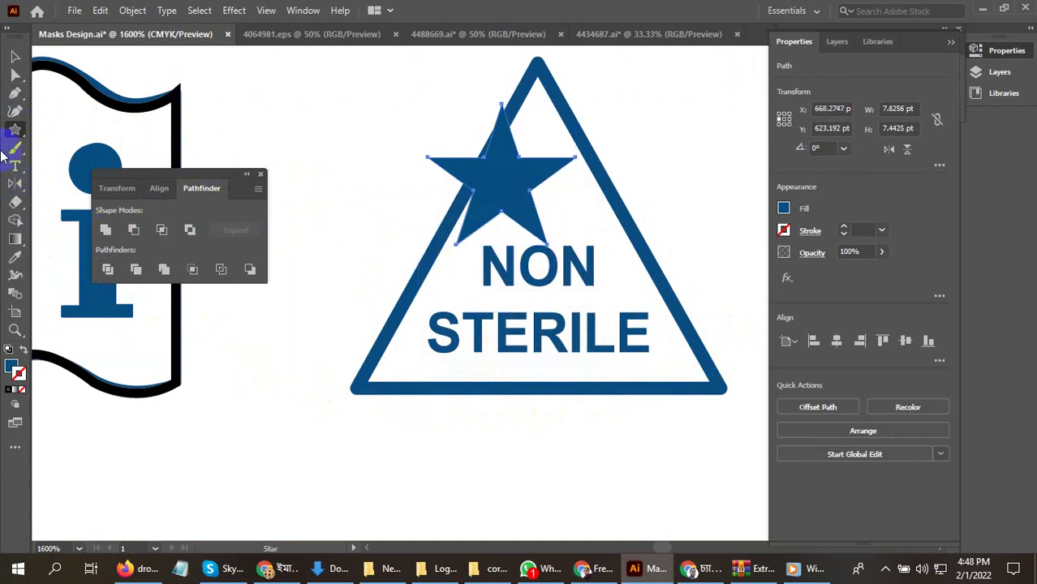
- Create a blue three-sided polygon with a 50 pt radius over the NON STERILE symbol
left_click_drag(12, 134, 60, 166)
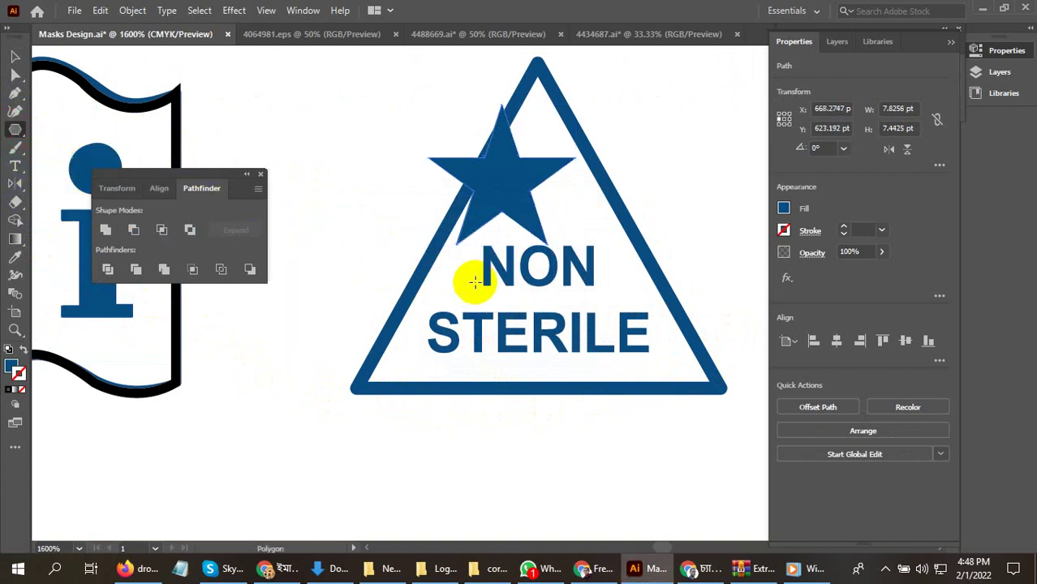
left_click(479, 288)
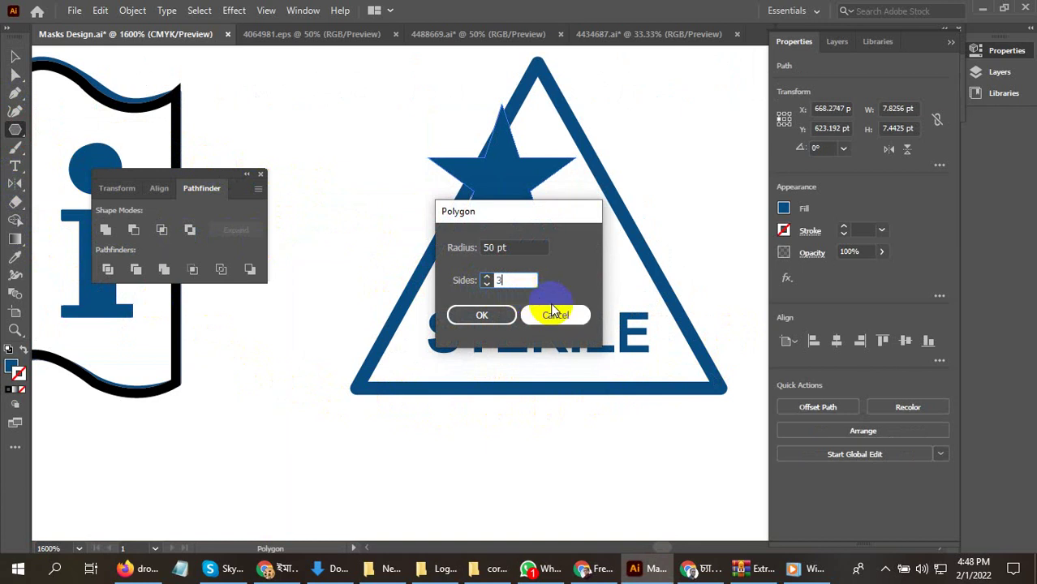
left_click(488, 319)
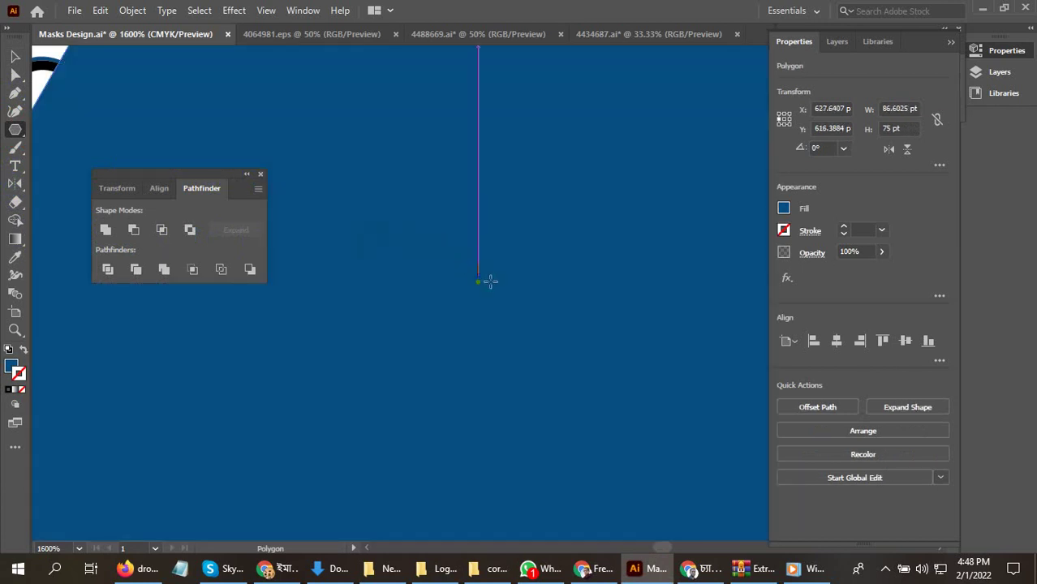
- Scale the new triangle down proportionally to about 17.7 by 15.4 pt, close to the reference triangle's size
scroll(485, 322, "down", 3)
scroll(484, 322, "down", 2)
left_click(12, 56)
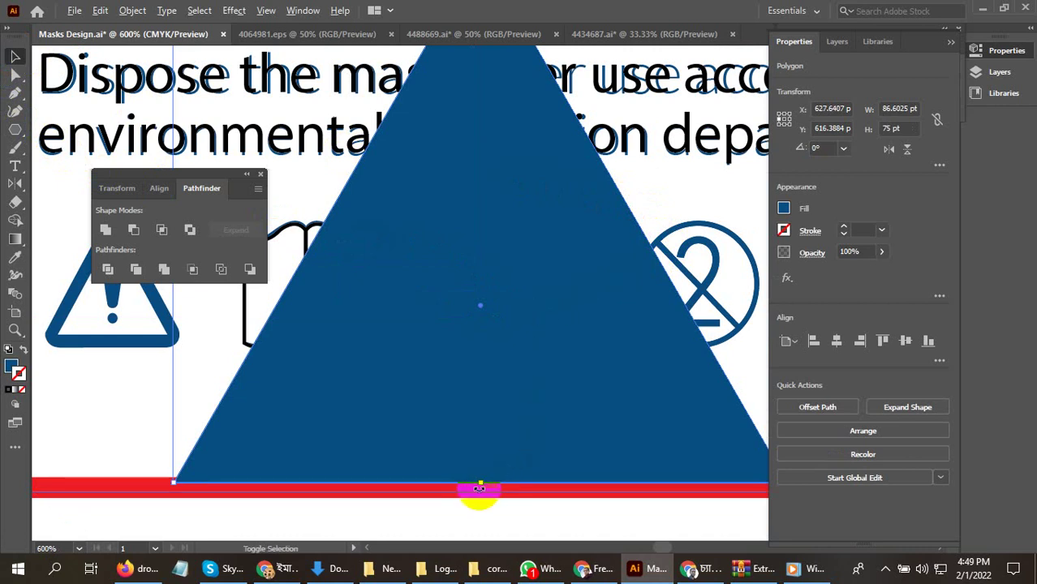
left_click_drag(481, 485, 489, 288)
scroll(489, 289, "up", 2)
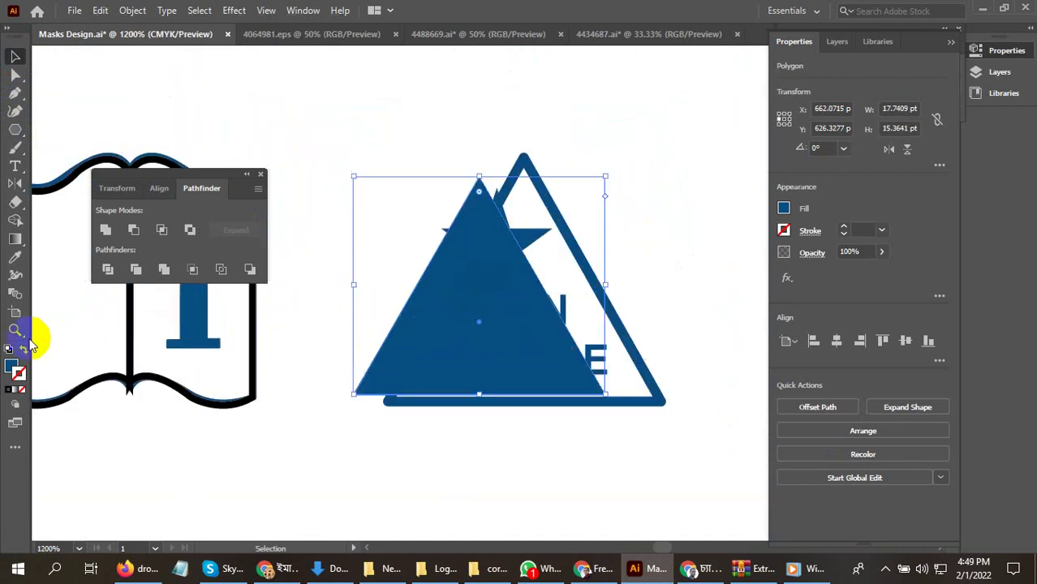
- Swap the triangle's fill and stroke, move its apex onto the reference triangle's apex, and delete the star
left_click(24, 350)
left_click_drag(586, 363, 631, 346)
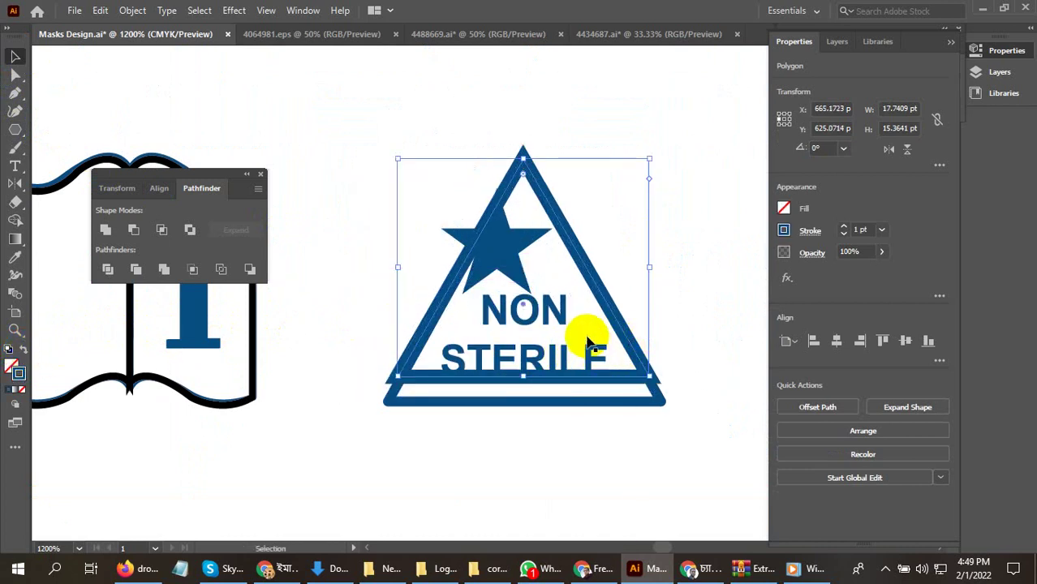
left_click(513, 273)
key("Delete")
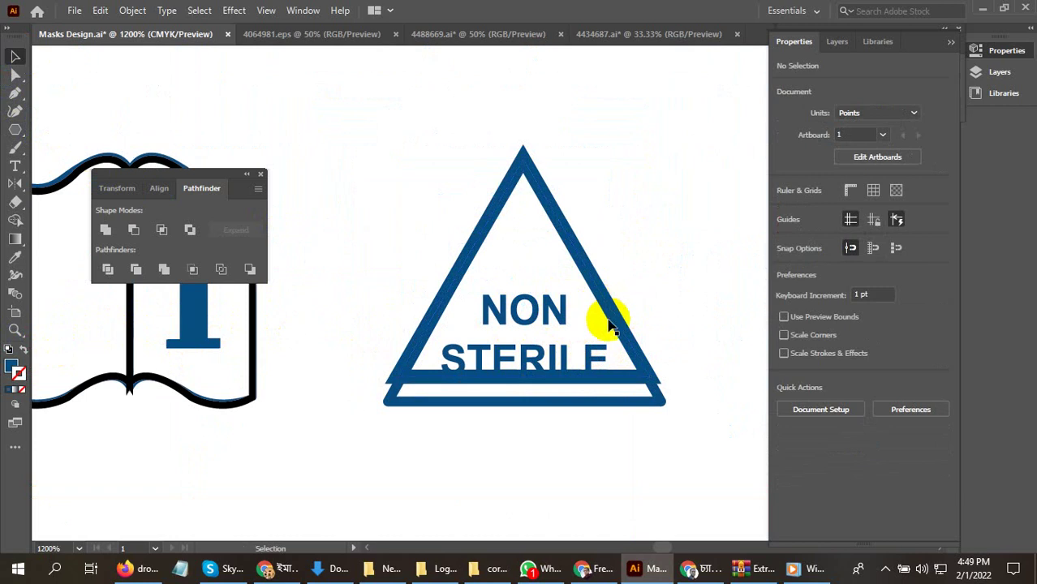
- Resize the triangle outline to about 19.4 by 17.3 pt so that it covers the reference NON STERILE triangle
left_click(550, 378)
left_click_drag(525, 378, 526, 403)
left_click_drag(676, 394, 661, 382)
mouse_move(632, 329)
left_mouse_down()
mouse_move(614, 336)
mouse_move(623, 347)
left_mouse_up()
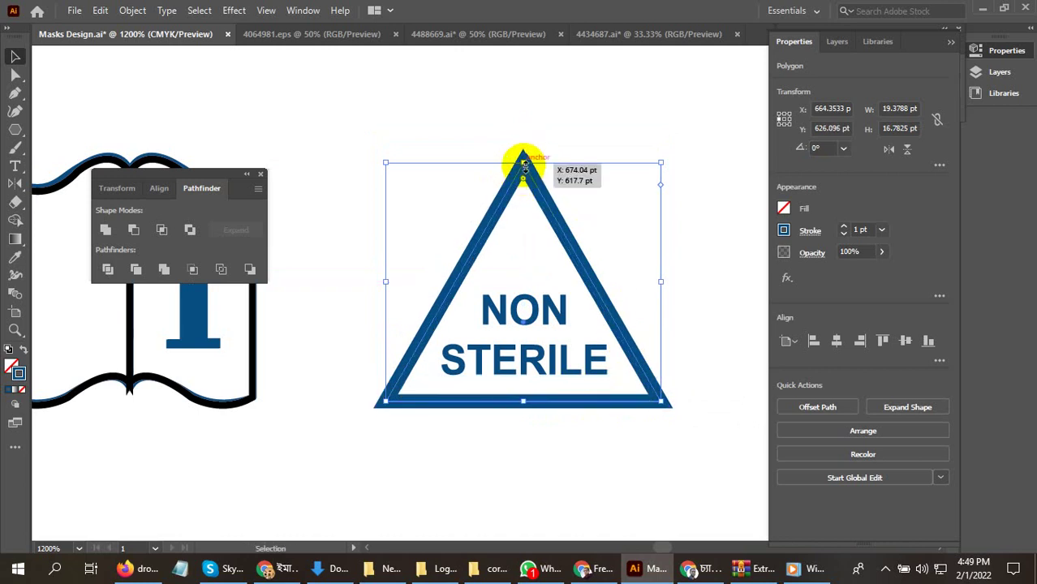
left_click_drag(525, 164, 525, 160)
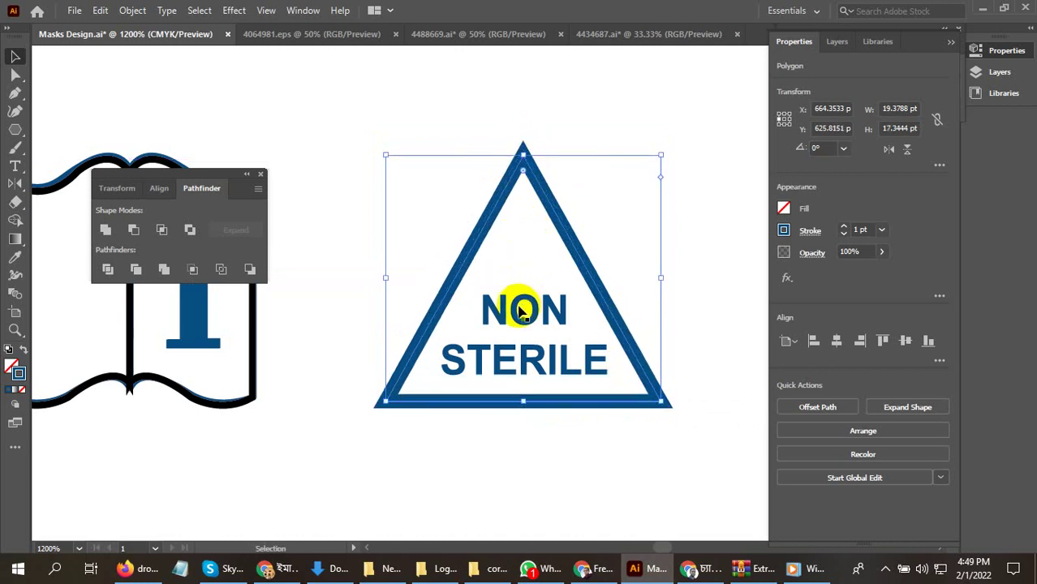
left_click(361, 316)
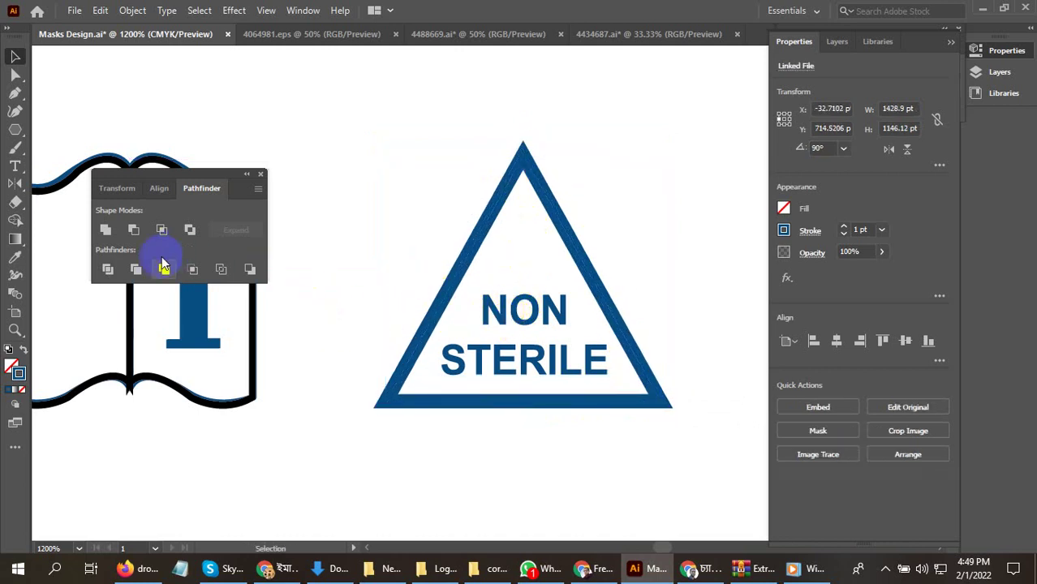
left_click(159, 380)
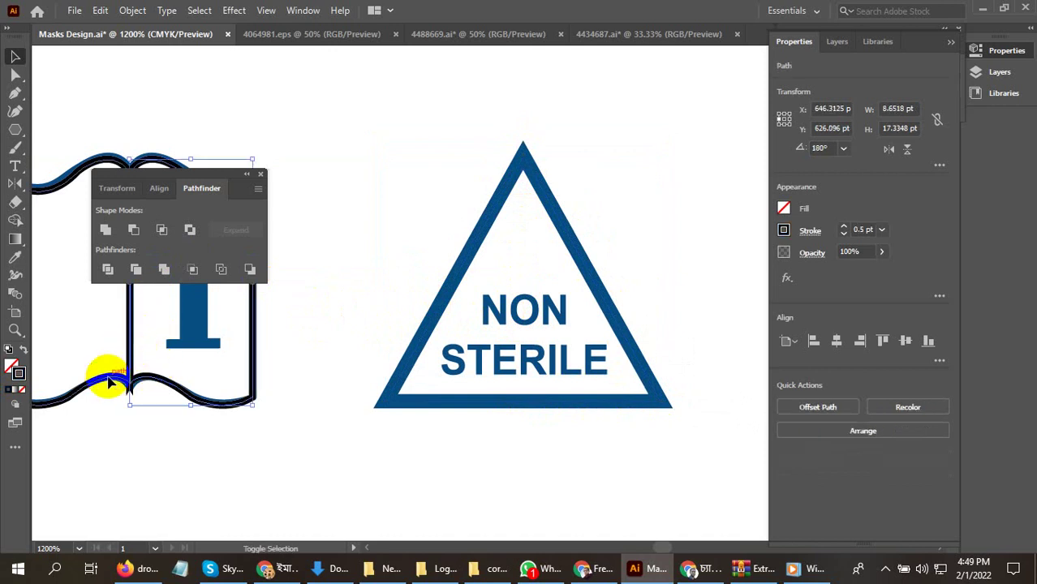
left_click(110, 383, "shift")
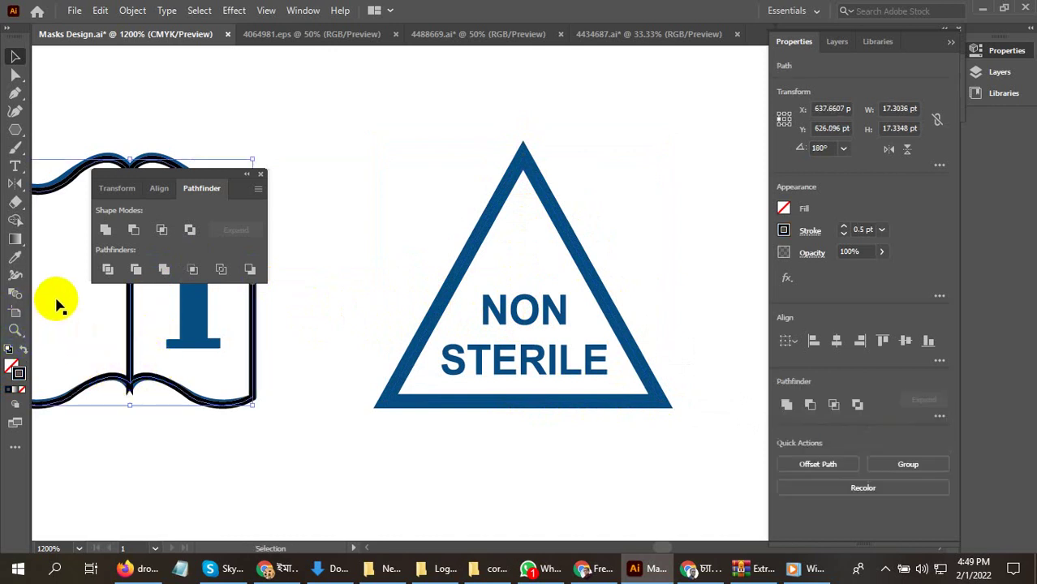
left_click(479, 345)
- Add the text "NON" in Arial Bold at the NON STERILE triangle and scale it down to about 2.9 pt
scroll(539, 361, "up", 1)
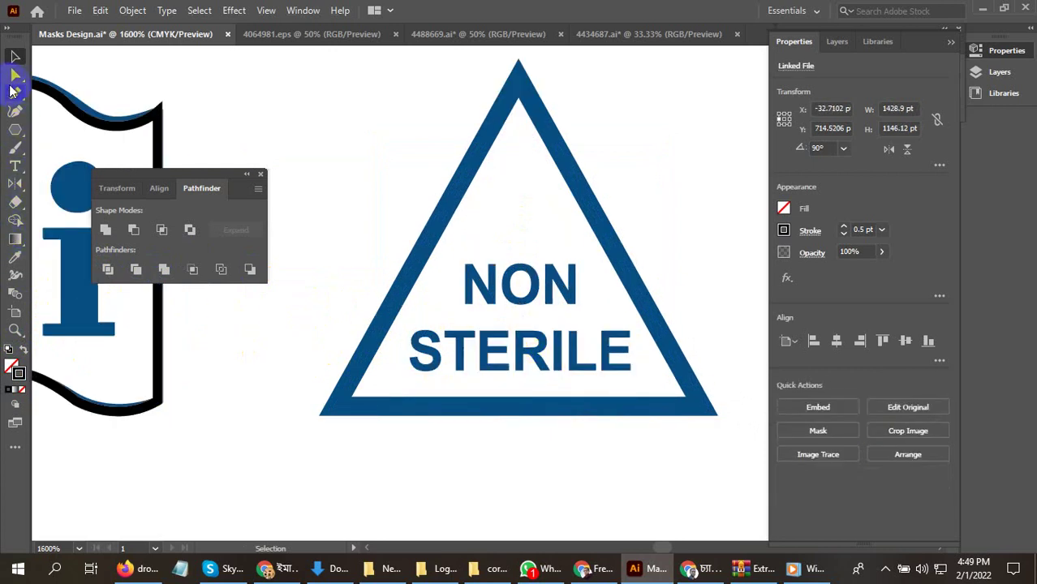
left_click(16, 165)
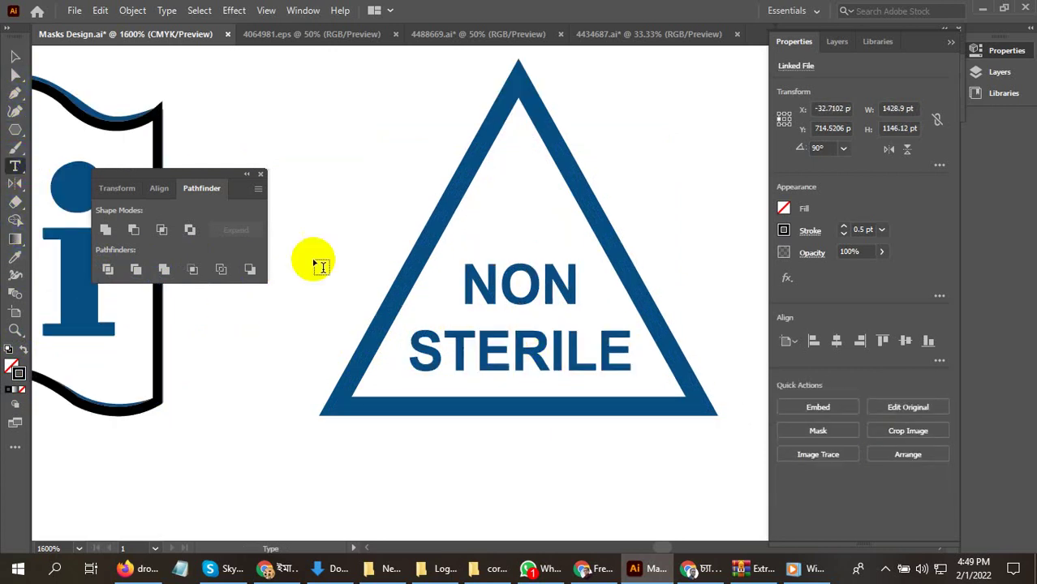
left_click(471, 262)
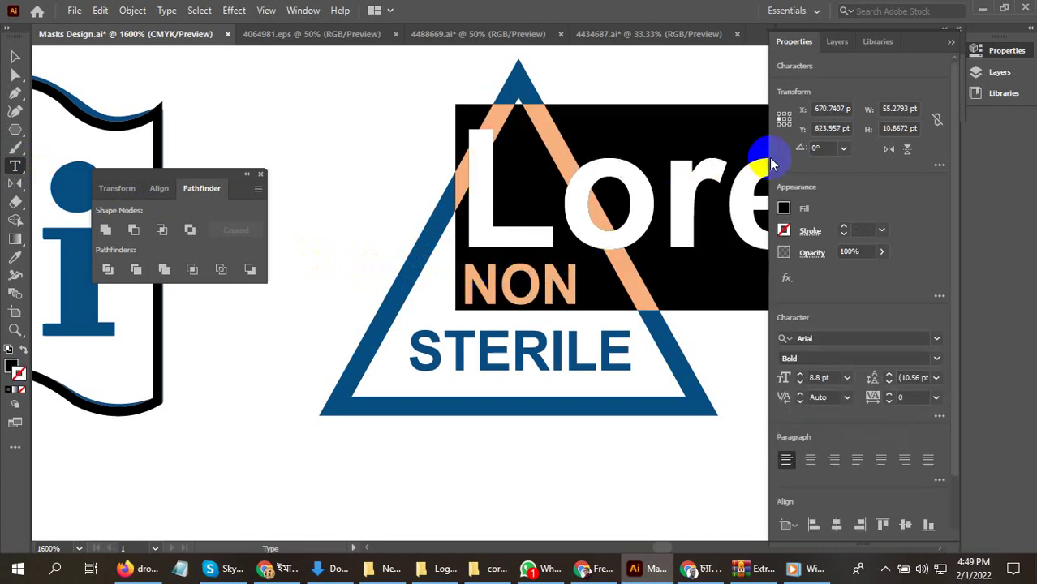
key("ctrl+t")
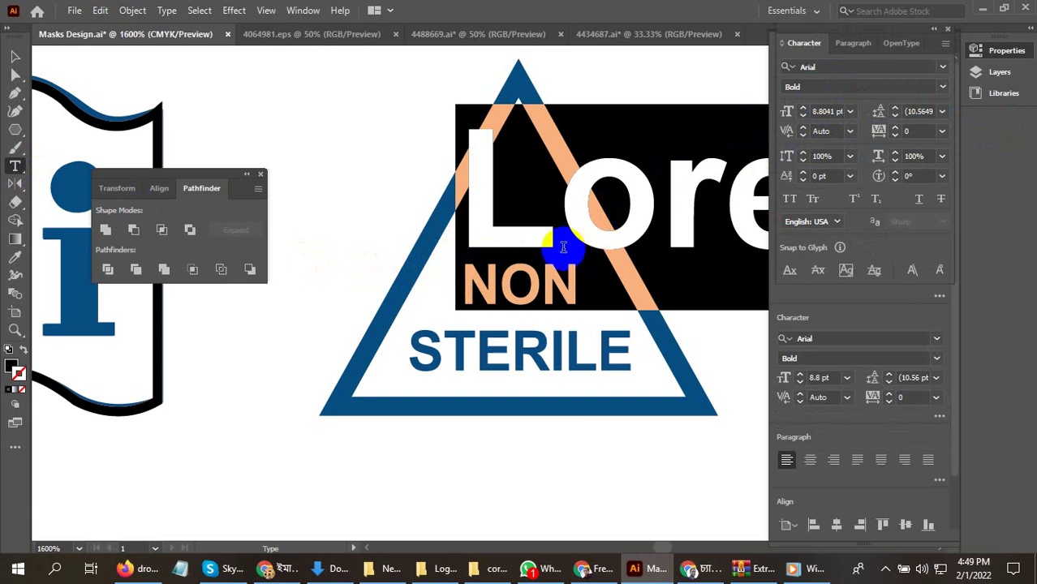
type("NON")
key("Escape")
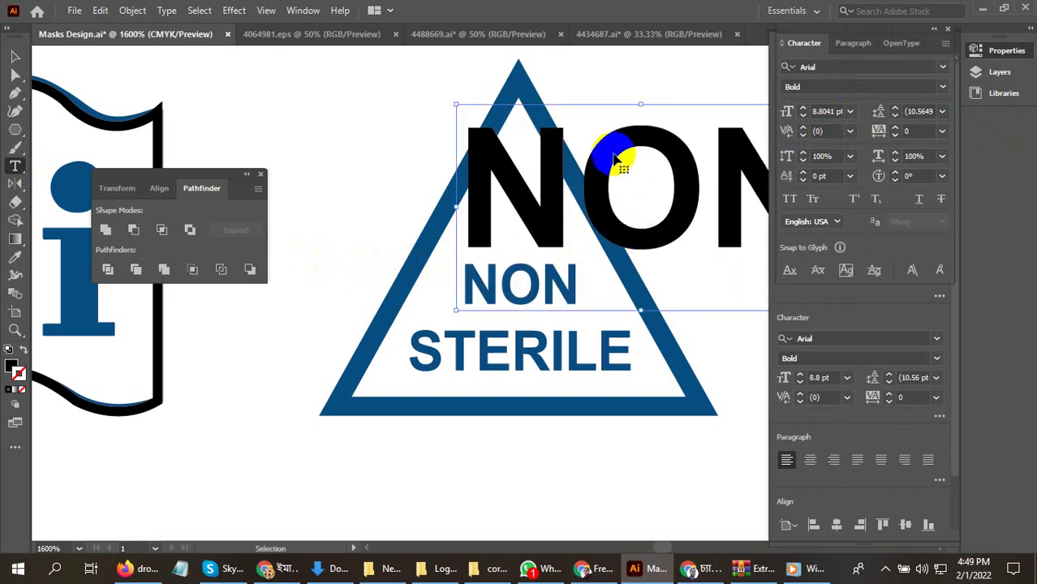
left_click_drag(643, 104, 640, 250)
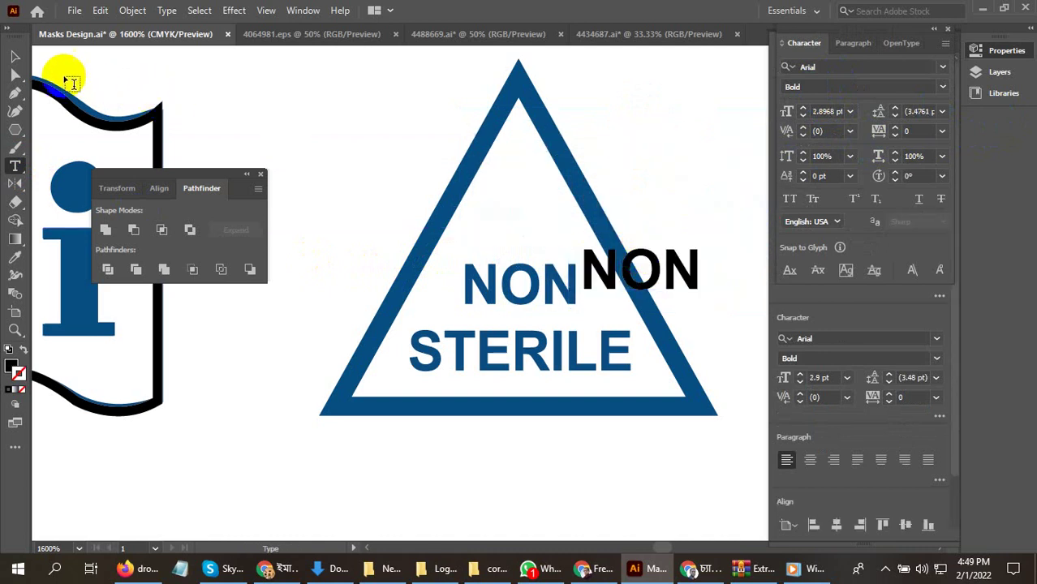
- Place the text over the reference word NON, and change a copy of it below to "STERILE"
left_click(15, 56)
left_click_drag(623, 269, 497, 397)
double_click(498, 397)
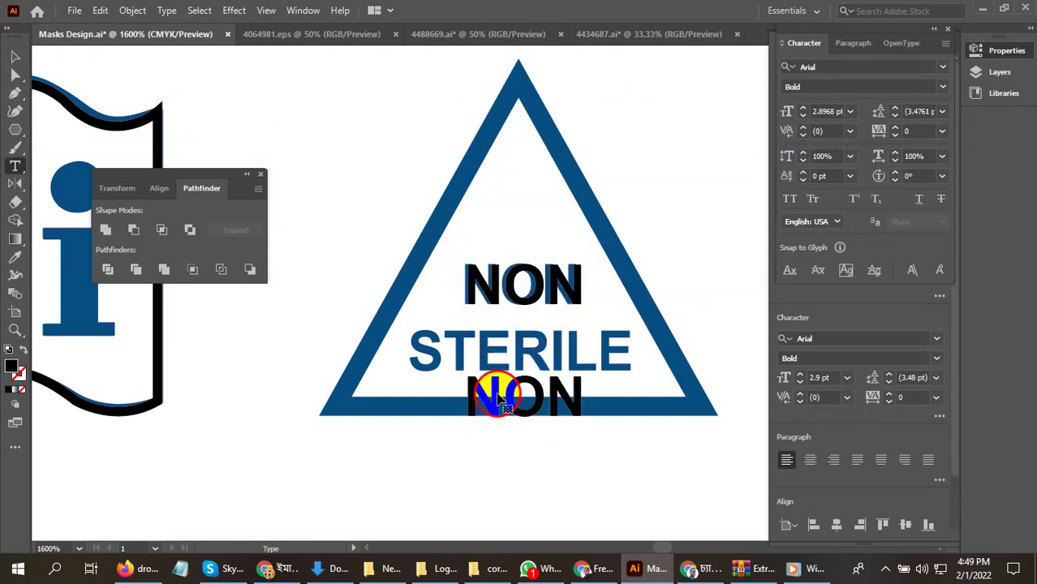
double_click(501, 399)
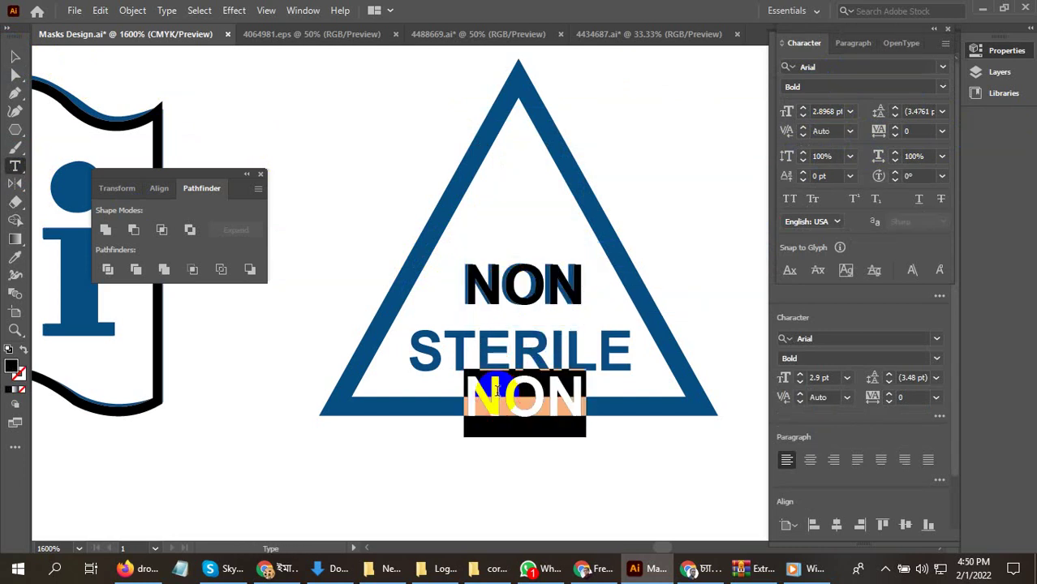
type("STERILE")
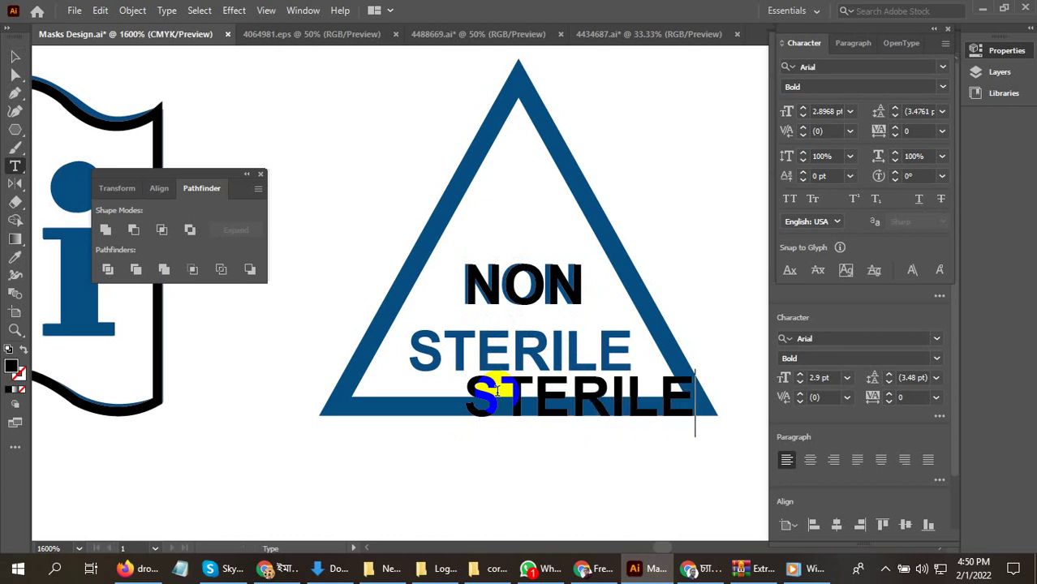
- Move STERILE over its reference word and colour both text lines with the triangle's blue using the Eyedropper
left_click(14, 150)
left_click_drag(483, 399, 412, 342)
left_click(486, 283, "shift")
left_click(16, 259)
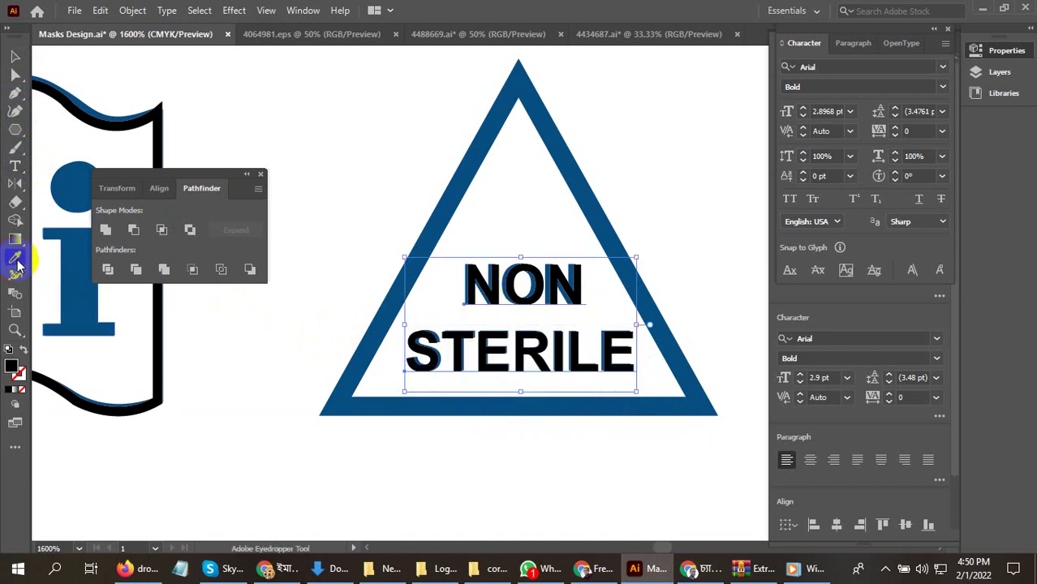
left_click(397, 318)
left_click(16, 59)
left_click(343, 471)
- Draw a blue circle with the Ellipse tool over the crossed-out "2" symbol
scroll(337, 497, "down", 5)
left_click_drag(475, 434, 401, 370)
scroll(401, 373, "up", 5)
left_click_drag(431, 428, 546, 298)
left_click(13, 132)
left_click_drag(13, 133, 52, 150)
left_click_drag(477, 267, 546, 417)
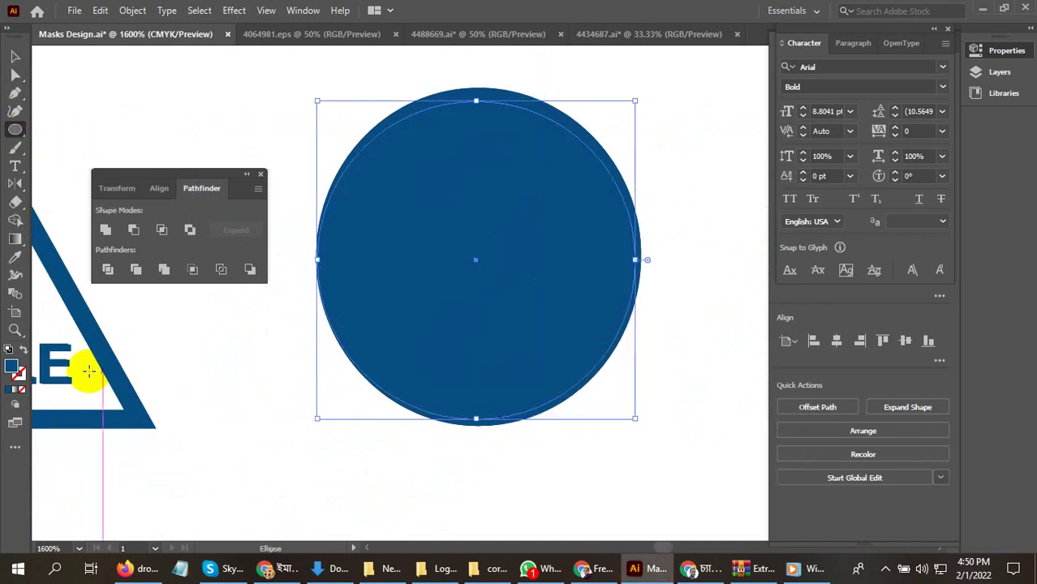
- Swap the circle's fill and stroke to make a blue outline, and align it with the reference ring
left_click(23, 351)
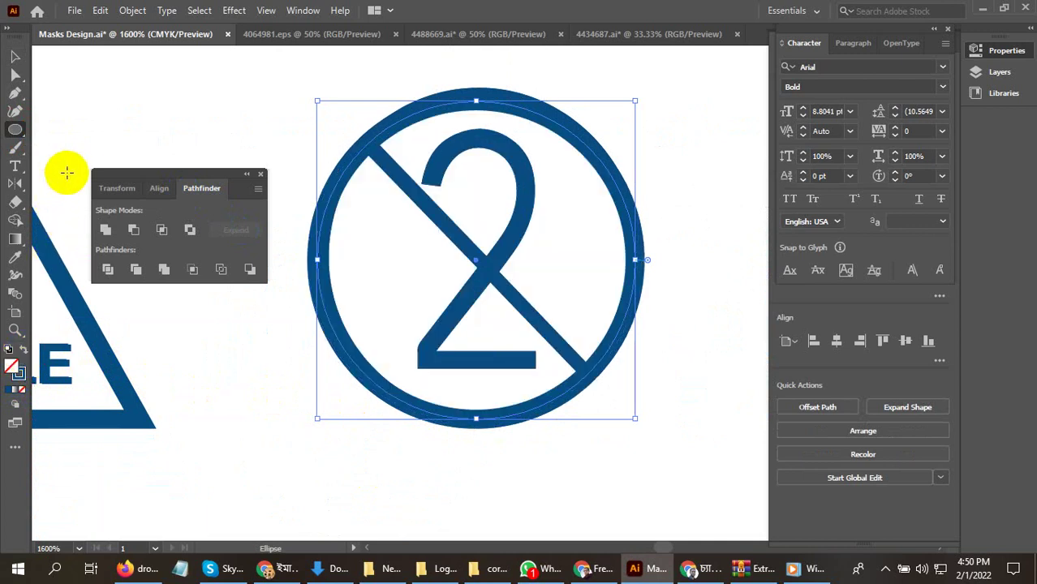
left_click(15, 56)
left_click_drag(501, 106, 506, 102)
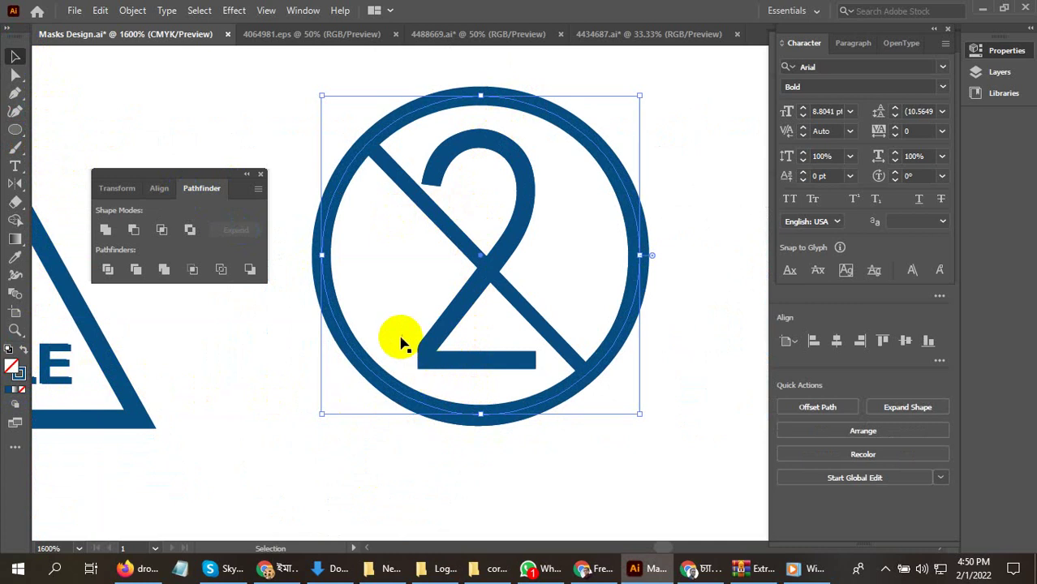
- Draw a straight blue line with the Pen tool along the diagonal slash, from ring to ring
left_click(15, 93)
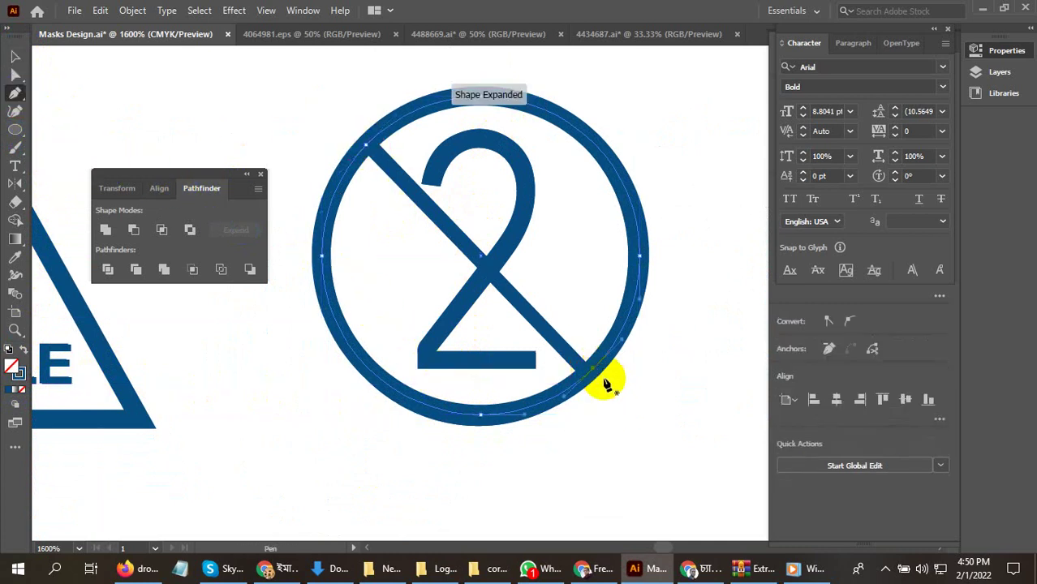
left_click(15, 56)
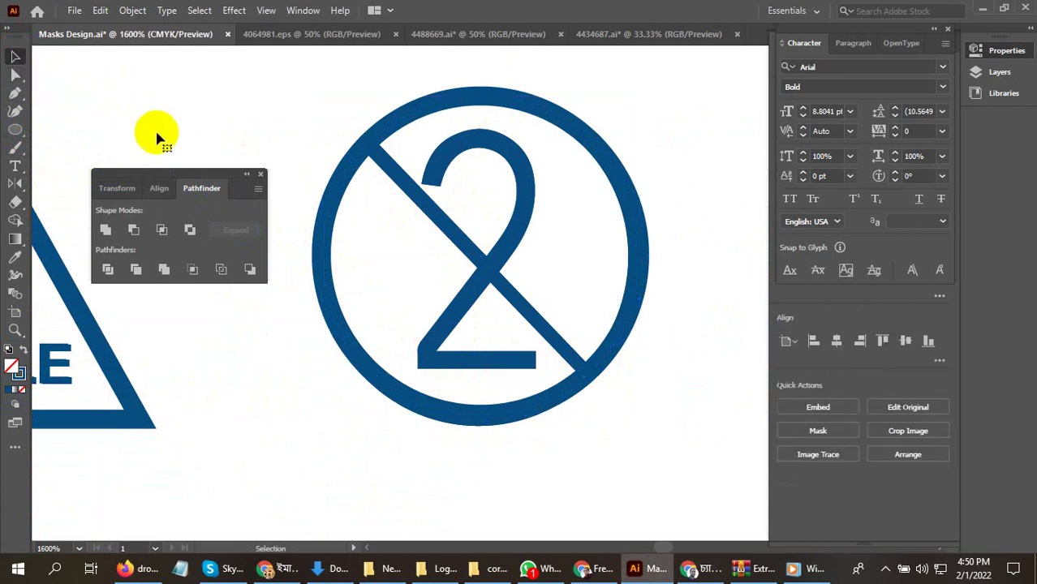
left_click(15, 94)
left_click(366, 145)
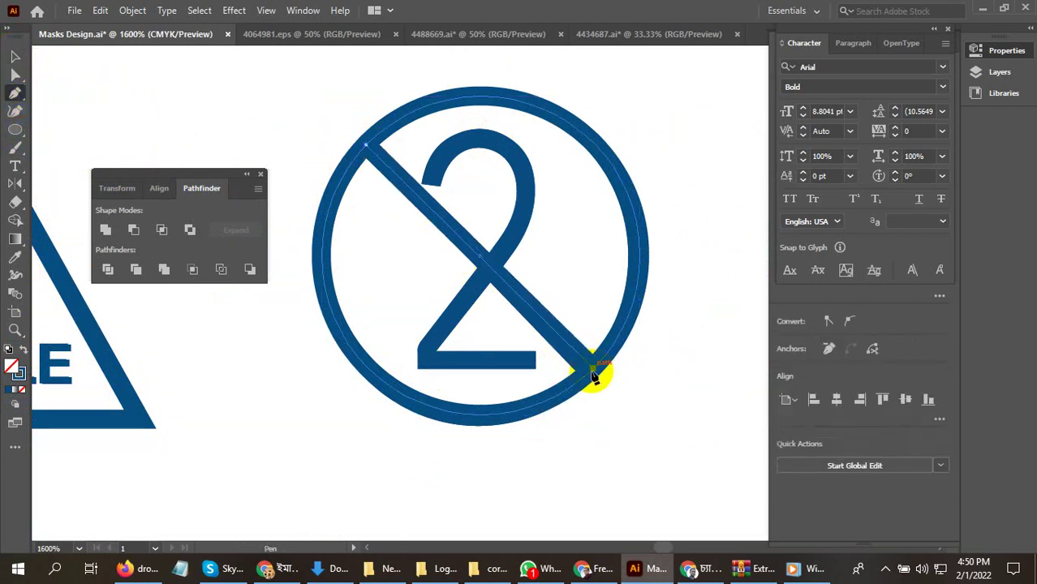
left_click(16, 56)
left_click(149, 117)
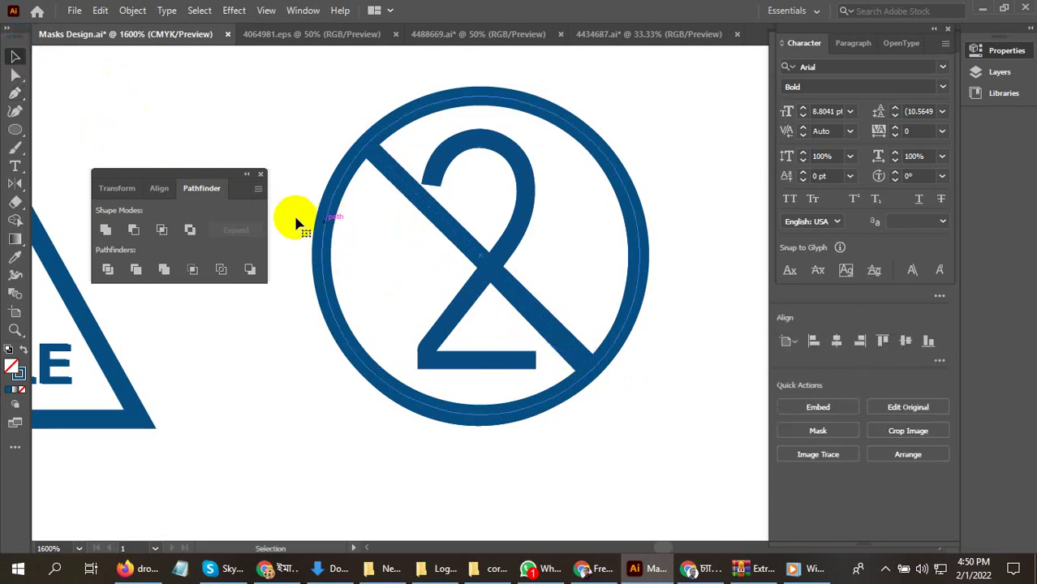
- Copy the STERILE text onto the crossed-out symbol and change the copy's text to "2"
left_click(61, 382)
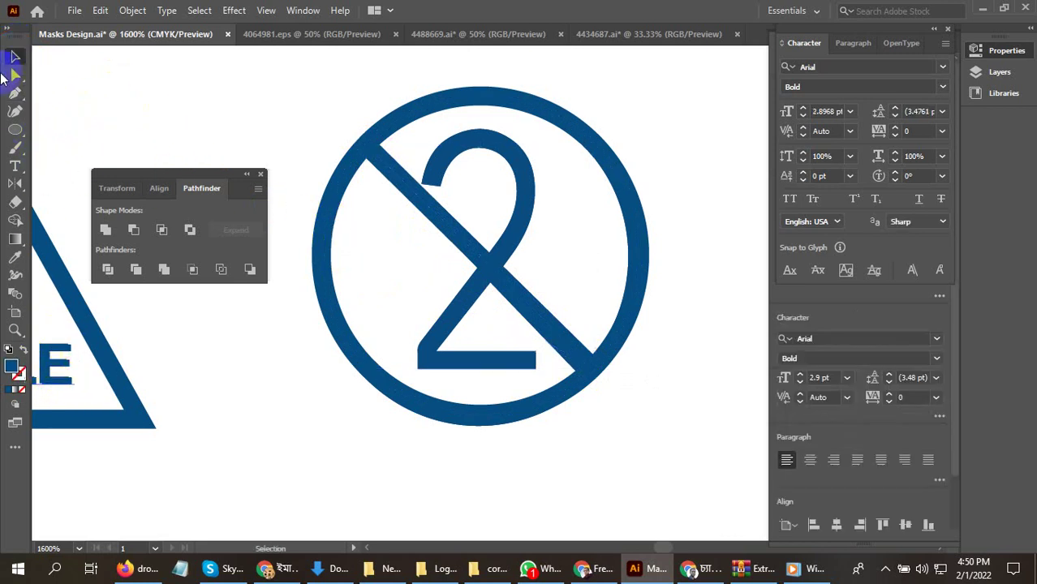
left_click_drag(57, 370, 485, 233)
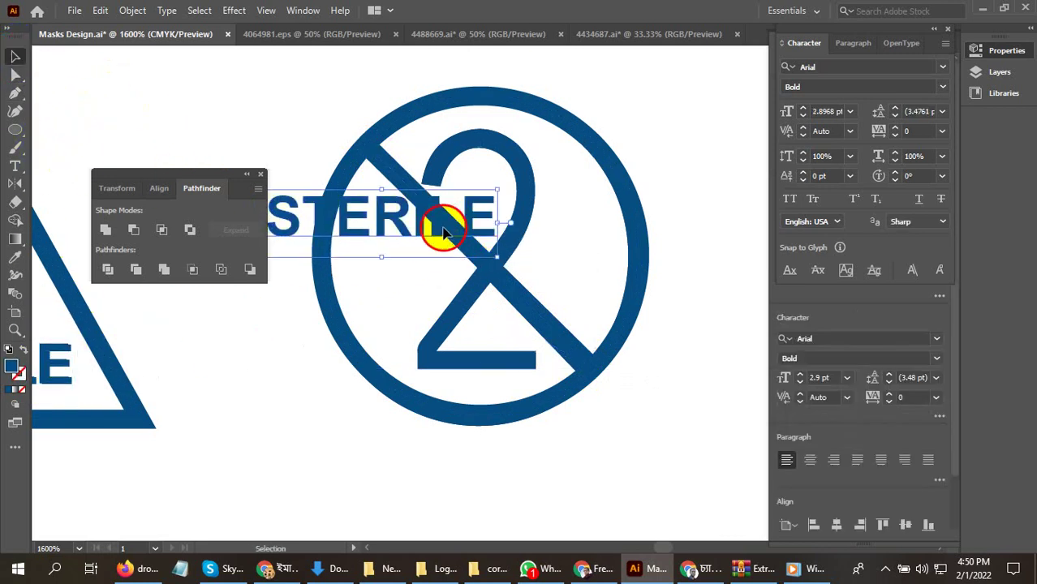
double_click(440, 224)
double_click(443, 226)
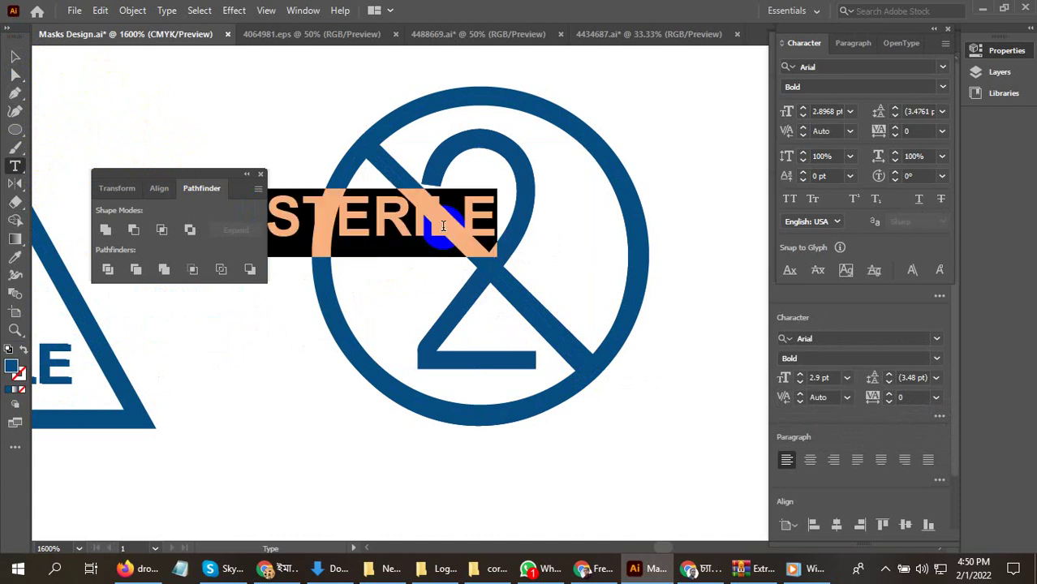
type("2")
- Scale the "2" up to about 14.1 pt and position it over the reference numeral inside the ring
left_click(15, 56)
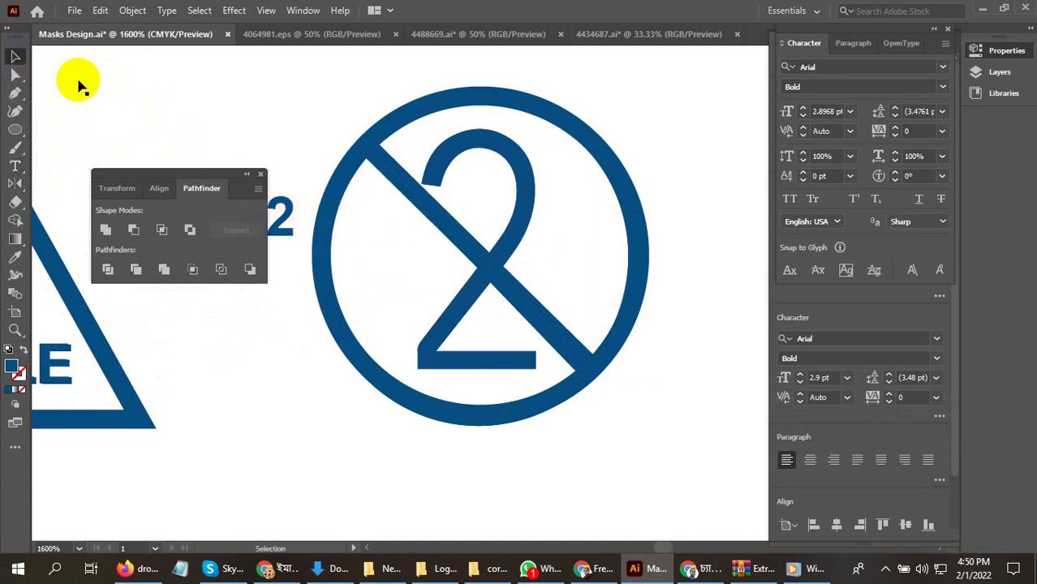
left_click_drag(287, 214, 599, 407)
left_click_drag(487, 217, 503, 258)
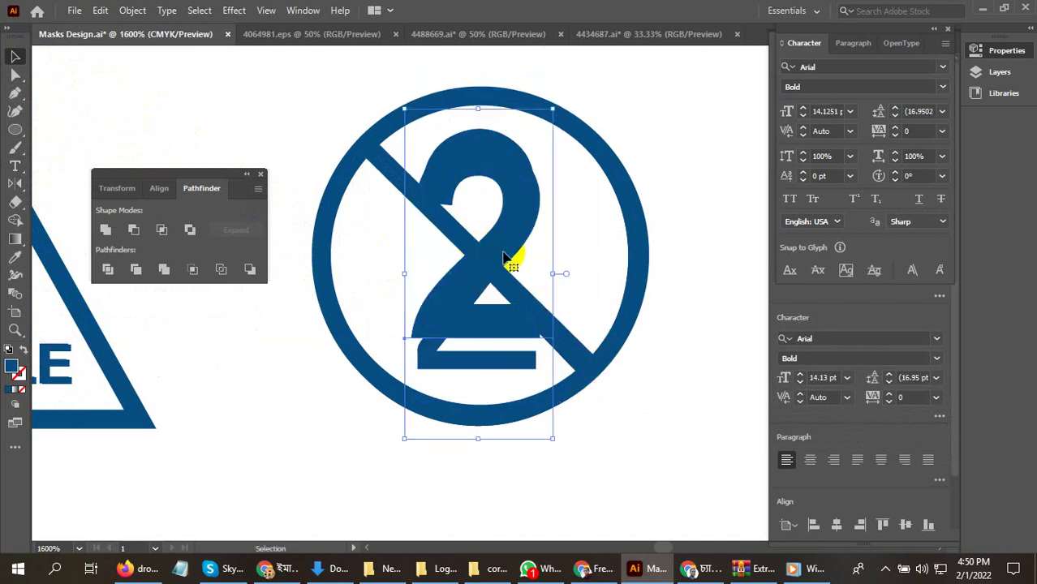
key("ctrl+t")
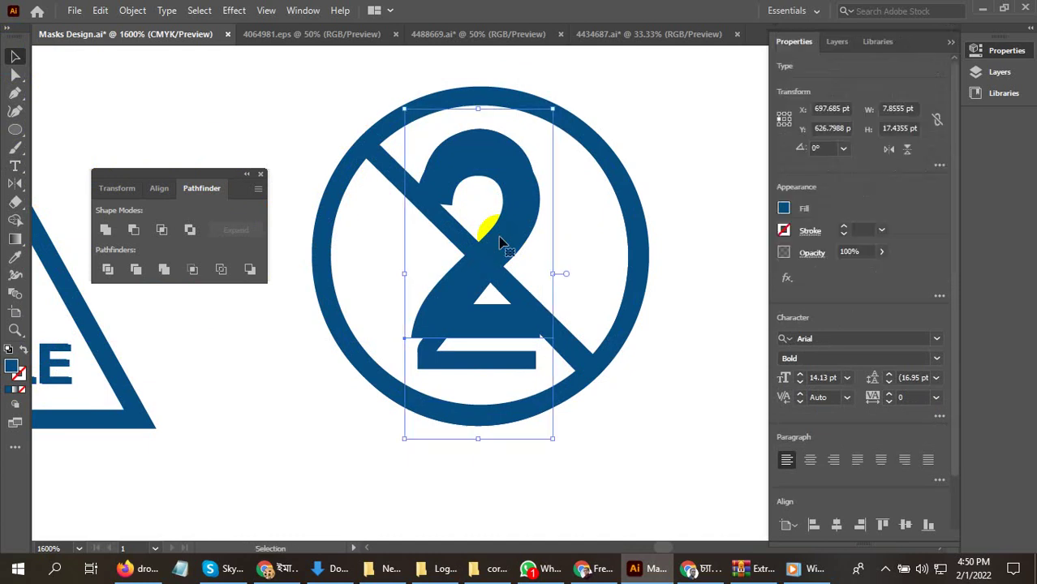
- Try alternative fonts on the "2", including AquilineTwo, Anke Calligraphic FG and Antique
left_click(884, 318)
left_click(845, 341)
type("AquilineTwo")
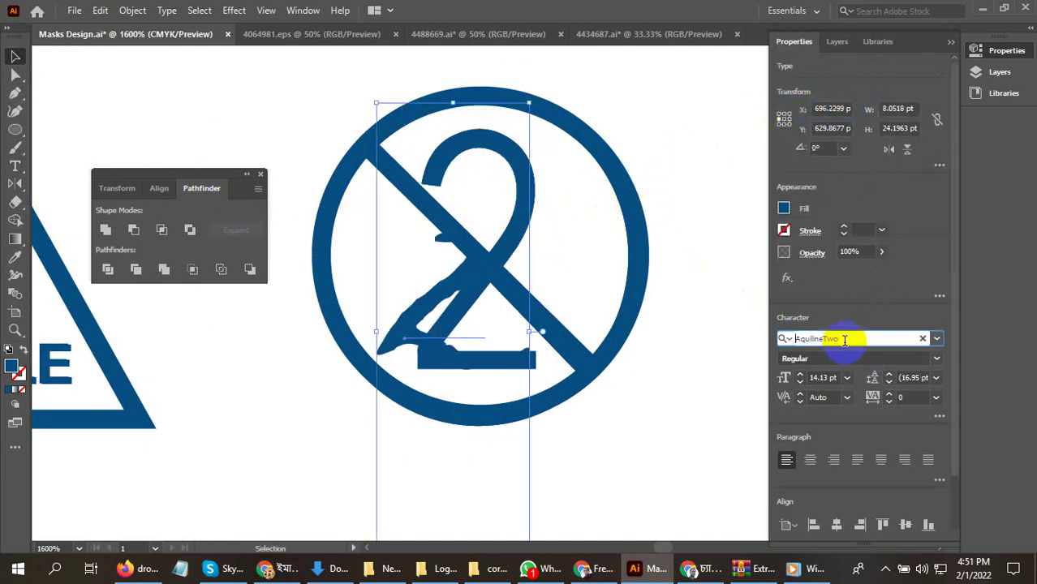
key("Up")
key("Up")
key("Up")
key("Up")
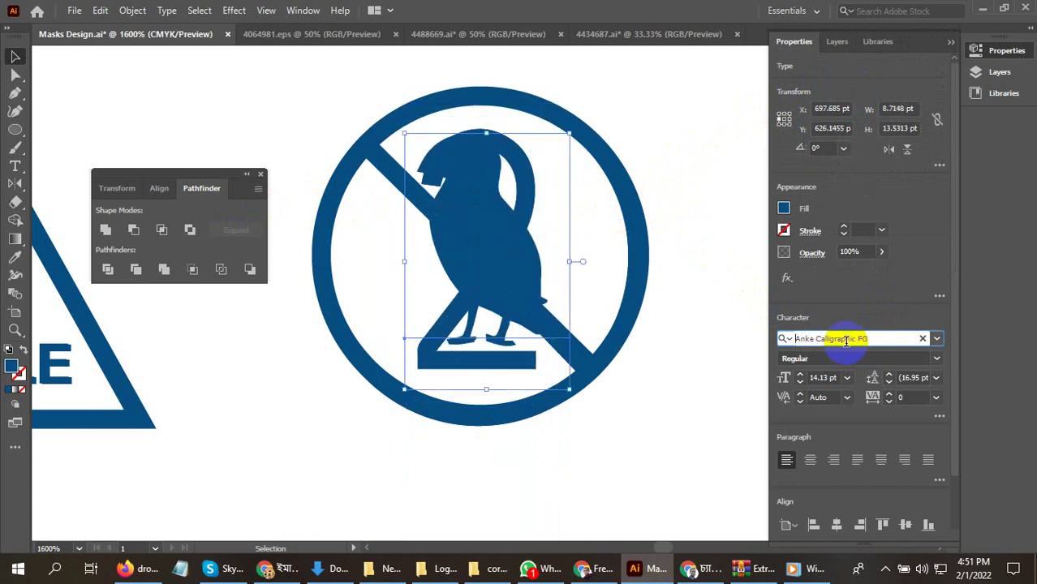
key("Down")
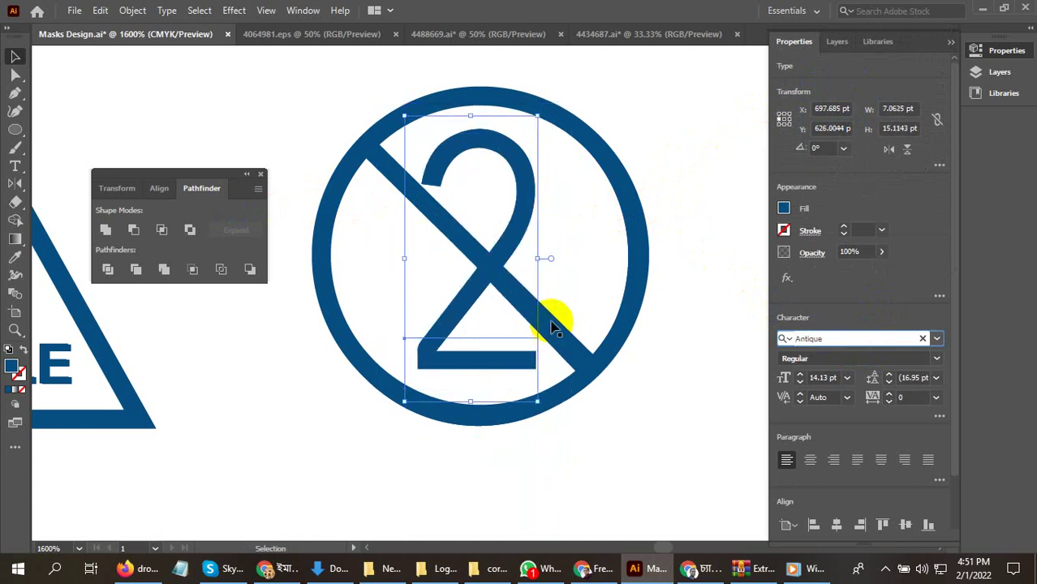
- Move the "2" to the right of the reference numeral and change its fill to green
left_click_drag(527, 239, 612, 241)
left_click_drag(529, 234, 548, 235)
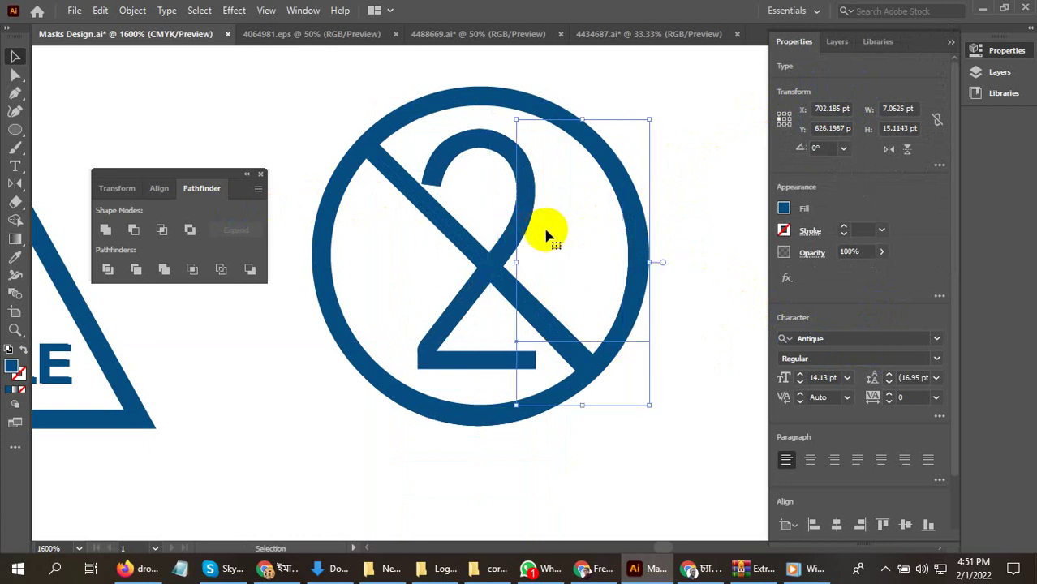
left_click(17, 369)
double_click(13, 365)
left_click_drag(496, 204, 515, 284)
left_click(537, 317)
left_click(500, 201)
left_click(664, 187)
- Step through the font families on the green "2", comparing each with the reference numeral, and set it to Calibri Regular
left_click(832, 339)
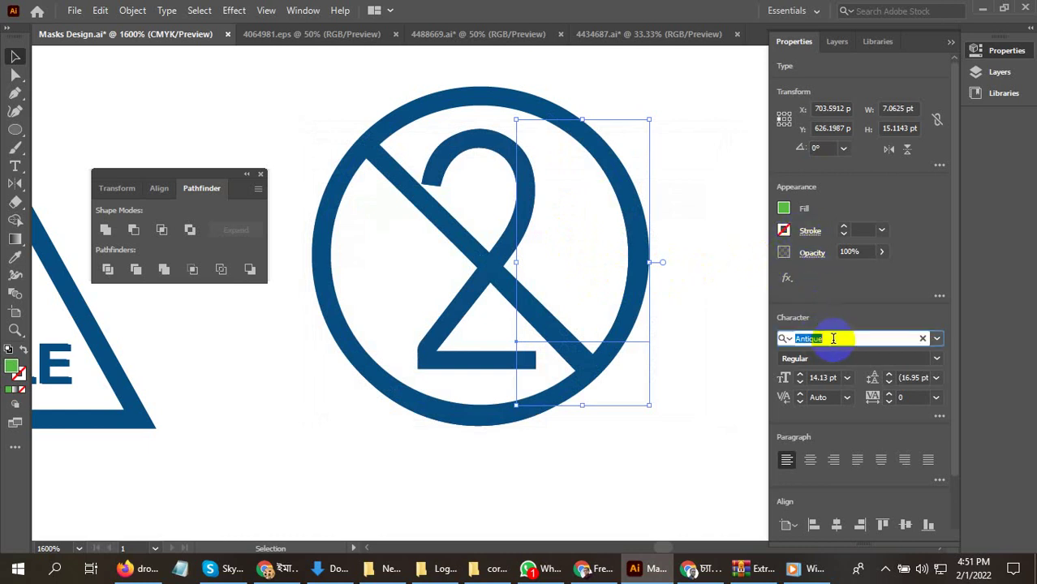
key("Down")
key("Down")
key("Down")
key("Down")
key("Down")
key("Down")
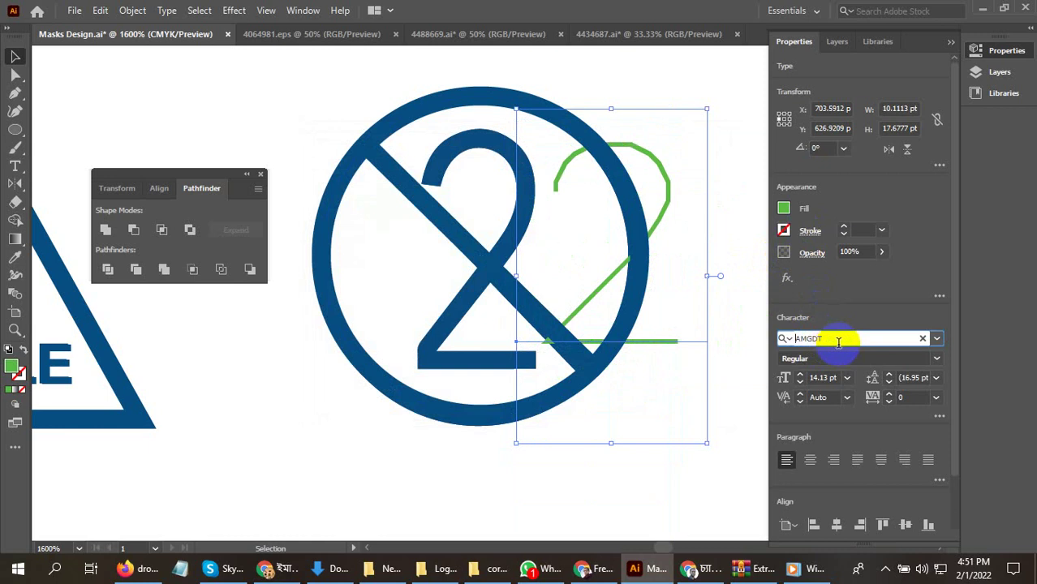
key("Down")
key("Down")
key("Down")
key("Down")
key("Down")
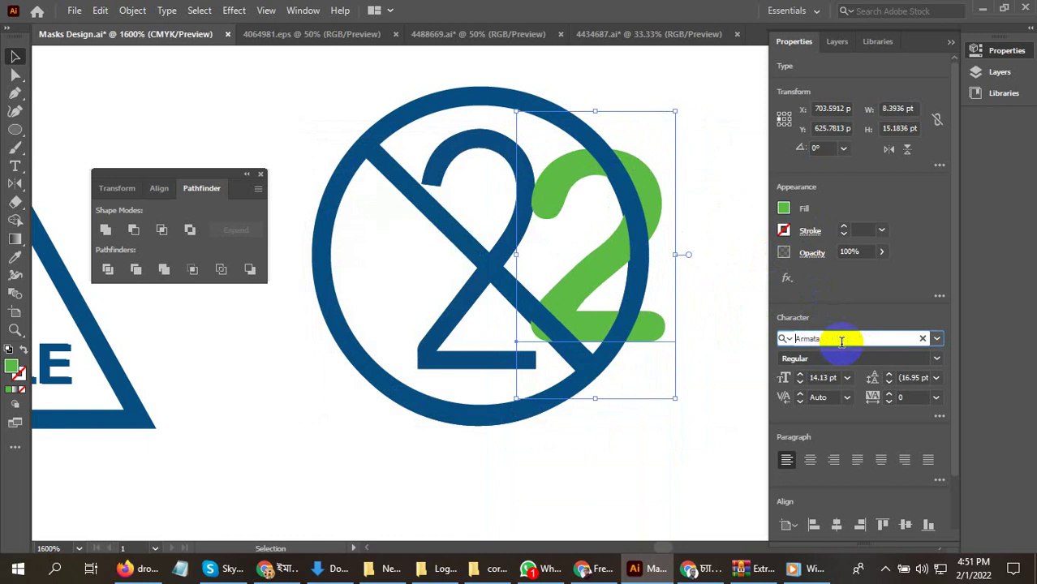
key("Down")
key("Down")
key("Down")
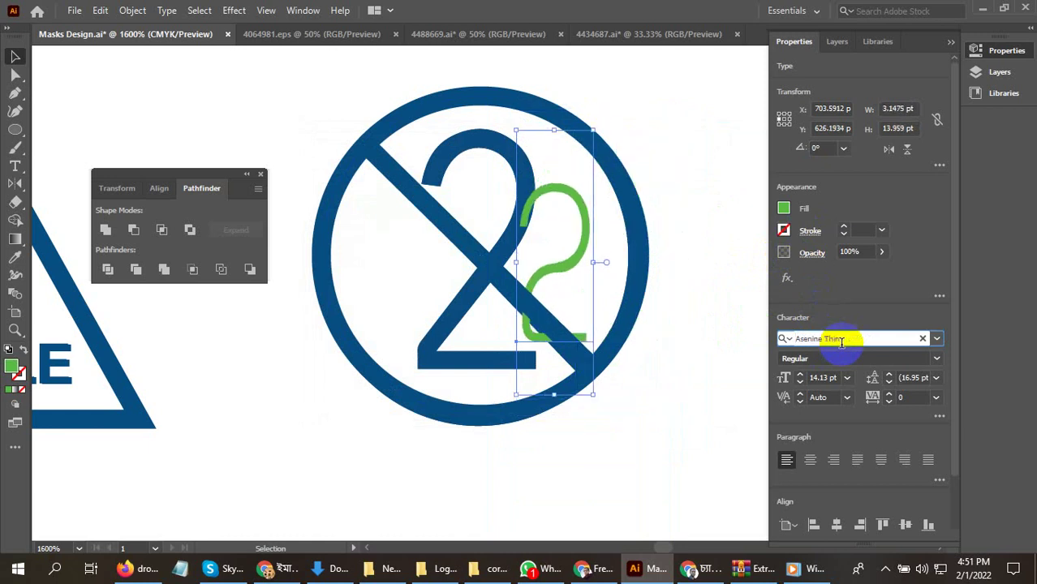
key("Down")
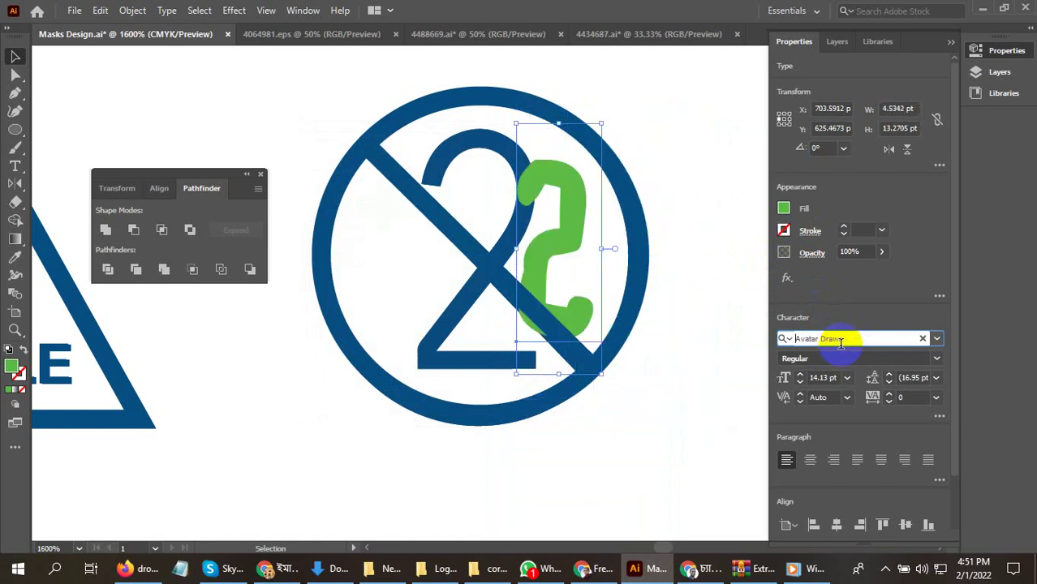
scroll(841, 340, "down", 2)
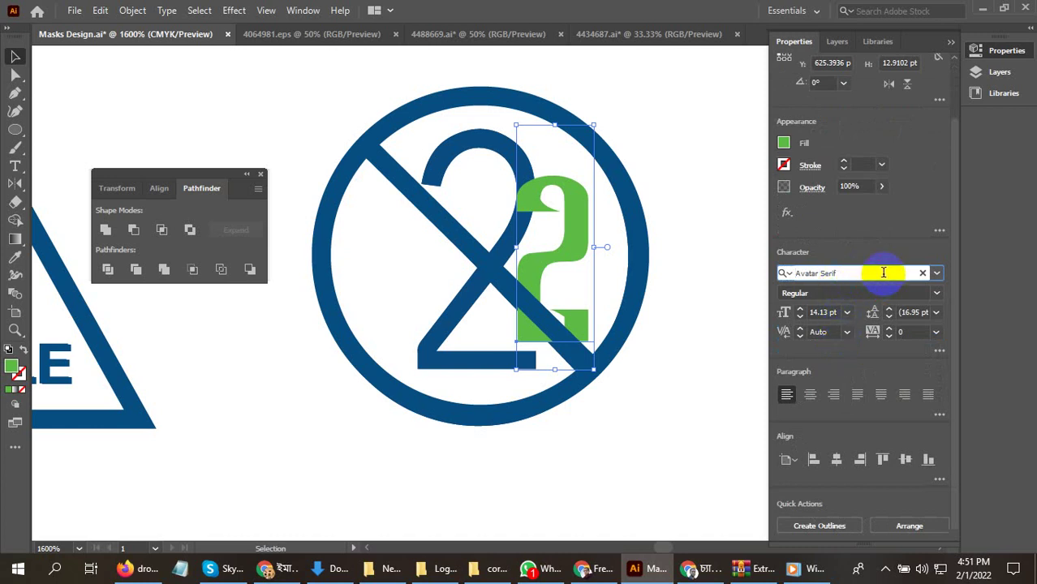
left_click(936, 273)
left_click(741, 415)
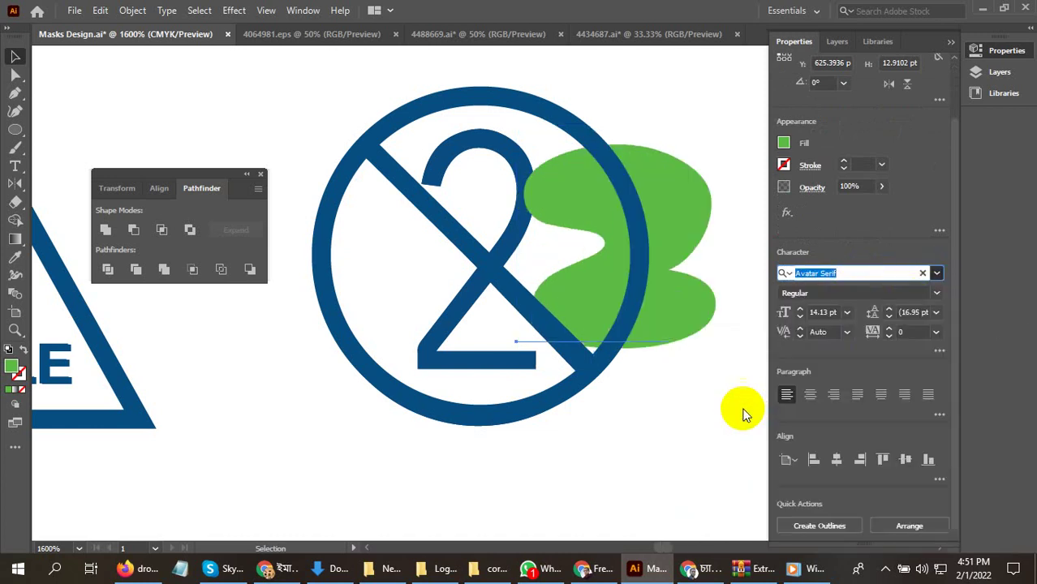
key("Down")
key("Down")
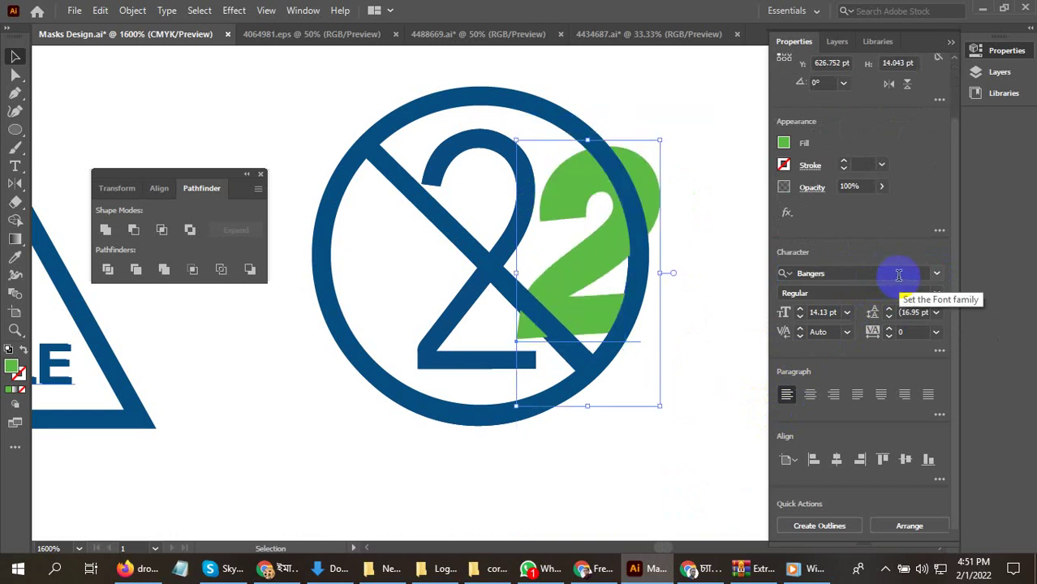
key("Down")
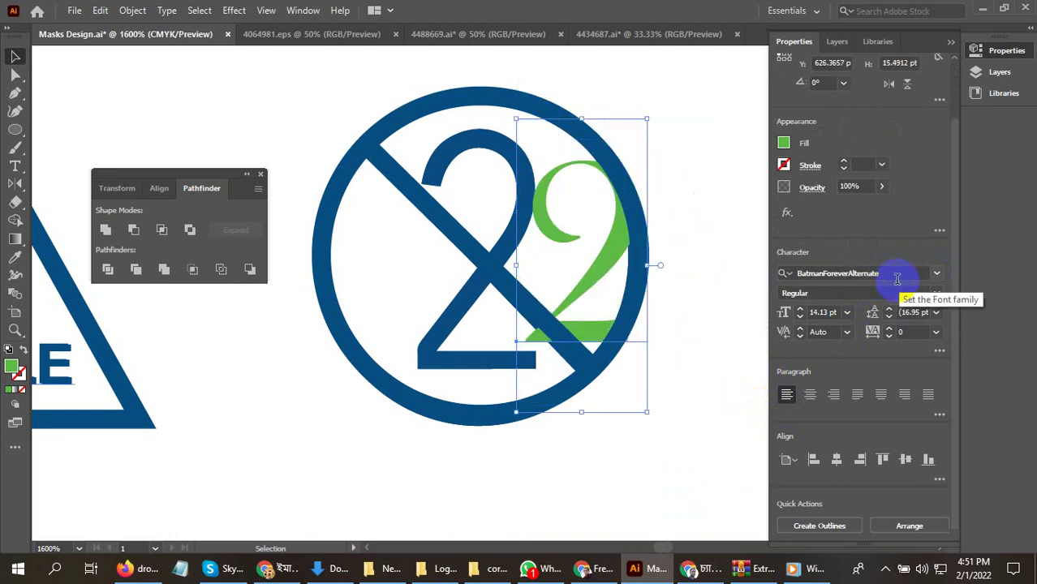
key("Down")
key("Down")
key("Down")
key("Down")
key("Down")
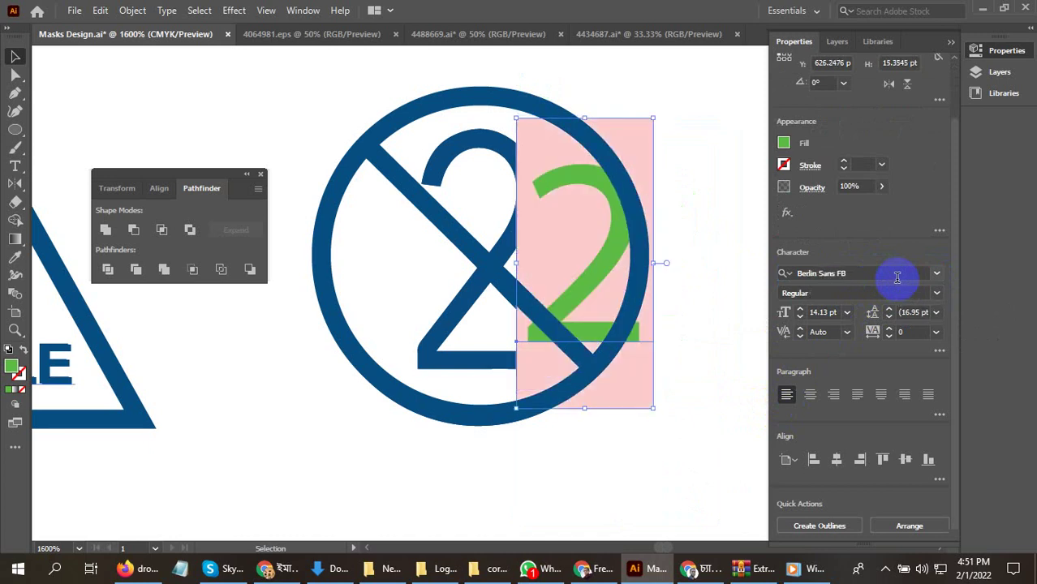
key("Down")
key("Down")
key("Down")
key("Down")
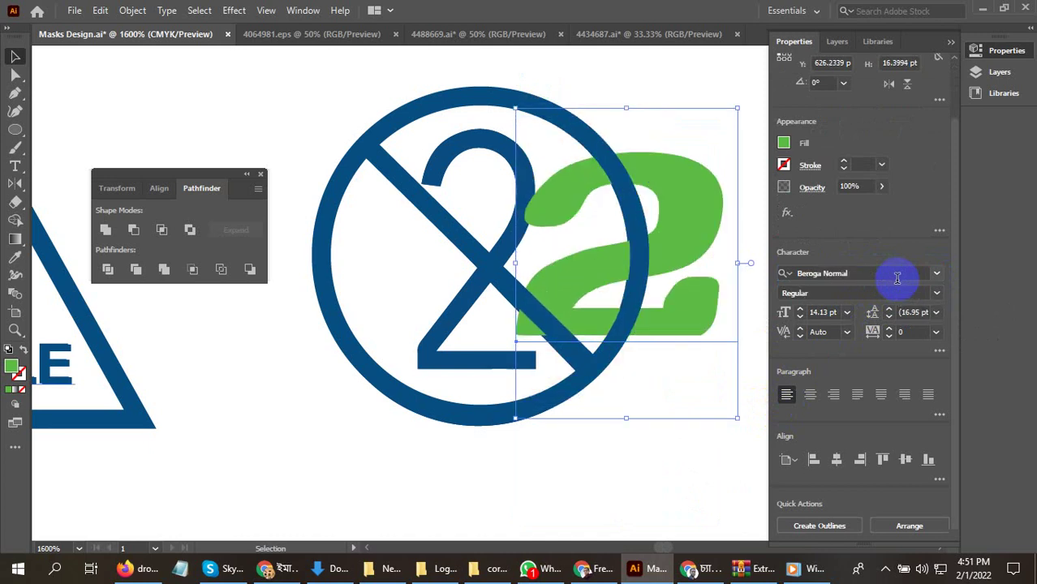
key("Down")
key("Down")
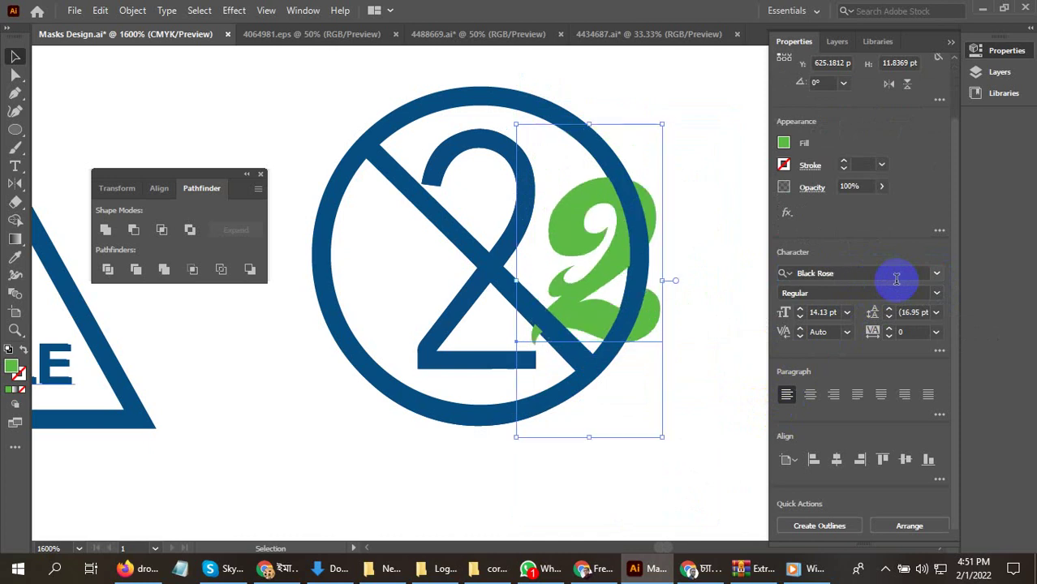
key("Down")
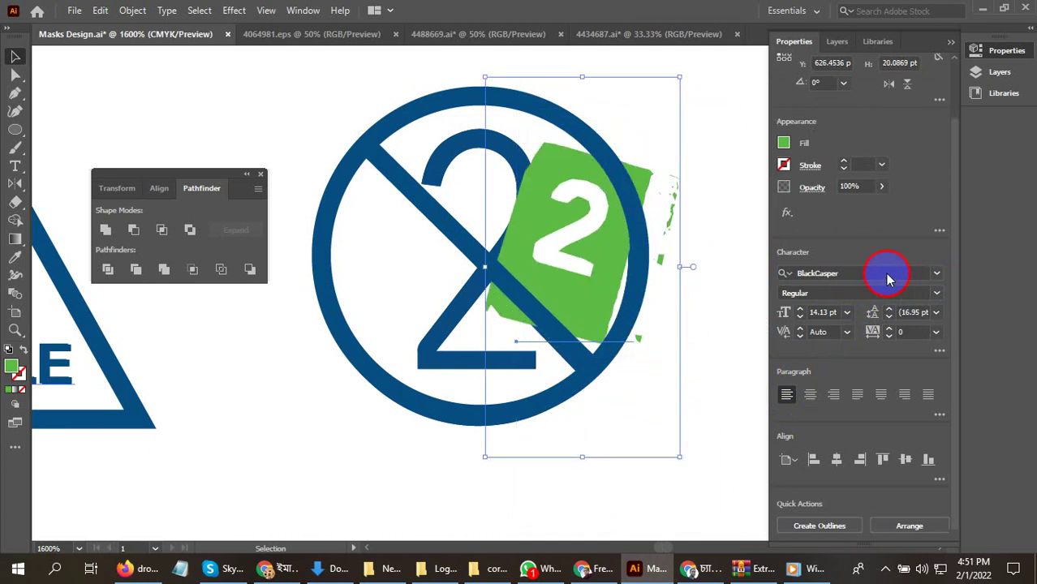
key("Down")
key("Down")
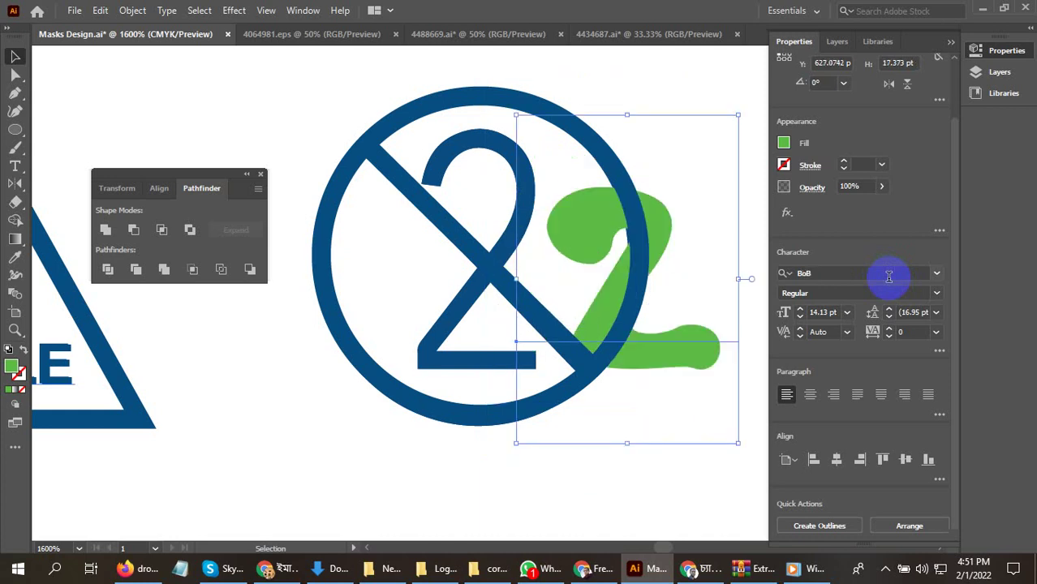
key("Down")
key("Down")
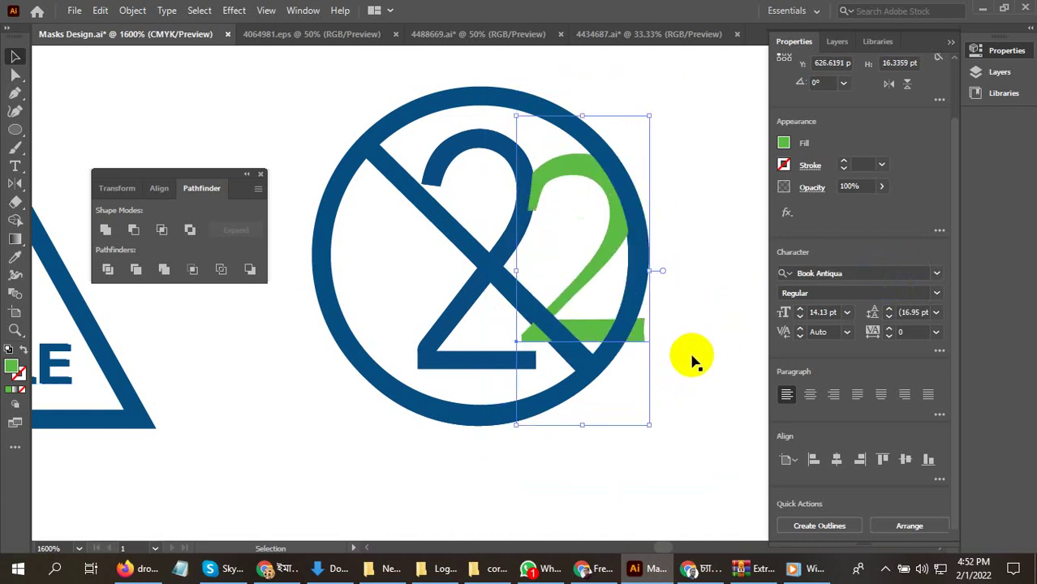
left_click(854, 271)
key("Down")
key("Down")
key("Down")
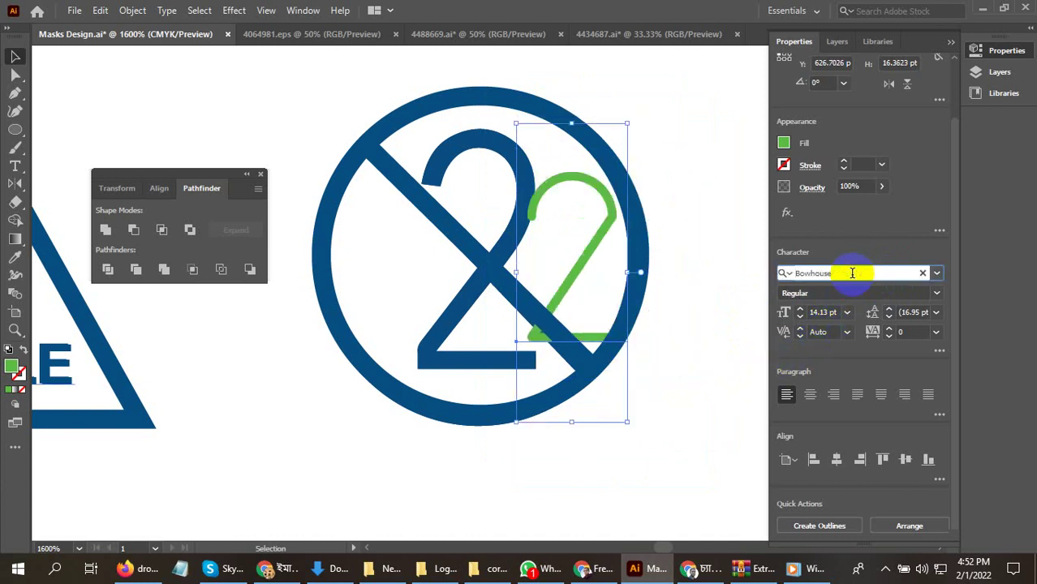
key("Down")
key("Down")
key("Down")
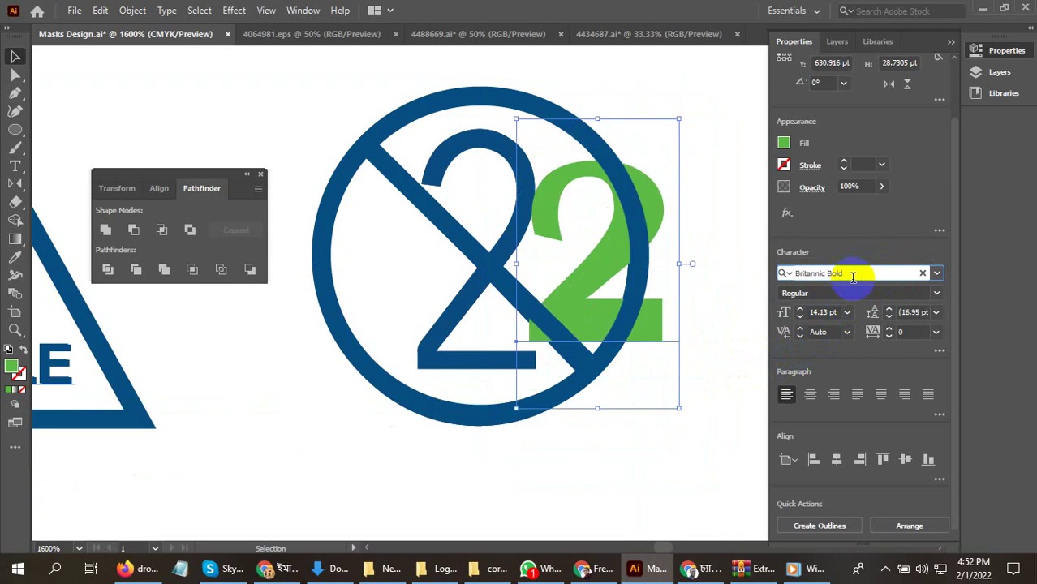
key("Down")
key("Down")
key("Down")
key("Down")
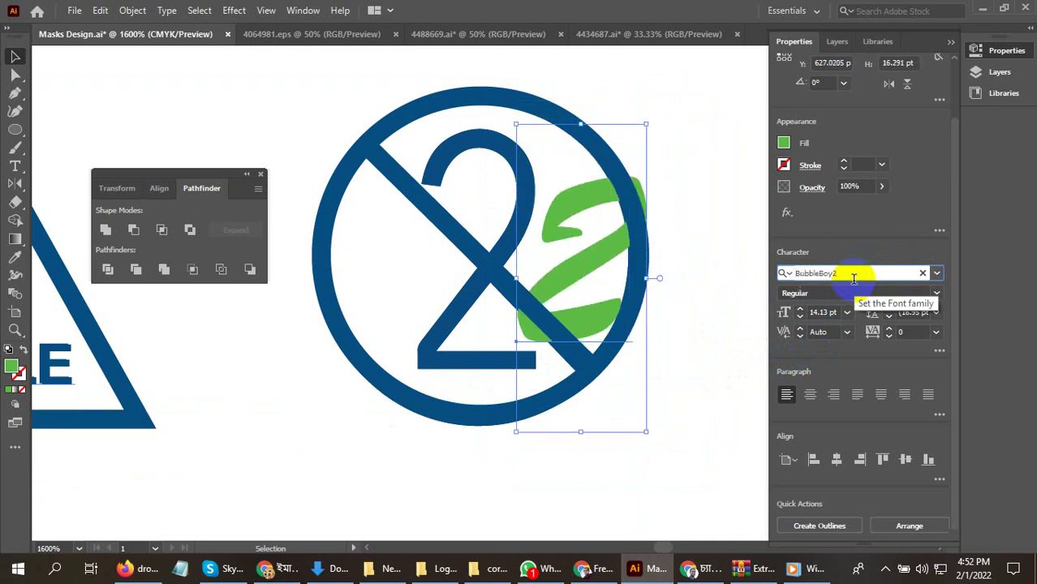
key("Down")
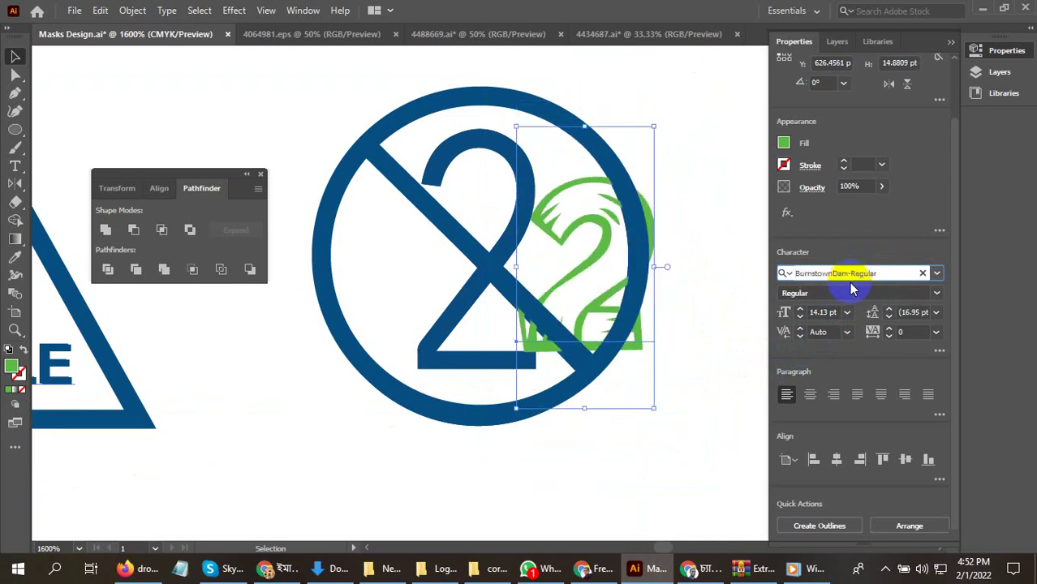
key("Down")
- Position the green "2" over the reference numeral and scale it up to about 18.7 pt
left_click_drag(591, 261, 495, 228)
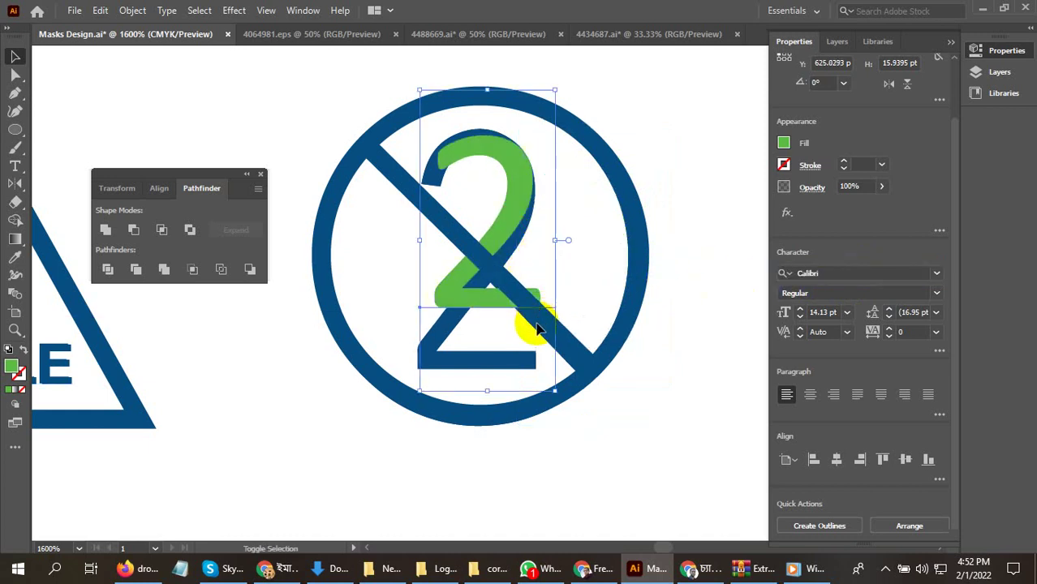
left_click_drag(421, 393, 381, 474)
left_click_drag(507, 216, 519, 203)
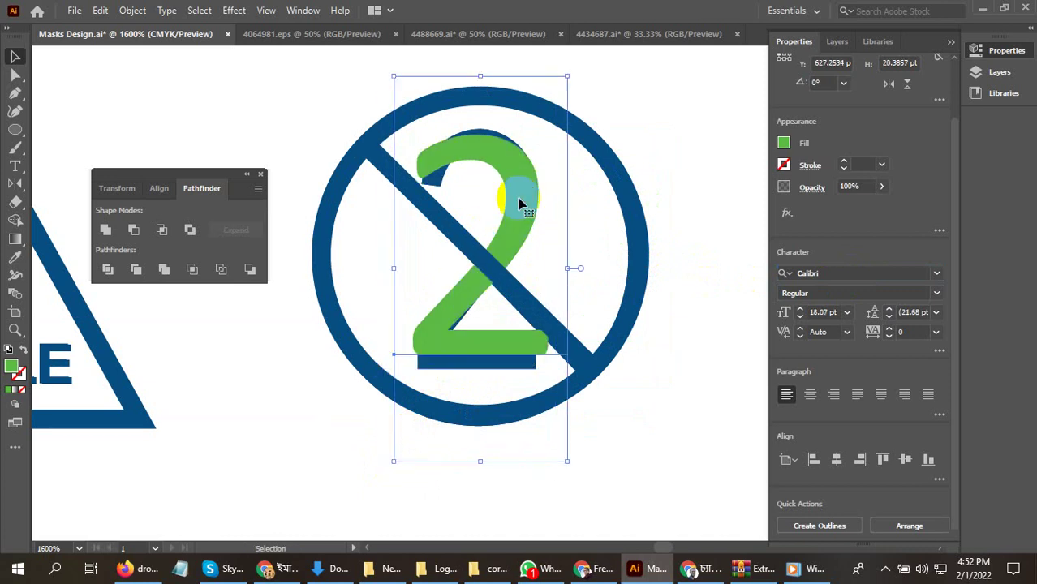
left_click_drag(393, 461, 388, 476)
- Convert the green "2" to outlines and deselect it
right_click(527, 220)
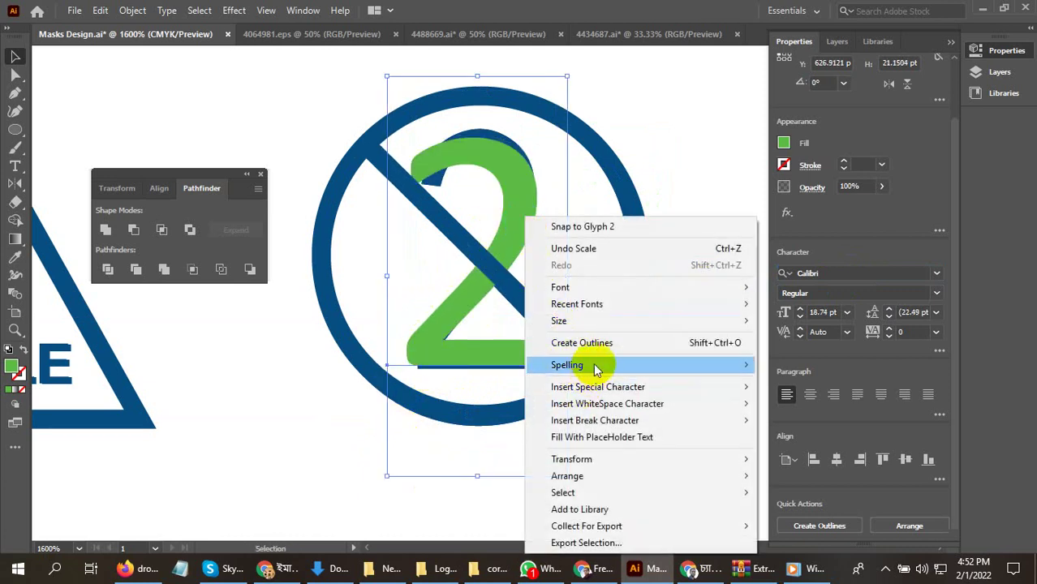
left_click(582, 343)
left_click(275, 148)
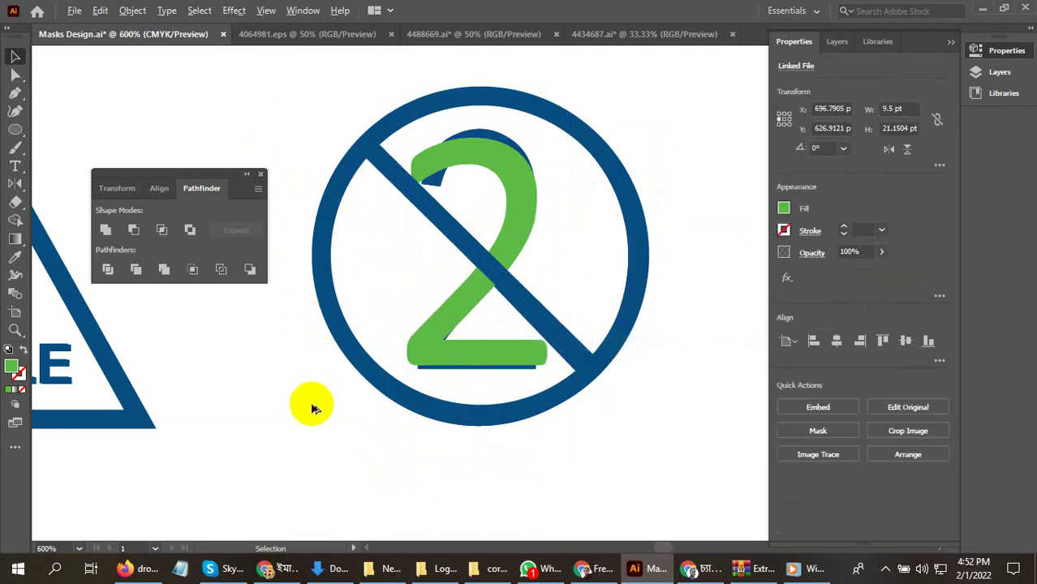
- Draw a green circle about 10.6 pt in diameter with the Ellipse tool and center it in the reference CE mark's C
scroll(311, 408, "down", 3)
scroll(304, 412, "down", 1)
scroll(405, 401, "up", 4)
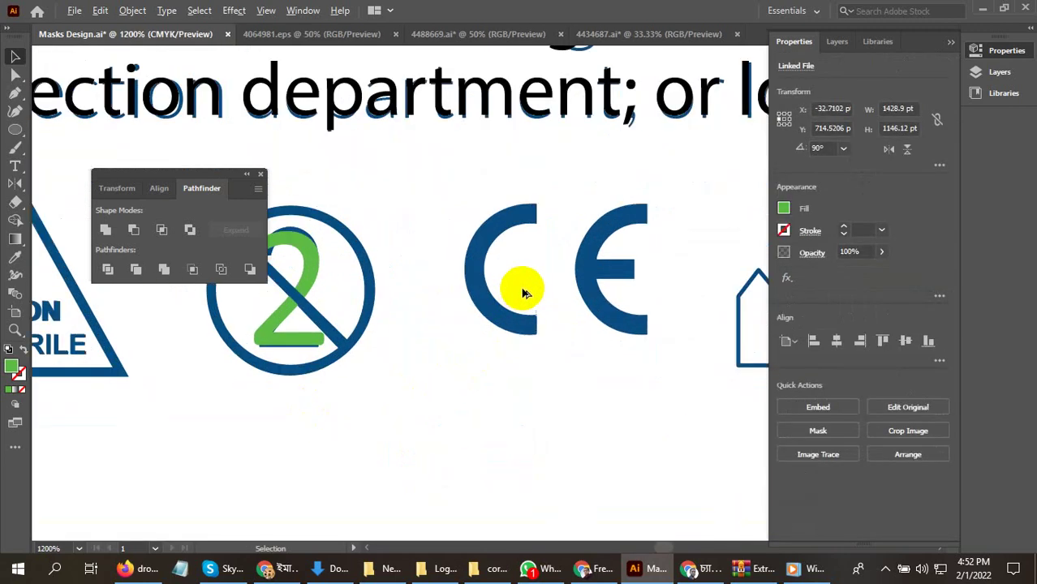
left_click(10, 131)
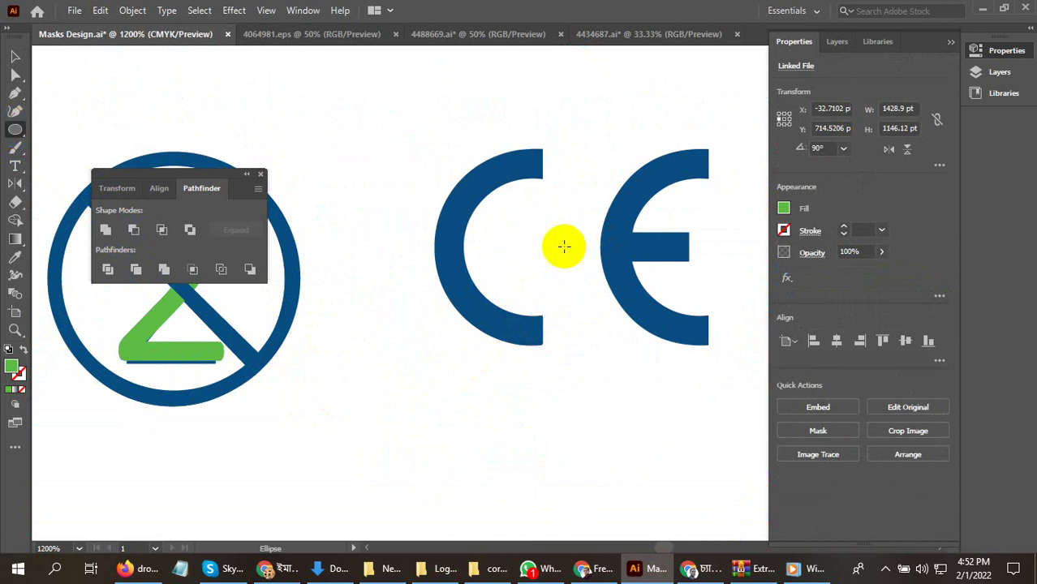
left_click_drag(543, 240, 578, 312)
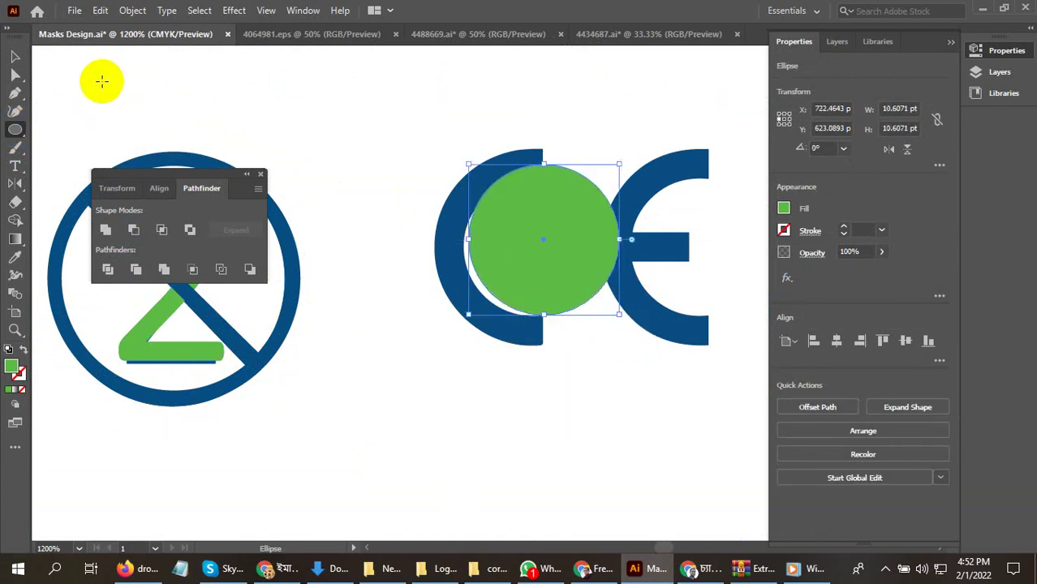
left_click(14, 56)
scroll(487, 278, "up", 1)
left_click_drag(545, 249, 545, 259)
- Create a larger concentric copy of the green circle with Offset Path at a 2 pt offset and Miter joins
left_click(102, 11)
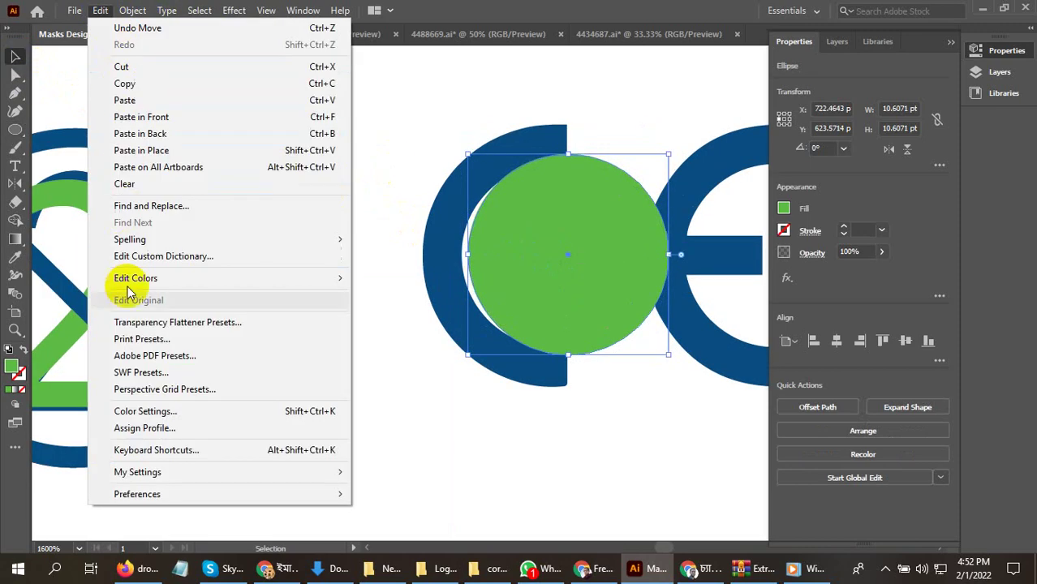
left_click(134, 11)
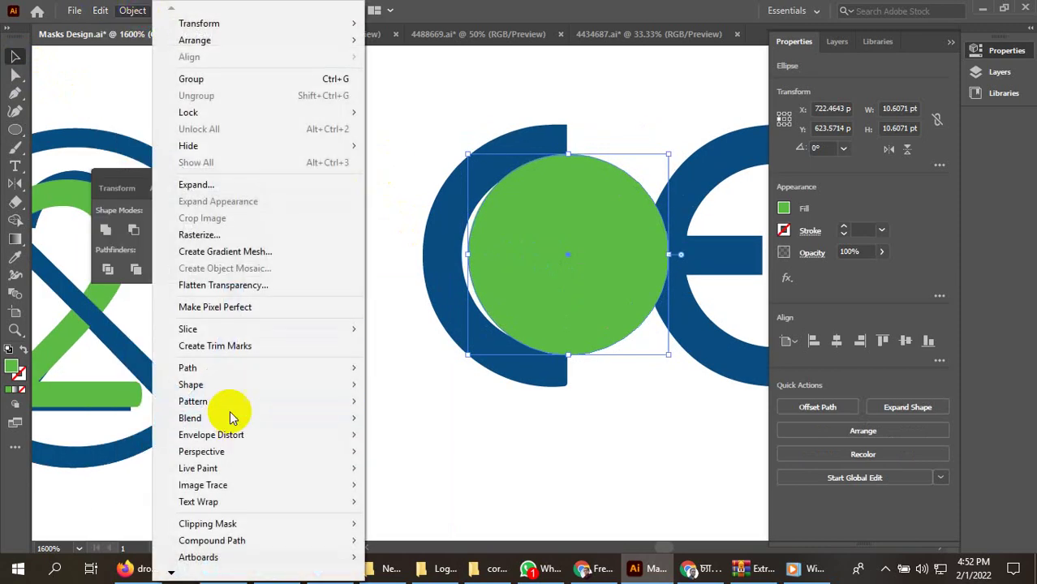
mouse_move(381, 367)
left_click(430, 424)
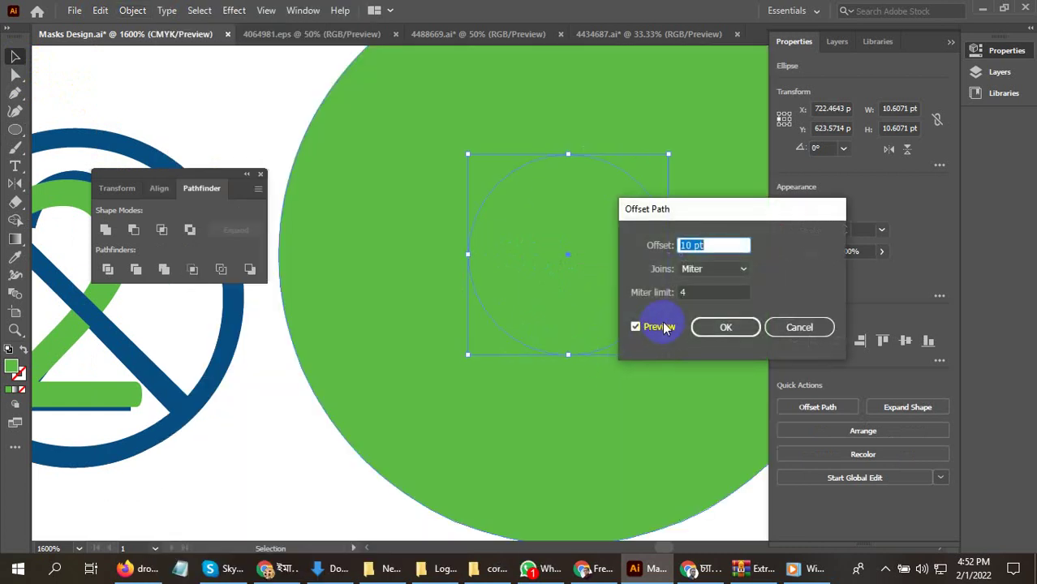
left_click(706, 246)
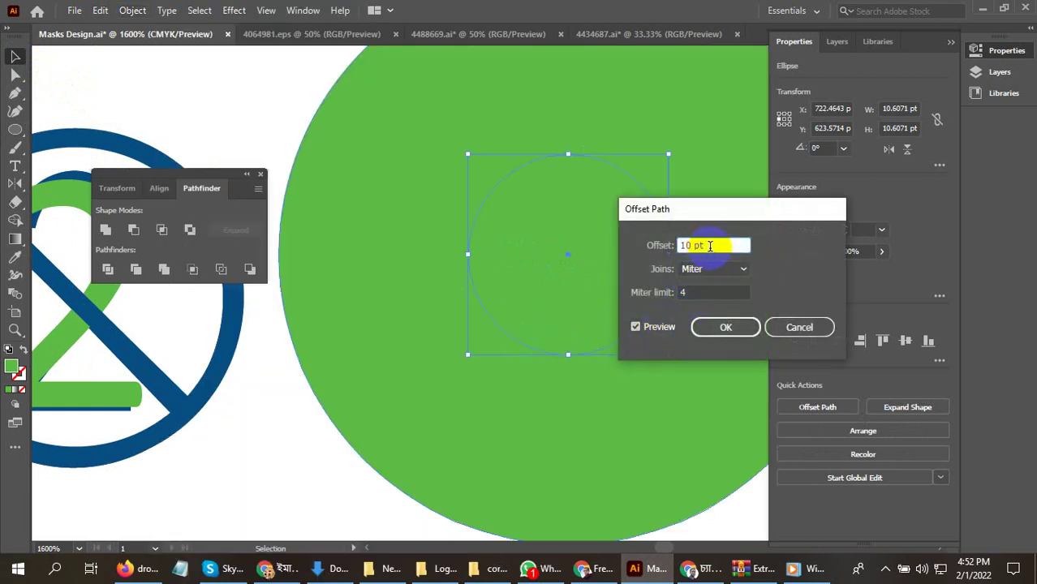
key("Down")
key("Down")
key("Down")
key("Down")
key("Down")
key("Down")
key("Down")
key("Down")
key("Down")
key("Down")
key("Down")
key("Down")
key("Down")
key("Down")
key("Down")
key("Down")
key("Down")
key("Down")
key("Down")
key("Down")
key("Down")
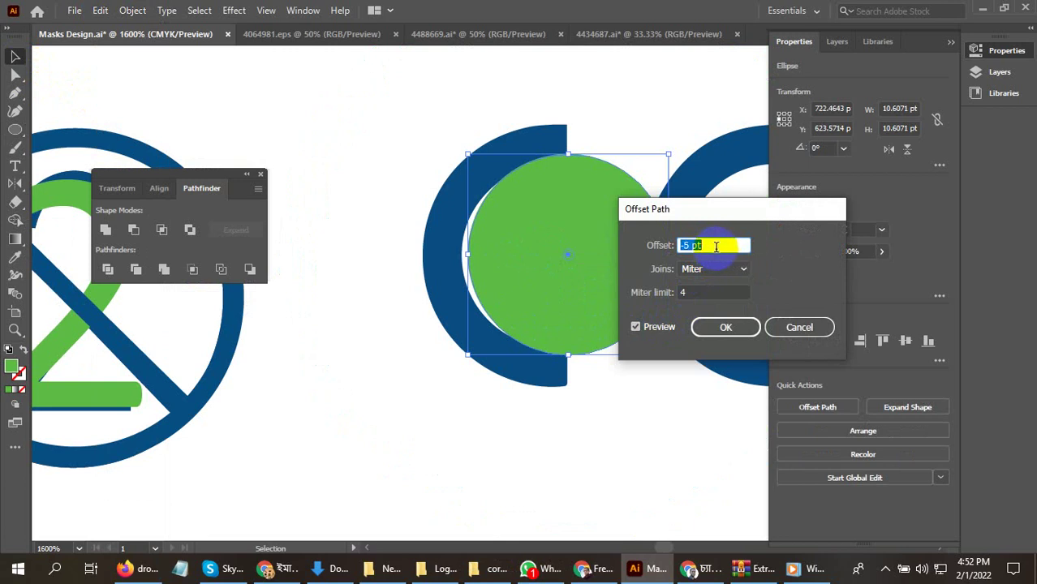
scroll(718, 247, "up", 5)
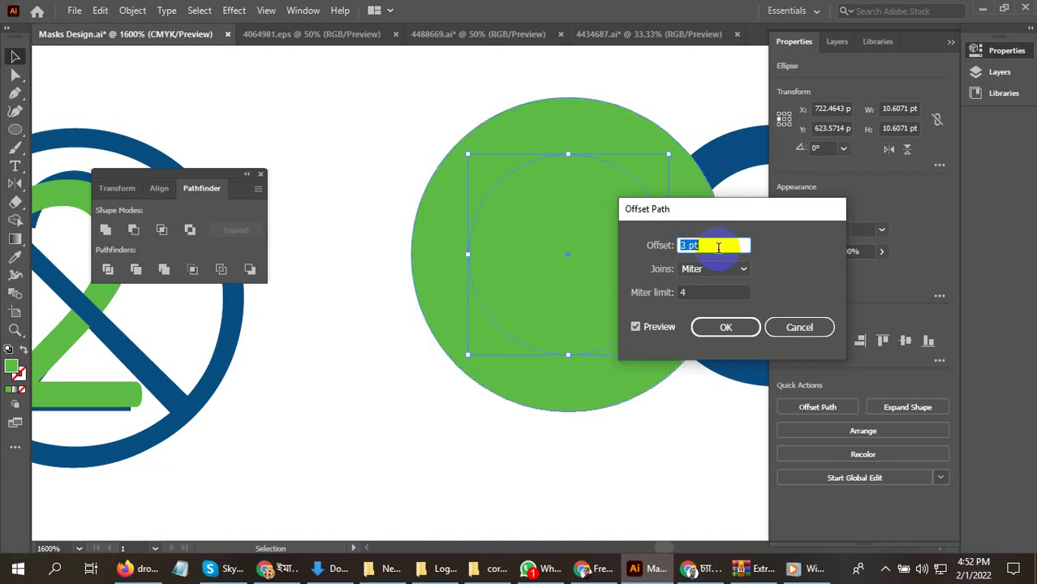
key("Up")
key("Up")
key("Up")
key("Down")
key("Down")
key("Down")
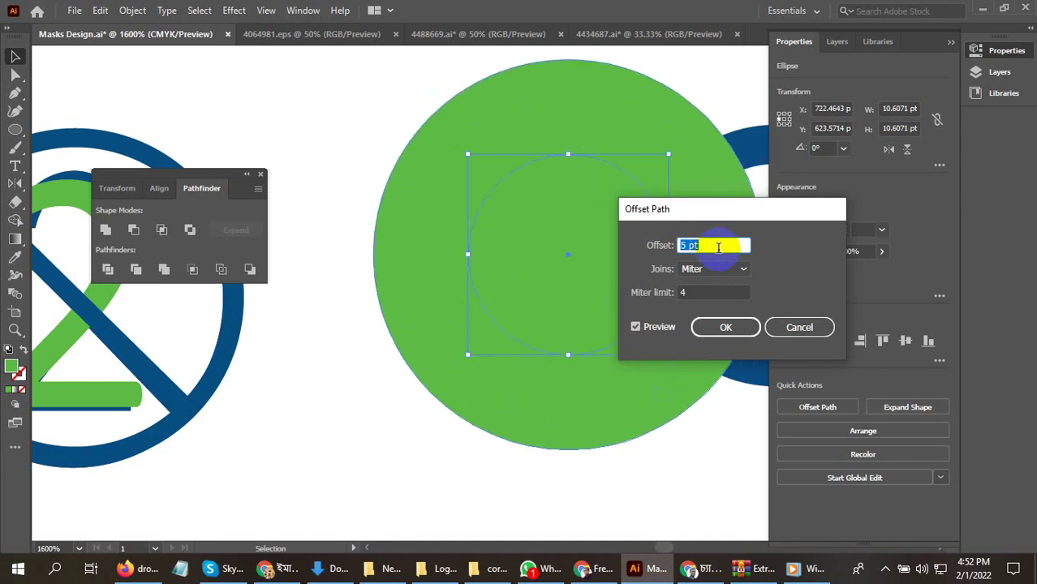
key("Down")
key("Down")
key("Down")
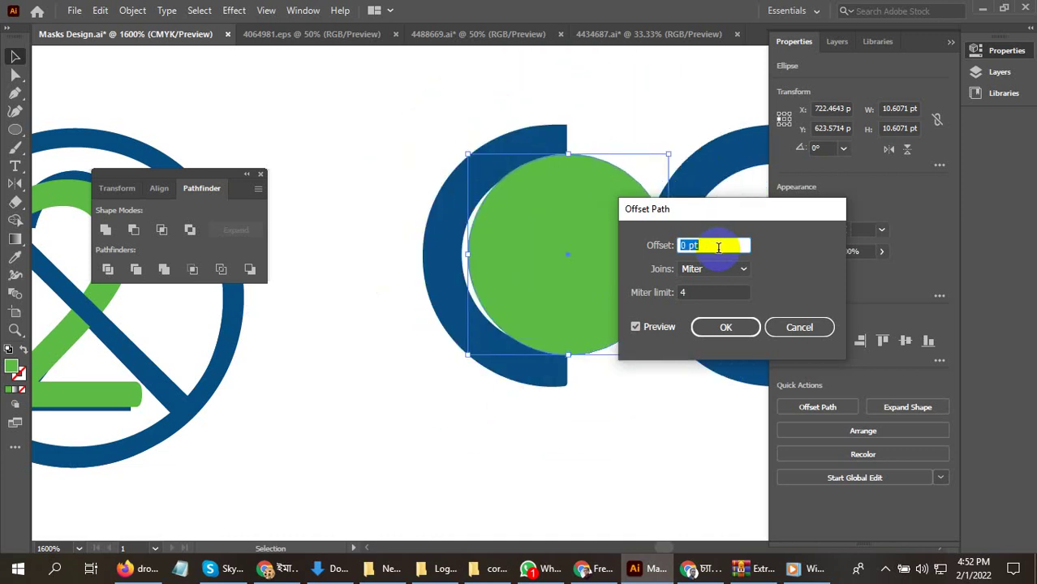
key("Up")
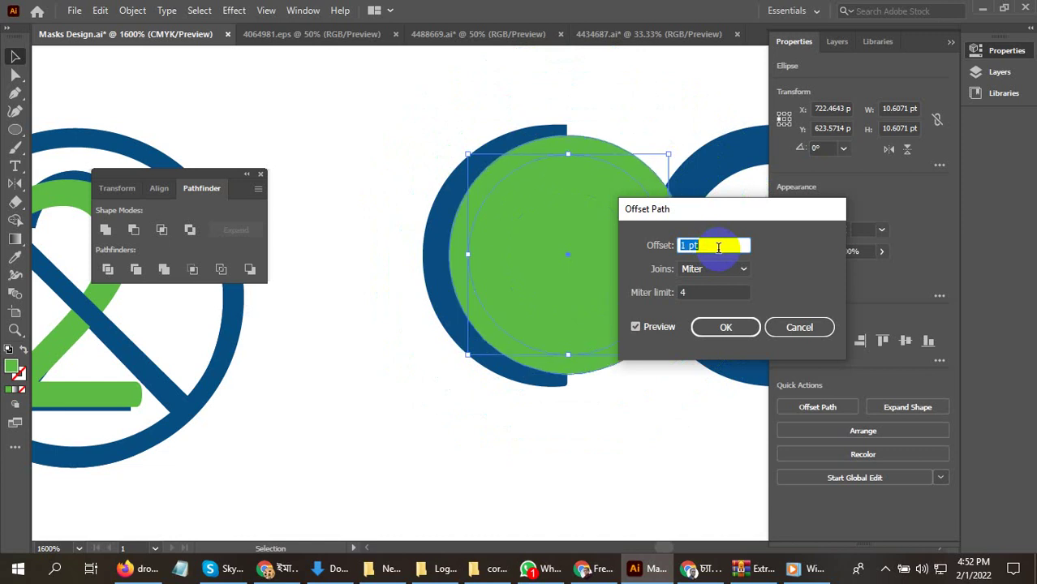
key("Up")
left_click(724, 326)
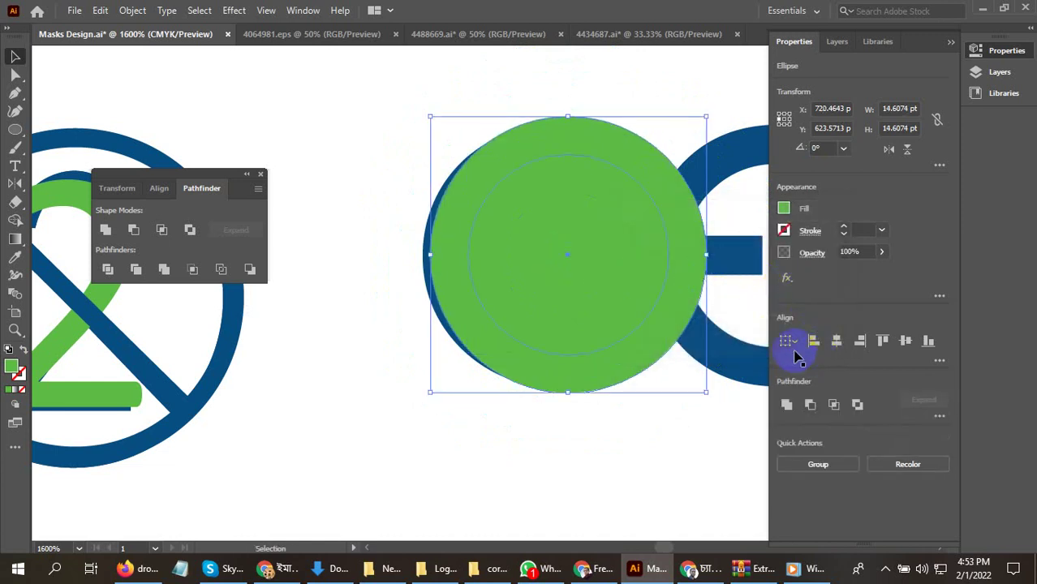
- Divide the two concentric green circles with Pathfinder, ungroup the pieces and select the inner circle
right_click(556, 200)
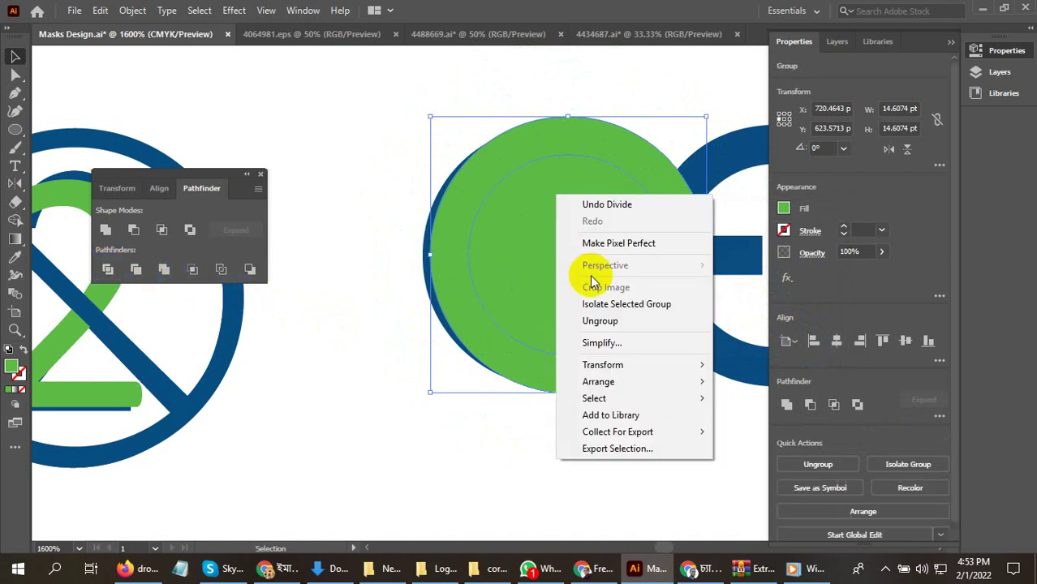
left_click(602, 321)
left_click(374, 331)
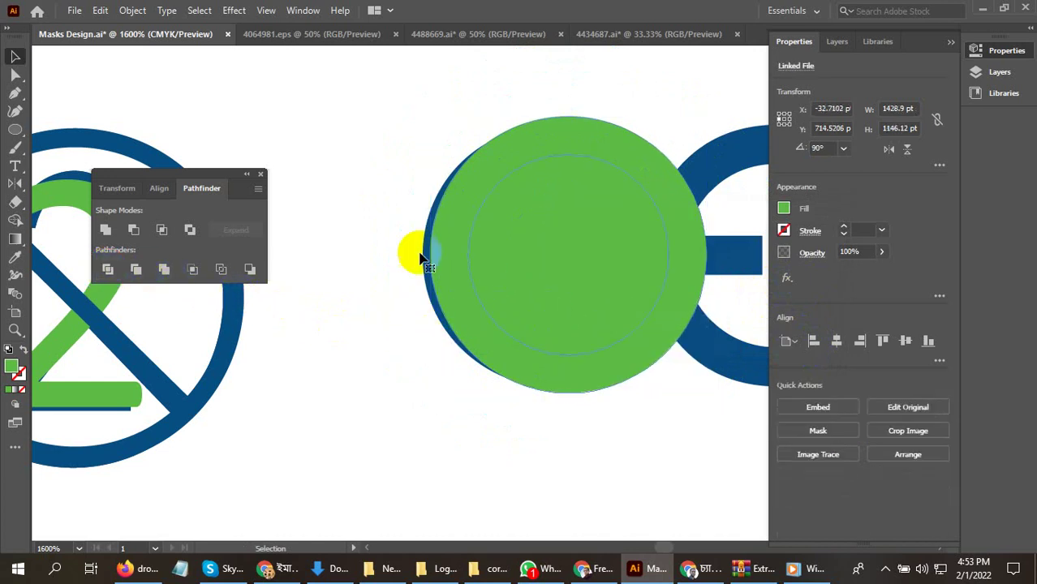
left_click(527, 215)
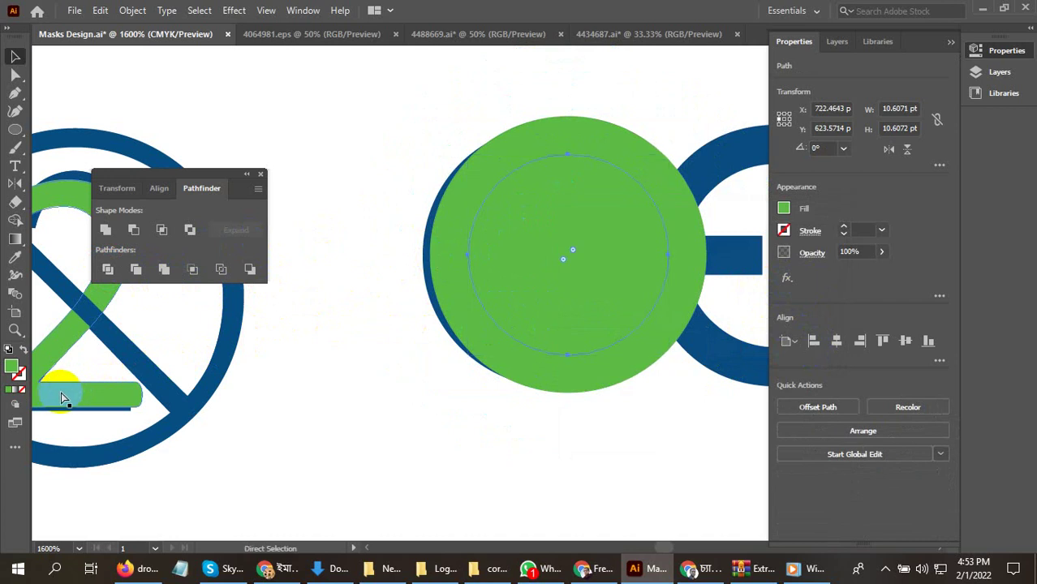
- Show the rulers, place a vertical guide through the circles' center, divide the circles along it and ungroup the pieces
key("ctrl+r")
key("v")
left_click_drag(38, 348, 568, 159)
left_click(107, 269)
right_click(497, 252)
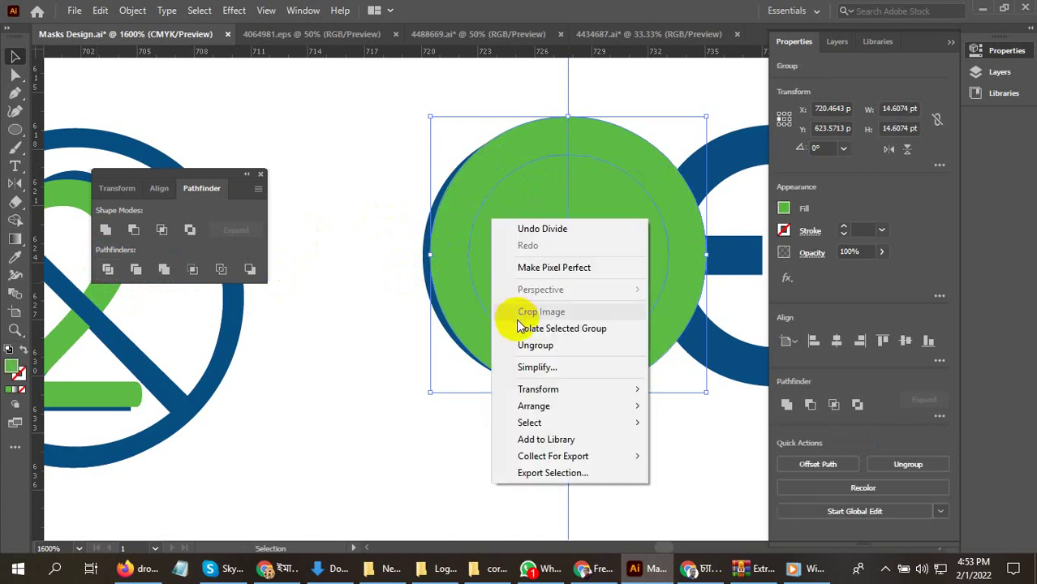
left_click(539, 345)
- Delete both inner half-circles and the right half of the green ring to form the letter C
left_click(652, 230)
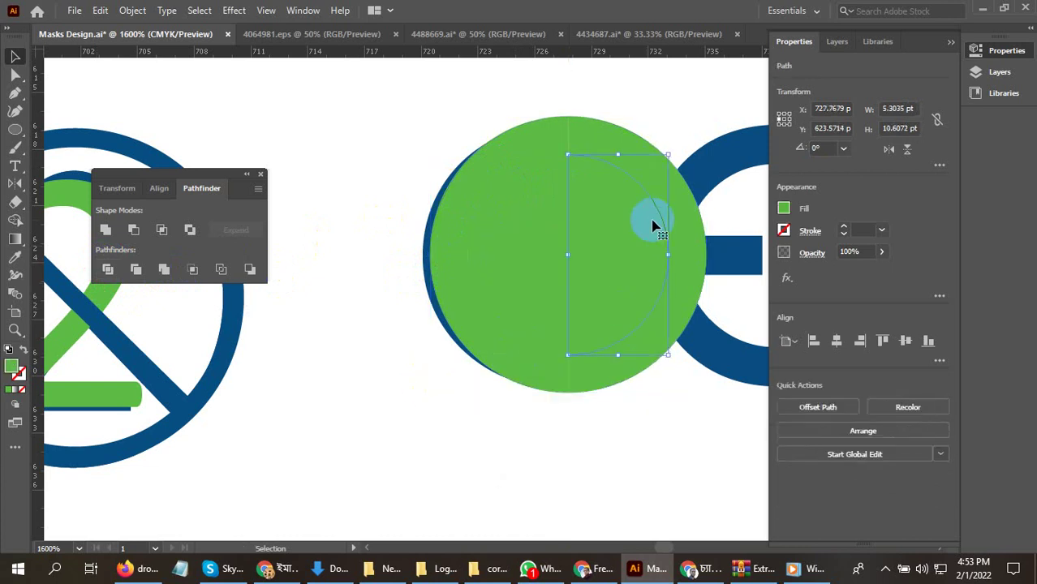
key("Delete")
left_click(544, 255)
key("Delete")
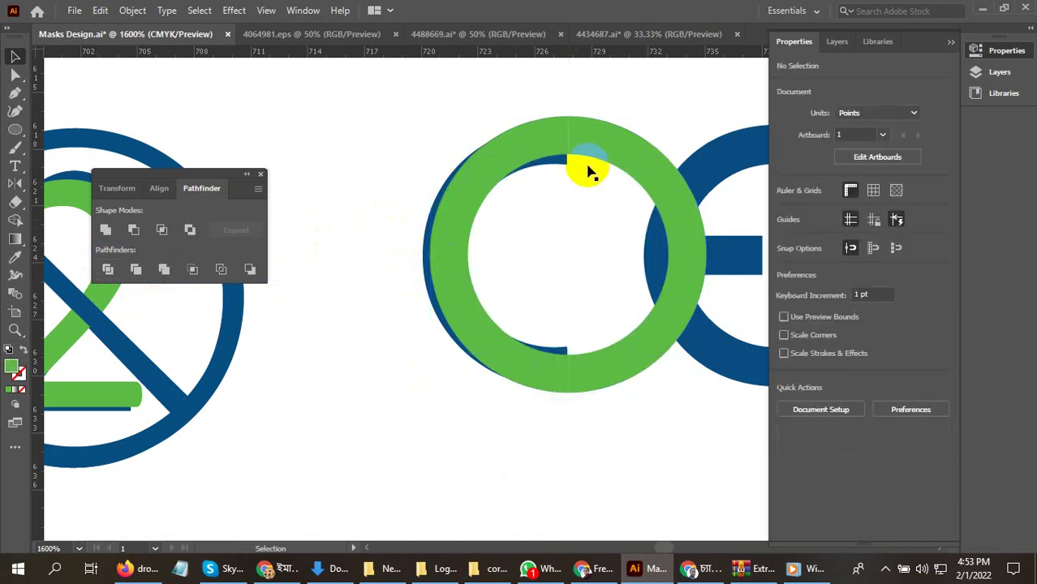
left_click(600, 159)
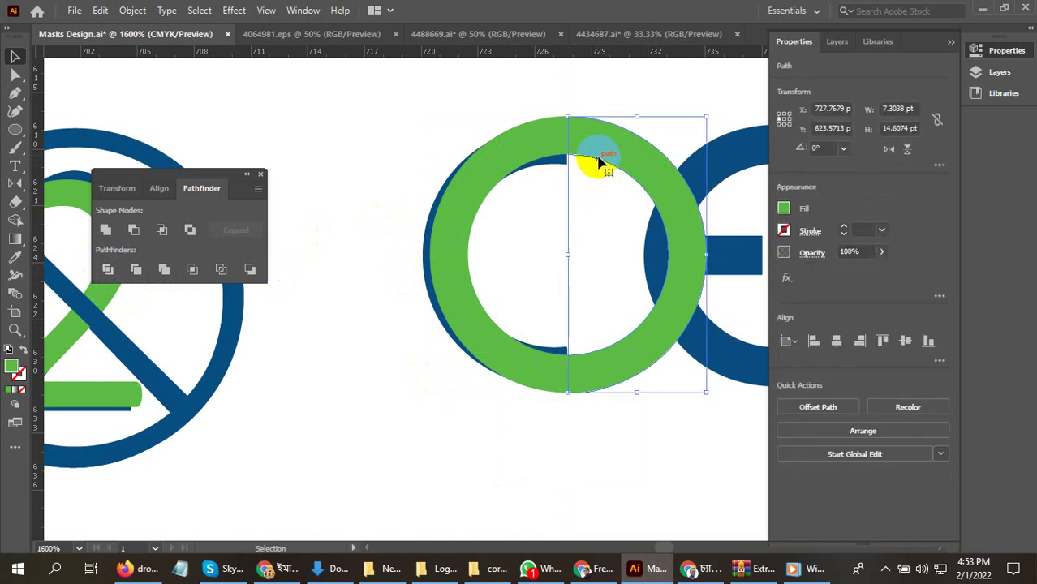
key("Delete")
- Align the green C with the outer edge of the reference C and place a copy over the reference E
left_click_drag(445, 262, 439, 261)
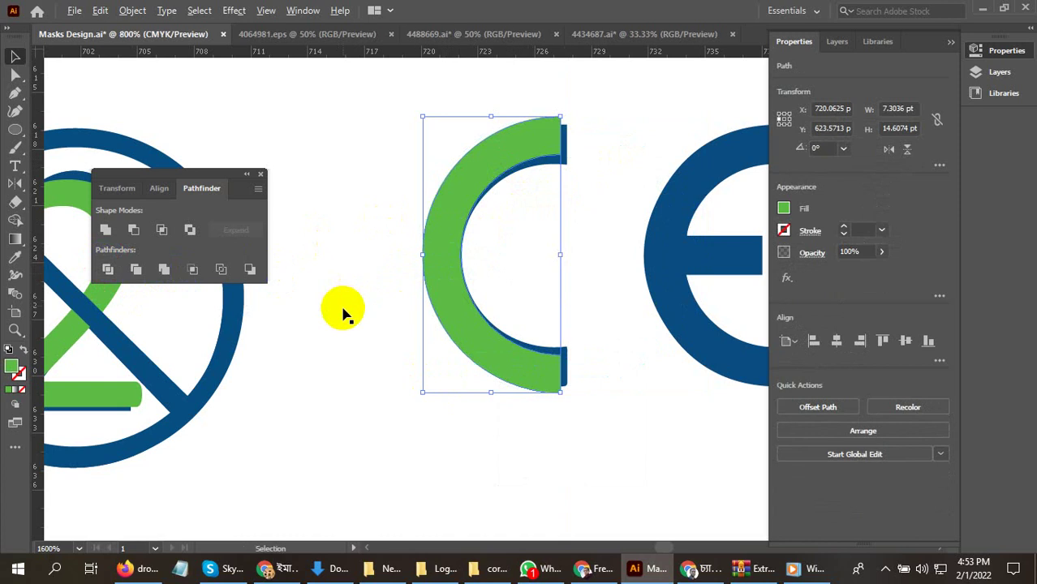
scroll(344, 312, "down", 3)
scroll(366, 292, "up", 1)
left_click_drag(362, 302, 463, 292)
scroll(464, 290, "up", 2)
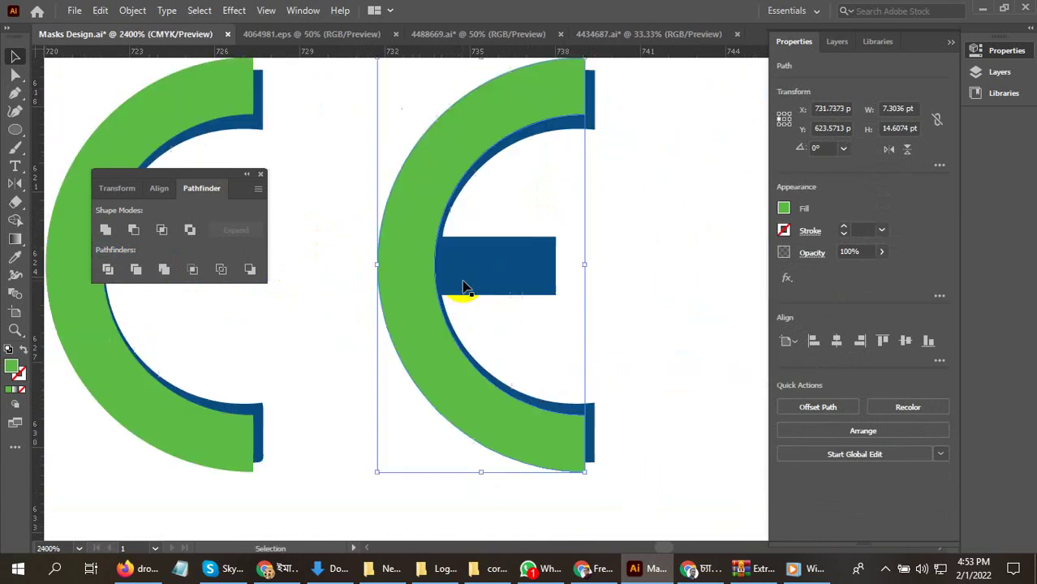
- Draw a green rectangle about 4.7 by 2.3 pt over the middle bar of the reference E
left_click_drag(14, 130, 41, 132)
left_click_drag(422, 235, 556, 297)
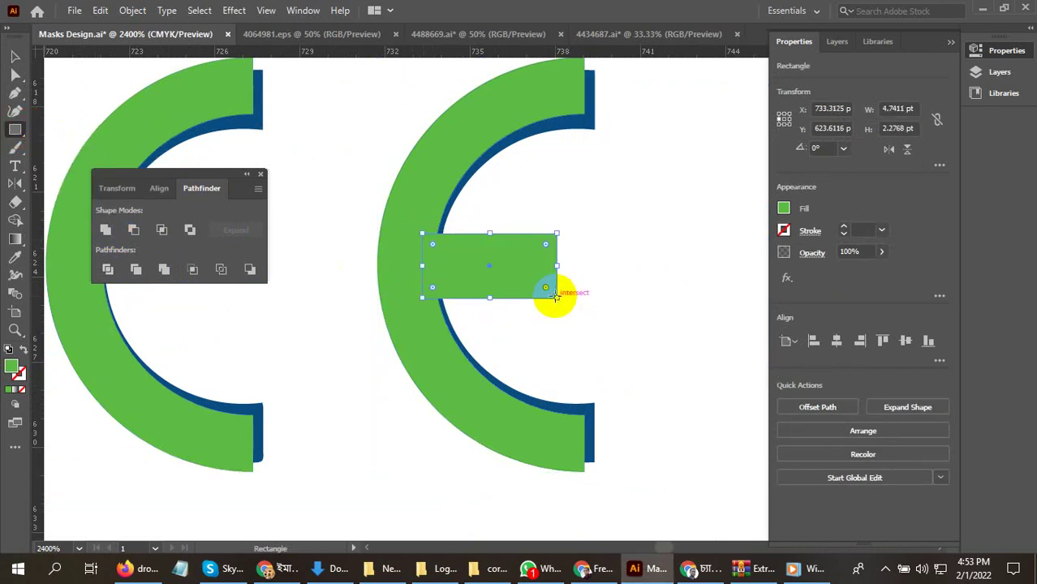
left_click(18, 59)
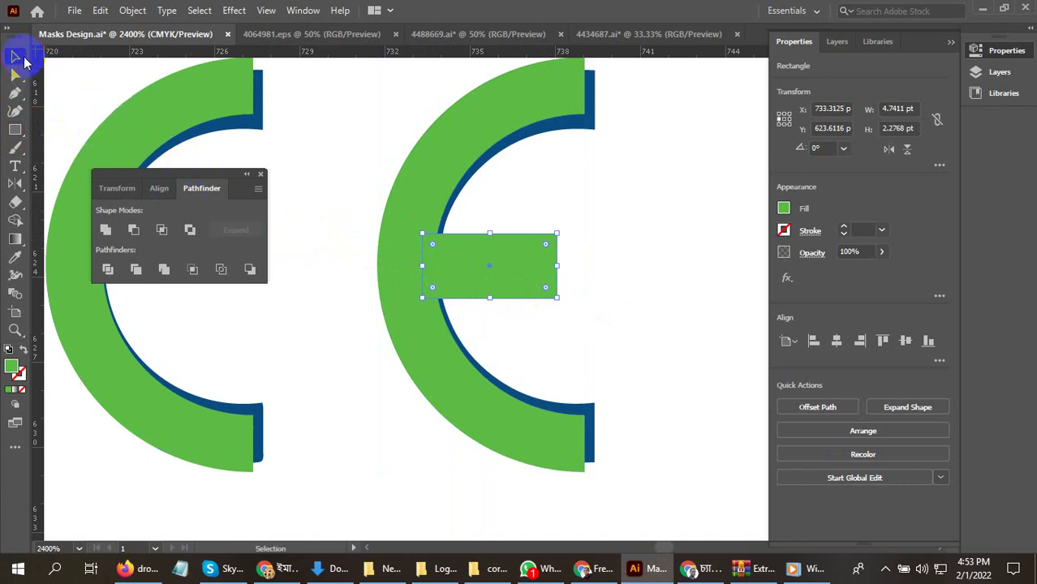
- Trace the left wall and three-peaked sawtooth roof of the reference factory symbol with the Pen tool
scroll(140, 316, "down", 5)
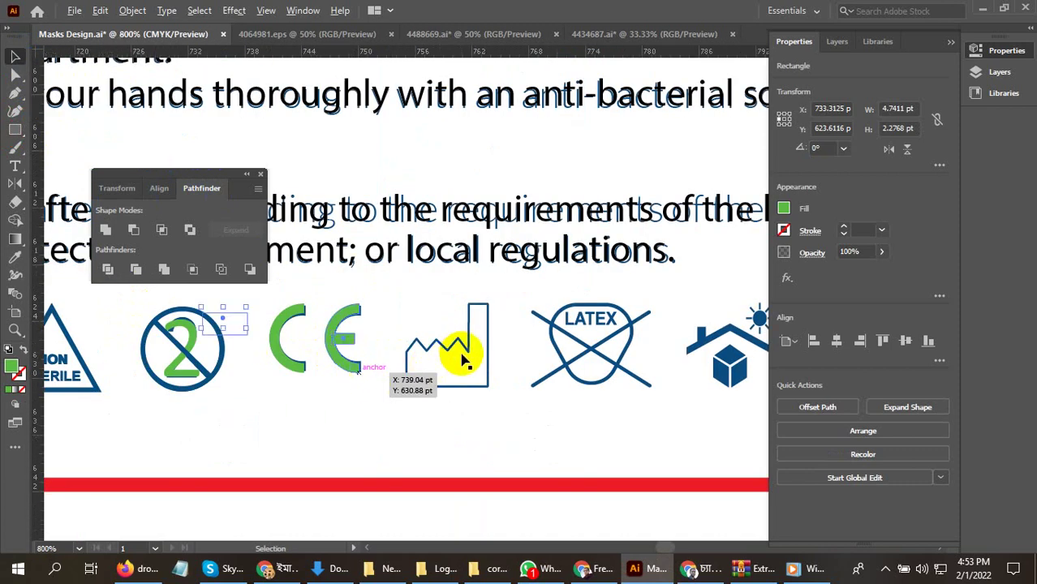
scroll(463, 358, "up", 2)
left_click(15, 91)
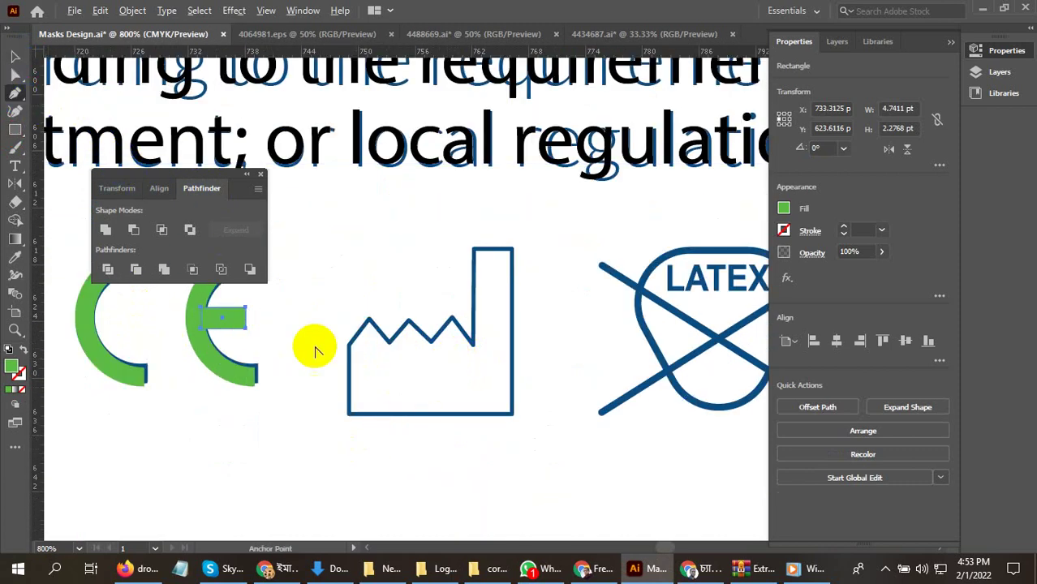
key("ctrl+plus")
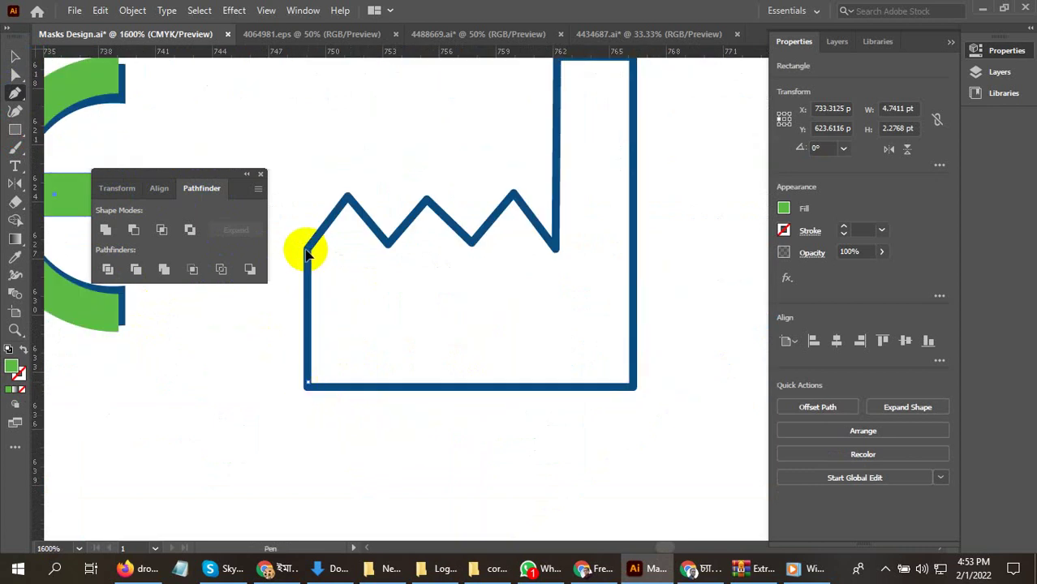
left_click(346, 196)
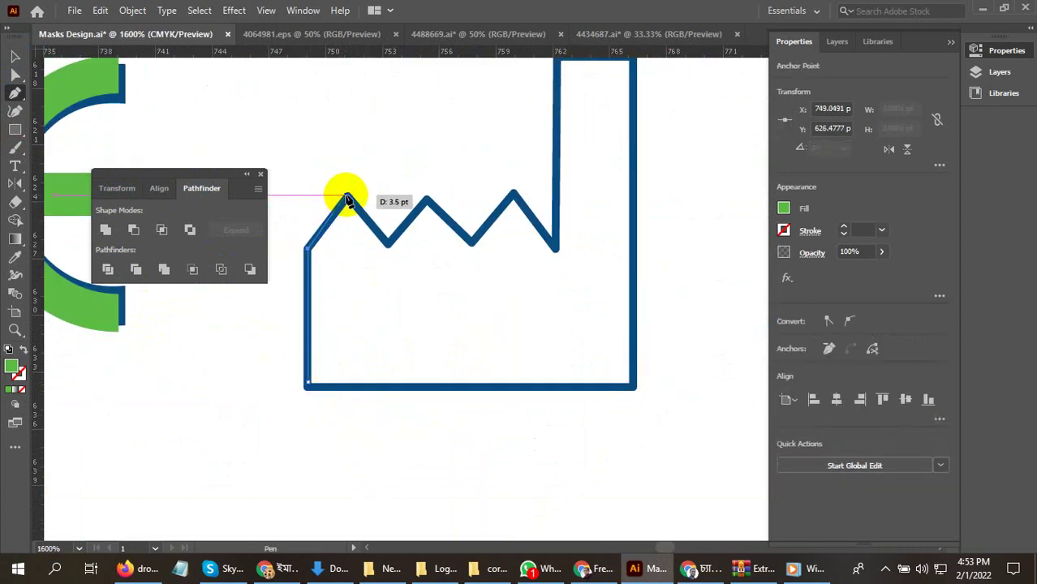
left_click(387, 242)
left_click(423, 198)
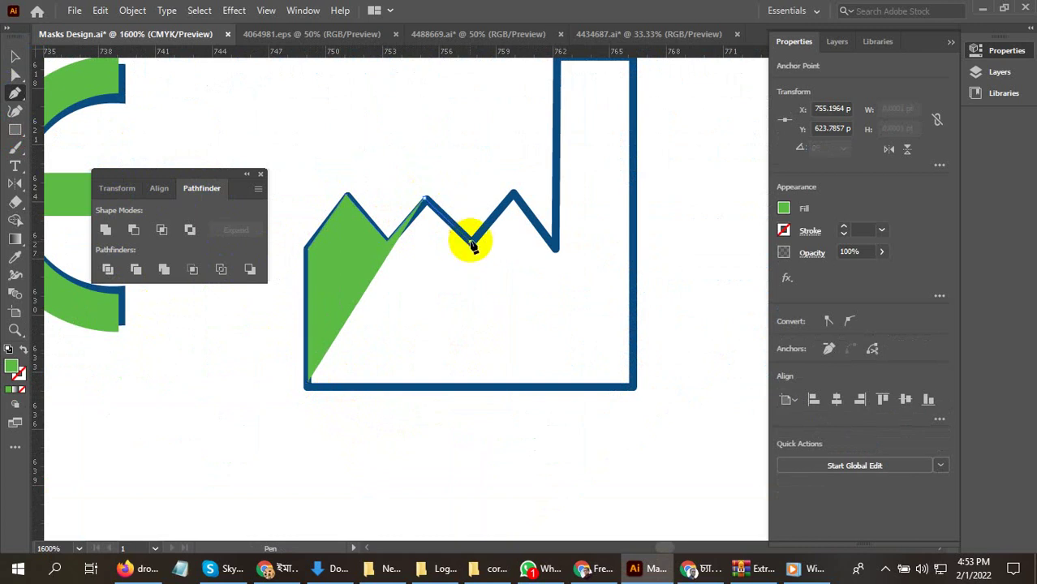
left_click(470, 242)
left_click(512, 192)
left_click(552, 250)
- Trace the factory's chimney and base to close the path, and swap its green fill for a 1 pt stroke
scroll(555, 378, "up", 5)
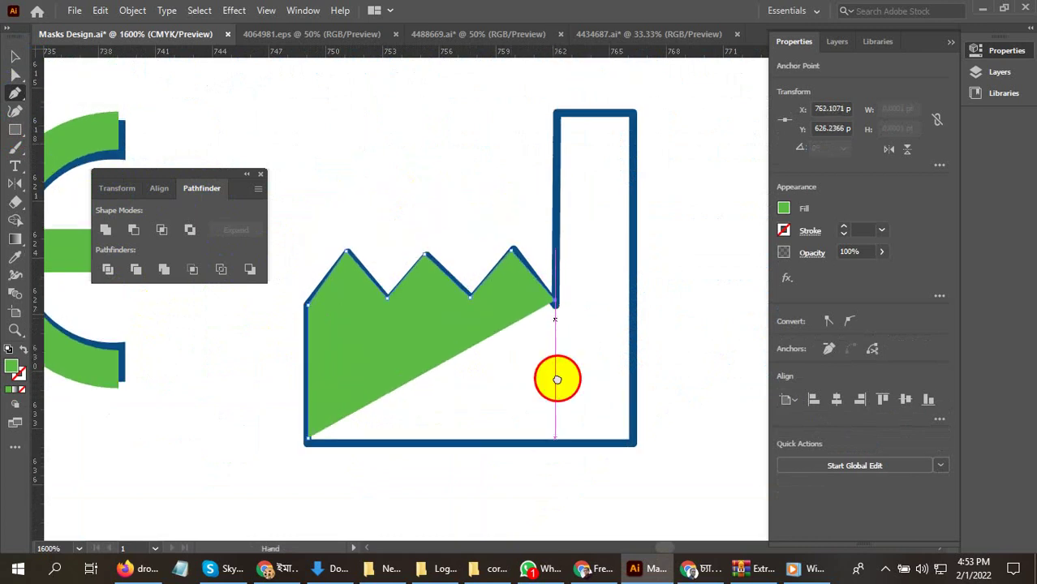
left_click(548, 235)
left_click(626, 236)
left_click_drag(617, 265, 609, 63)
left_click(618, 365)
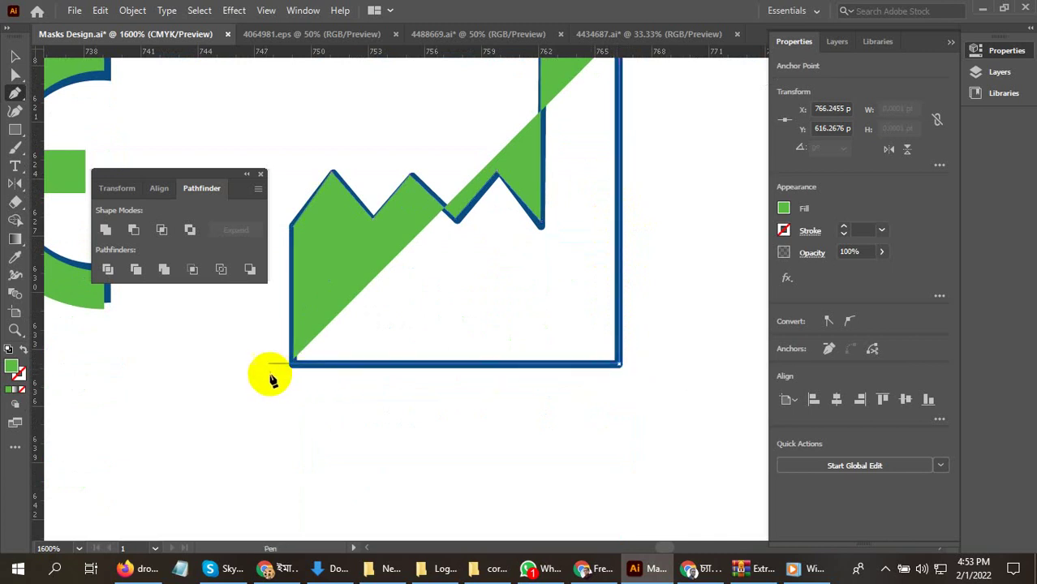
left_click(295, 365)
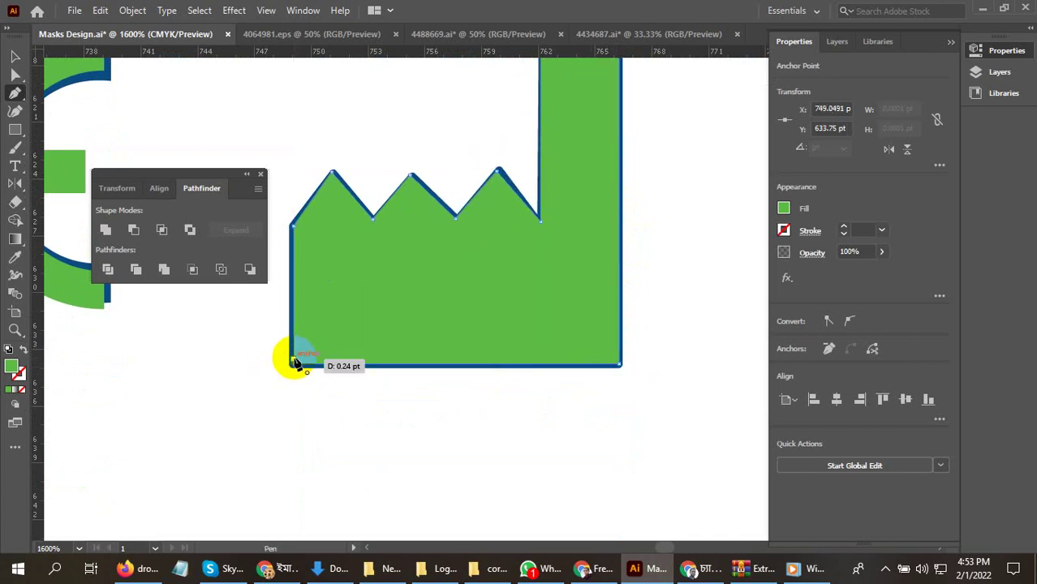
left_click(21, 349)
left_click(309, 102)
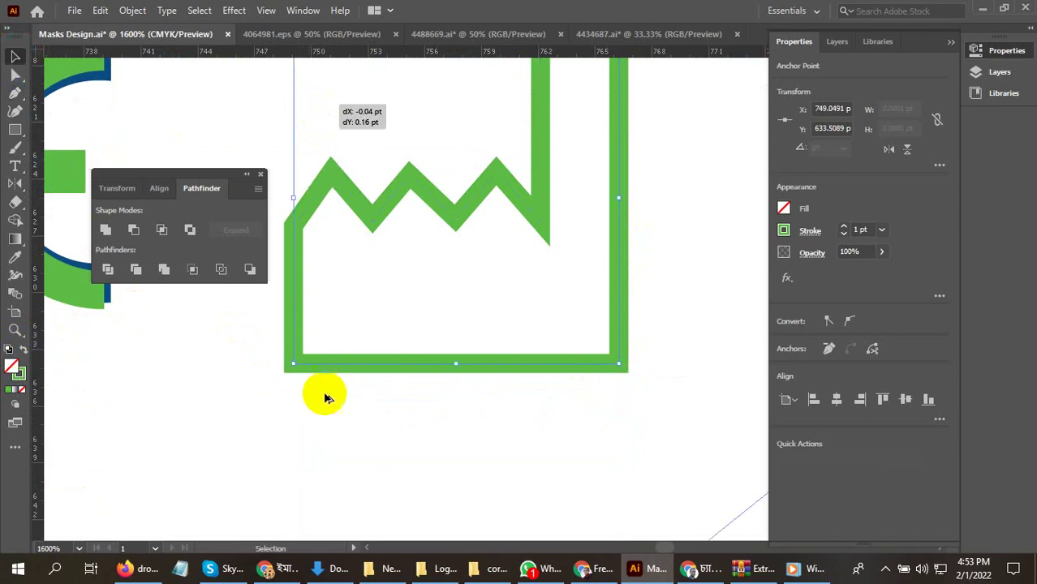
- Draw a 1 pt green line over the LATEX symbol's diagonal from lower left to upper right with the Pen tool
scroll(346, 462, "down", 3)
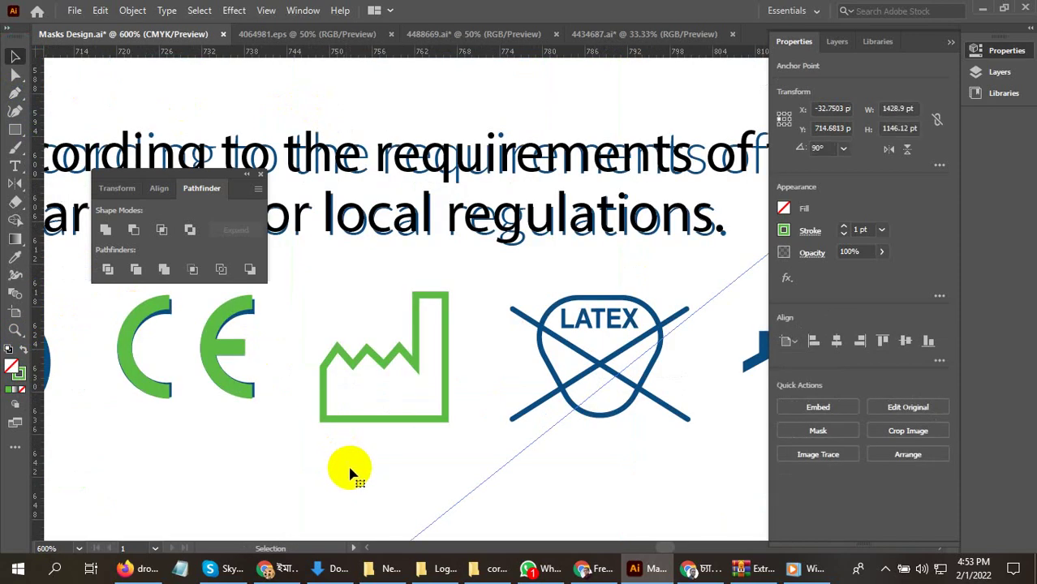
scroll(348, 473, "down", 2)
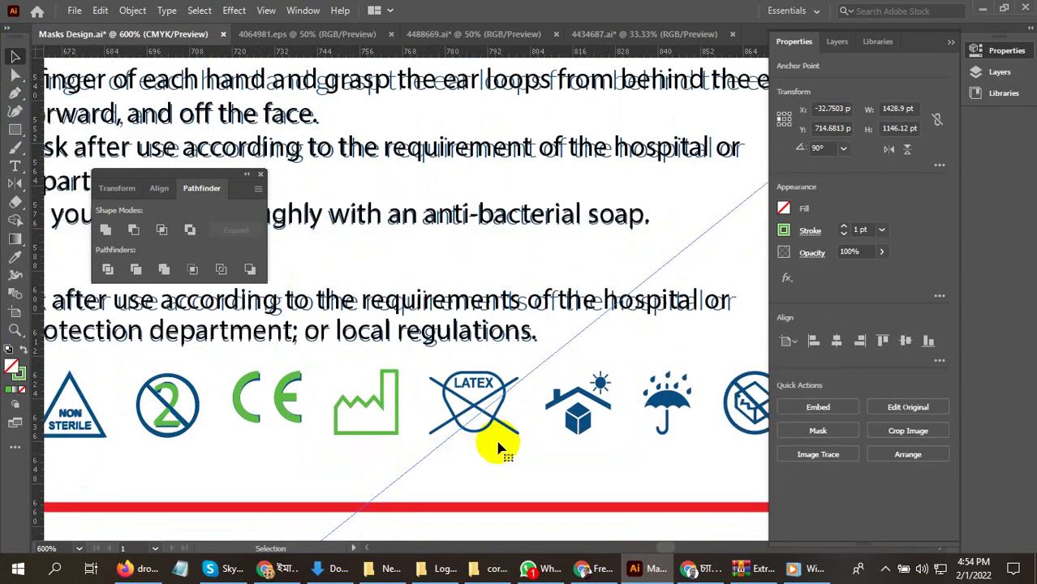
scroll(498, 449, "up", 2)
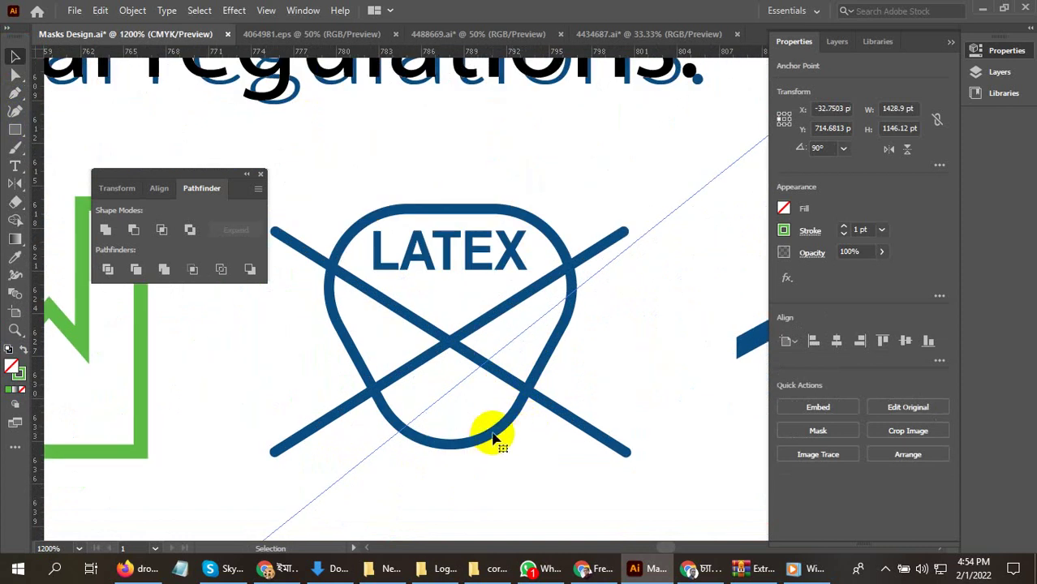
left_click(15, 91)
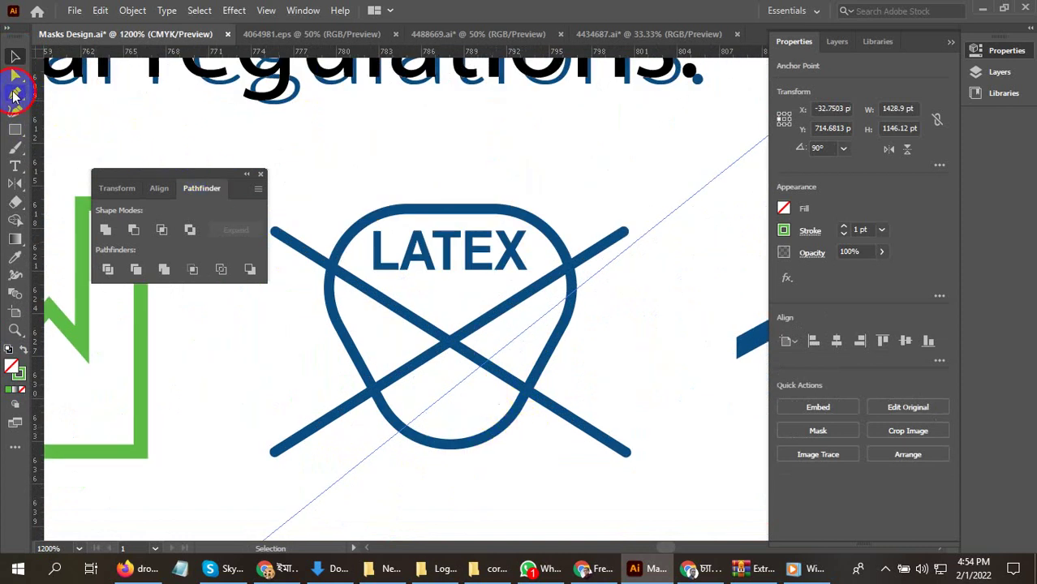
left_click(272, 452)
left_click(630, 235)
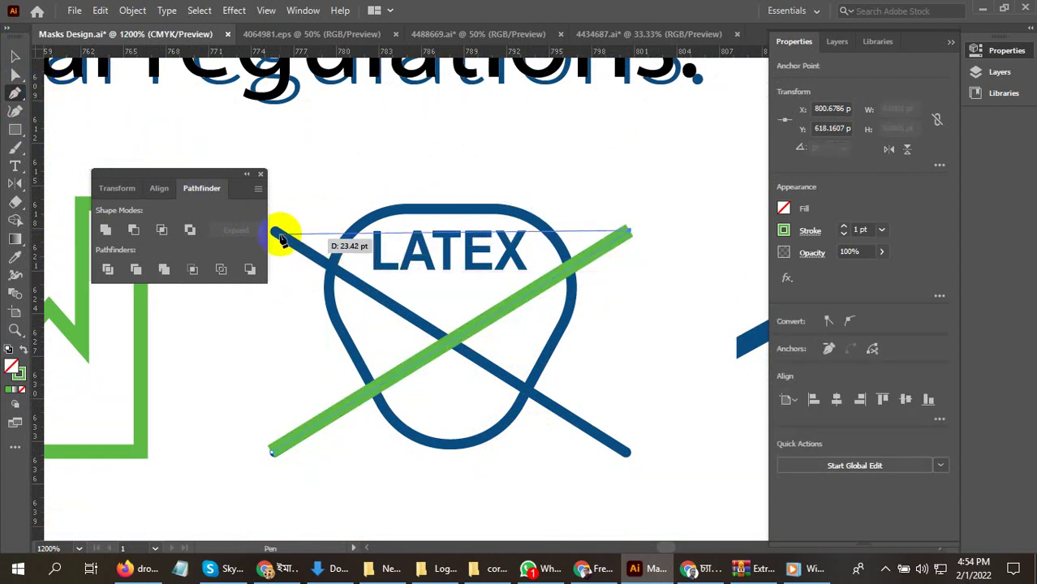
- Draw a 1 pt green line over the LATEX symbol's other diagonal, from upper left to lower right, with the Pen tool
left_click(15, 55)
left_click(339, 177)
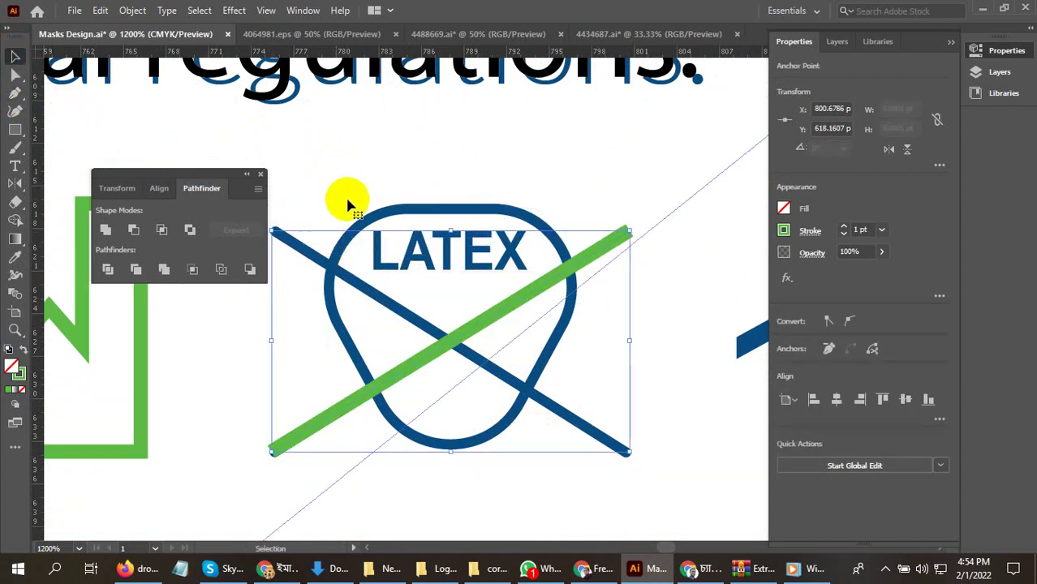
left_click(15, 93)
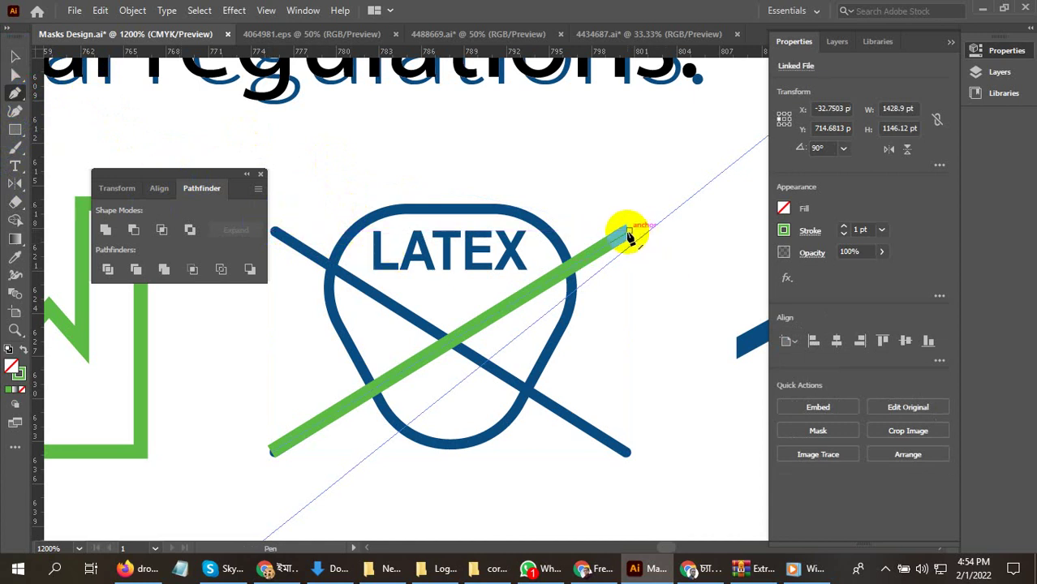
left_click(274, 233)
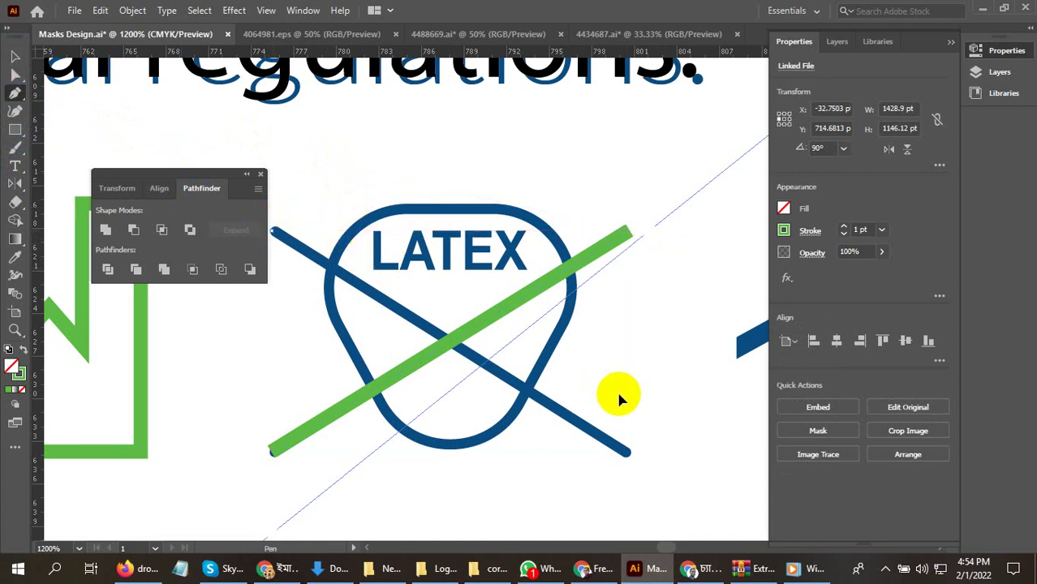
left_click(630, 456)
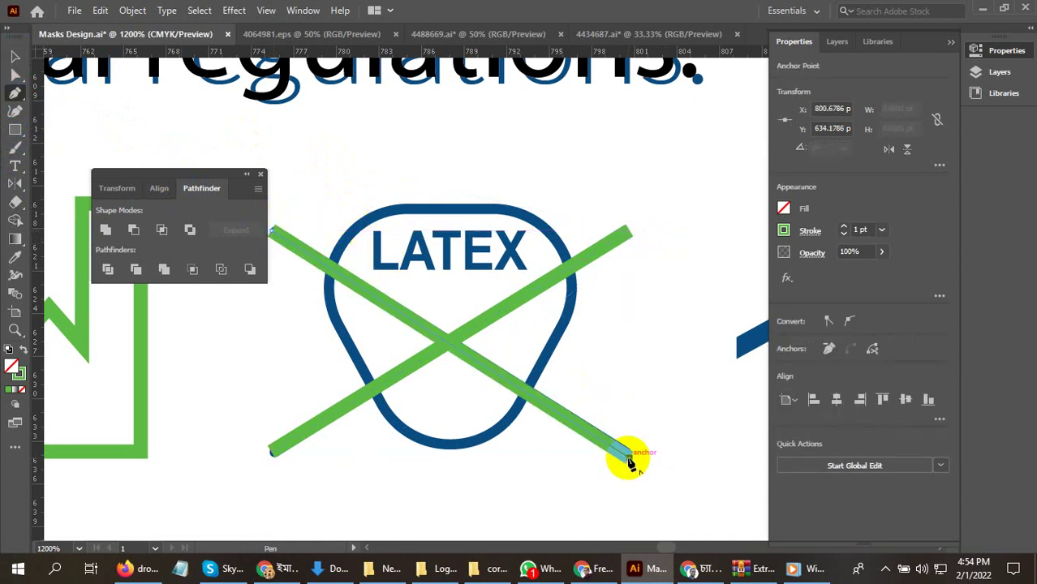
left_click(14, 76)
left_click(342, 399)
left_click(15, 57)
left_click(354, 201)
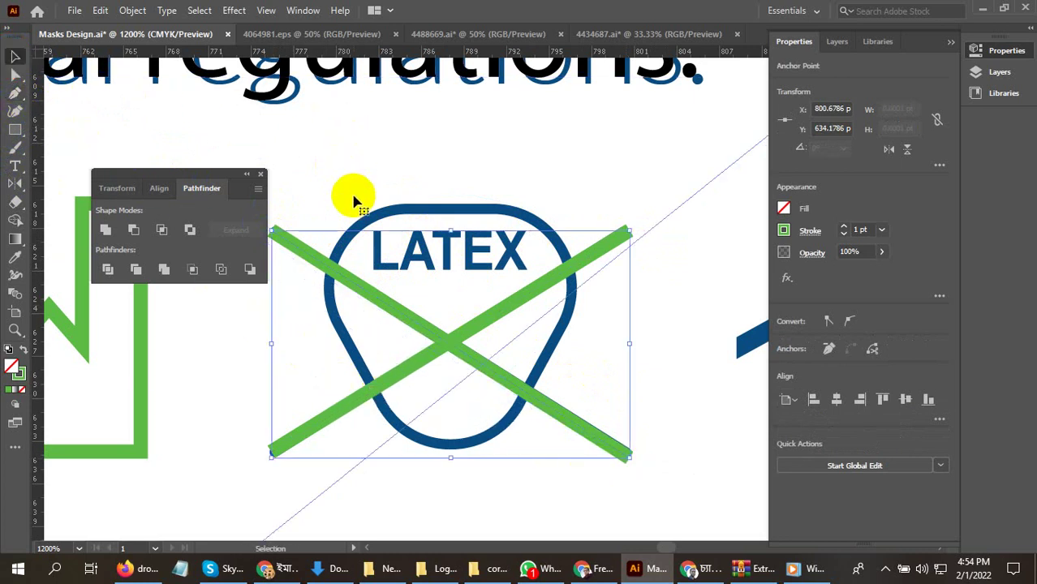
- Trace the left half of the LATEX symbol's rounded outline with the Pen tool, from the top edge's middle to the bottom centre
left_click(15, 92)
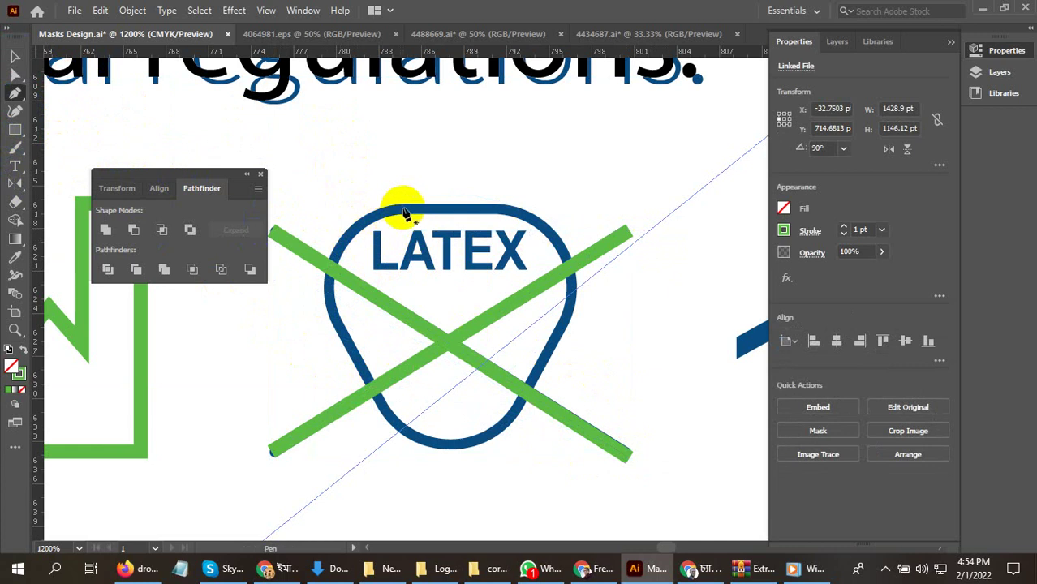
left_click(452, 209)
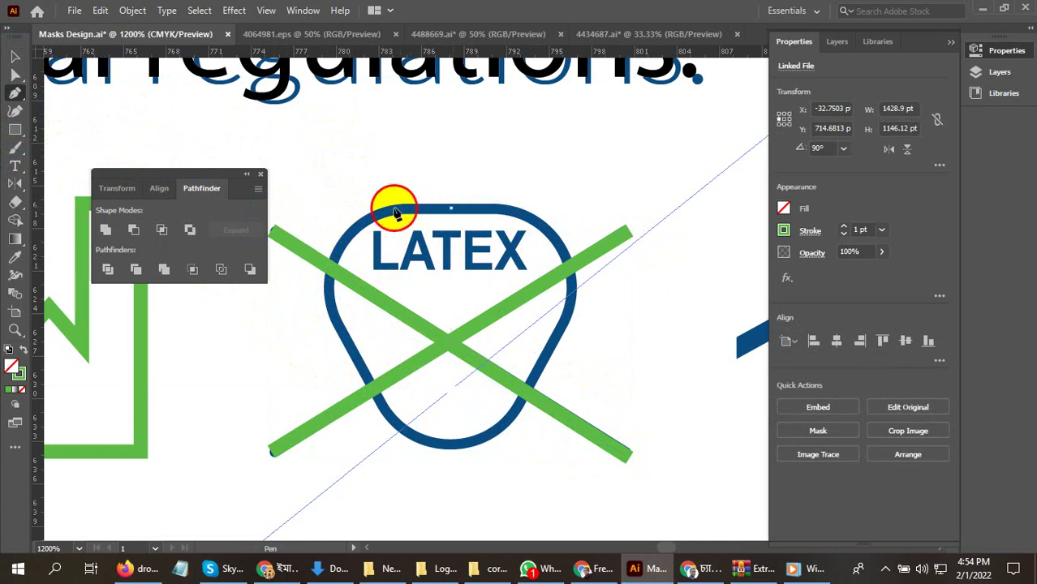
left_click(395, 209)
left_click_drag(337, 323, 368, 381)
left_click_drag(386, 418, 386, 417)
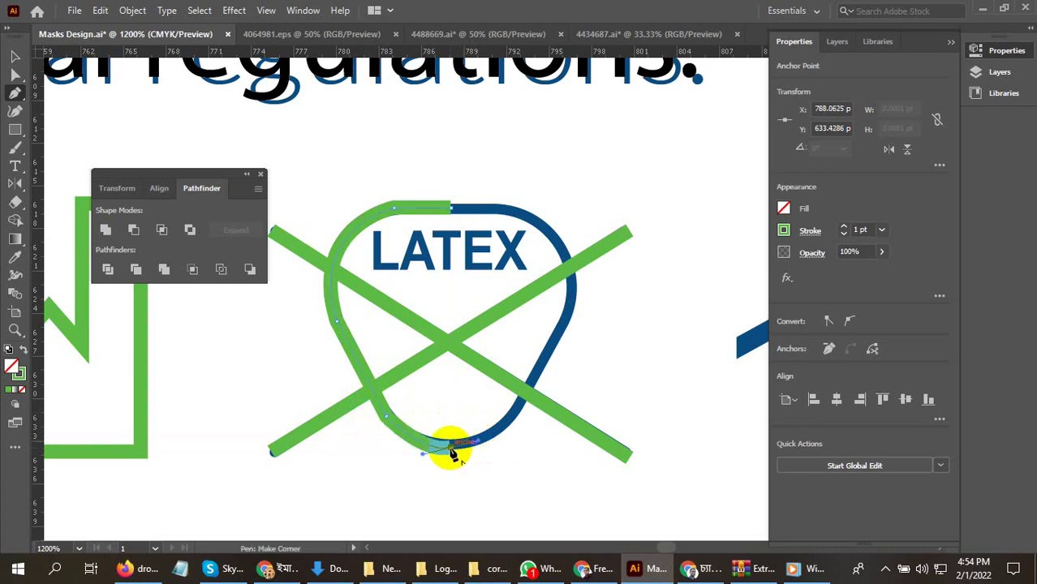
left_click(451, 449)
left_click(16, 58)
left_click(243, 115)
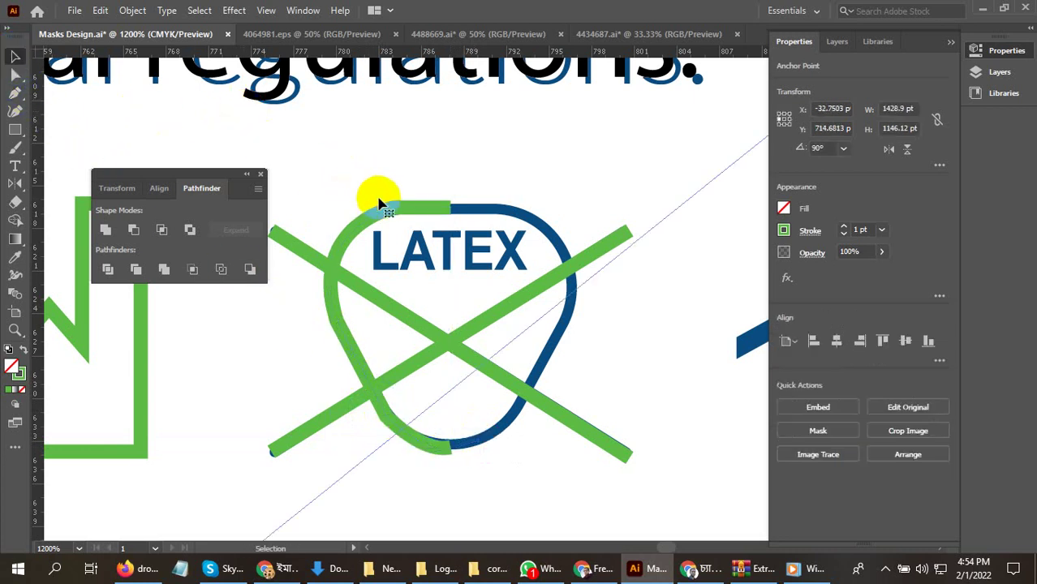
- Reflect a copy of the traced half outline across the vertical axis and place it over the symbol's right half
left_click(397, 209)
double_click(15, 183)
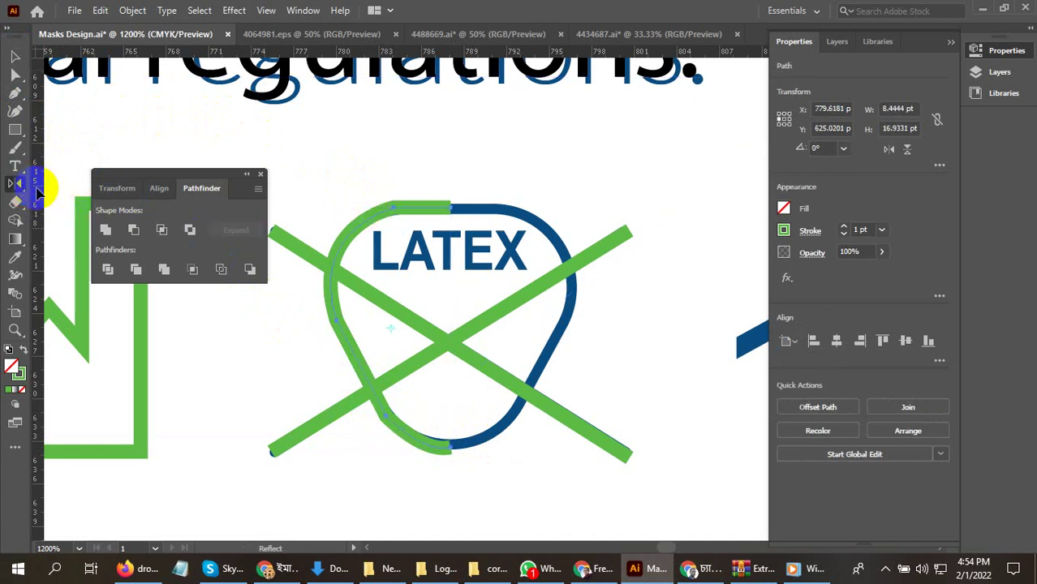
left_click(443, 382)
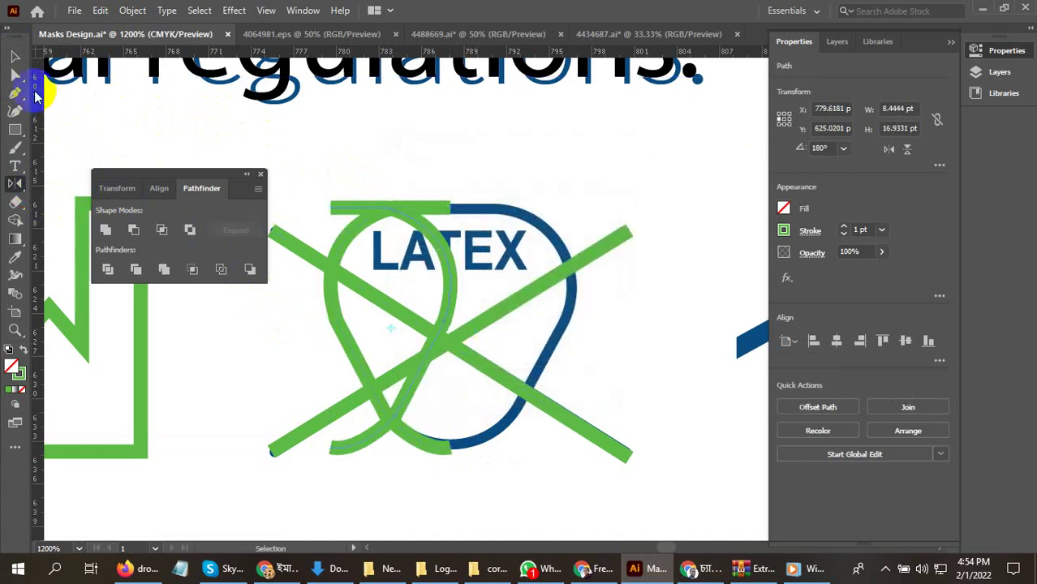
left_click(15, 56)
left_click(423, 244)
left_click_drag(430, 235, 548, 228)
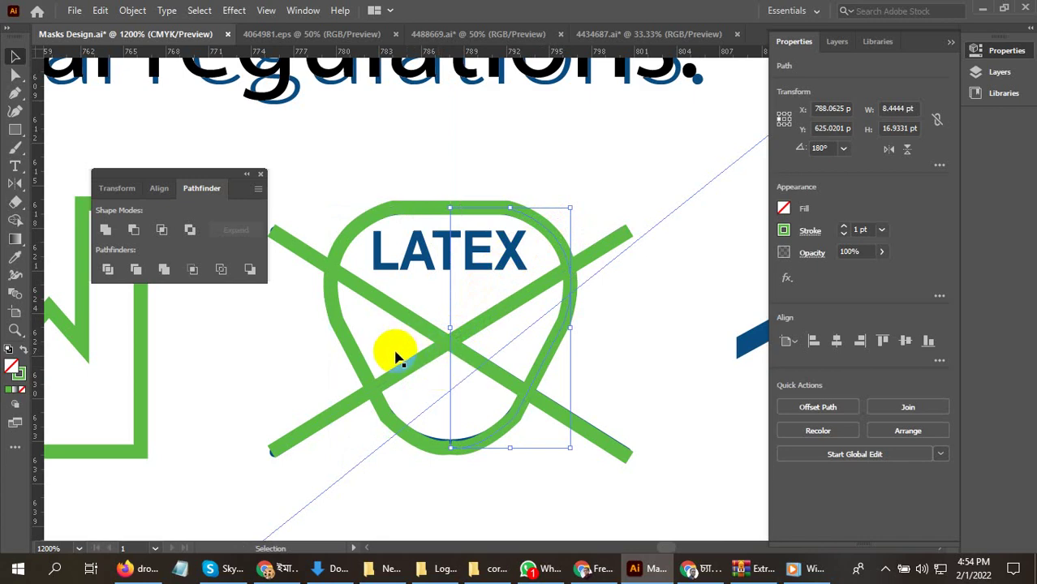
left_click(403, 173)
- Copy the NON label from the non-sterile triangle to above the crossed-out symbol and change its text to LATEX
scroll(535, 345, "down", 1)
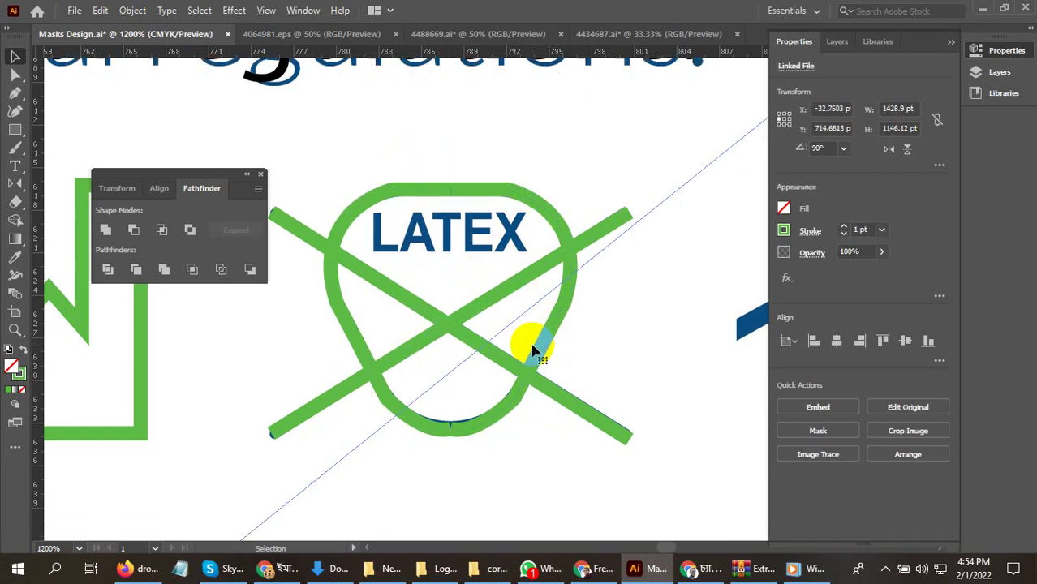
left_click_drag(469, 324, 518, 300)
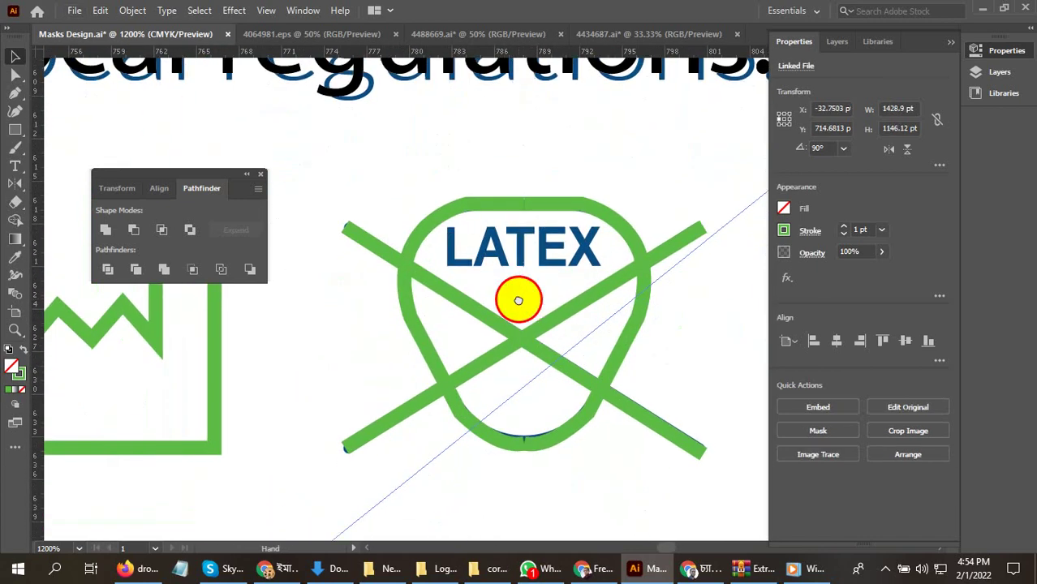
scroll(495, 394, "down", 1)
scroll(321, 373, "down", 1)
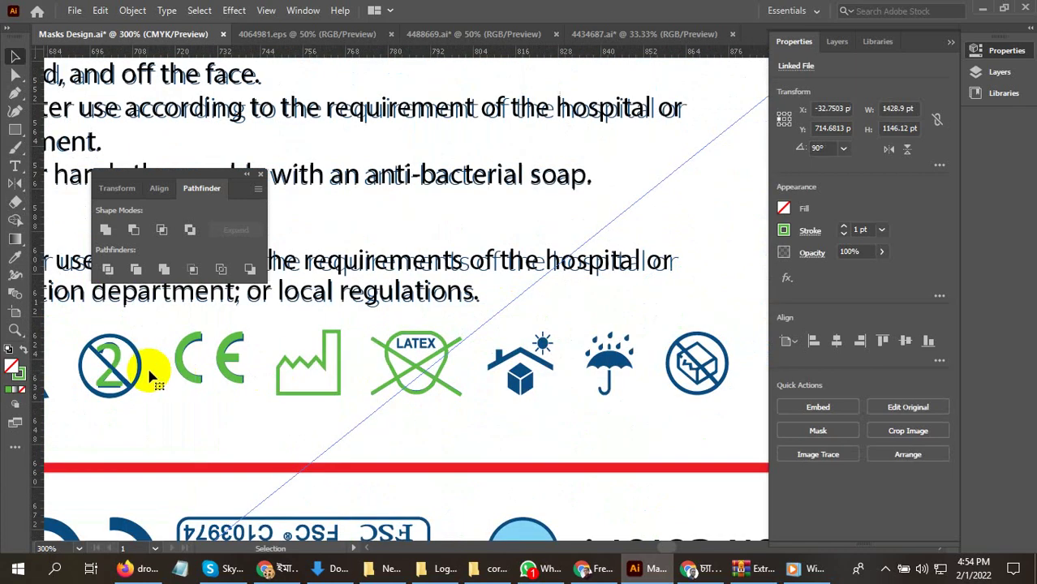
scroll(197, 385, "down", 1)
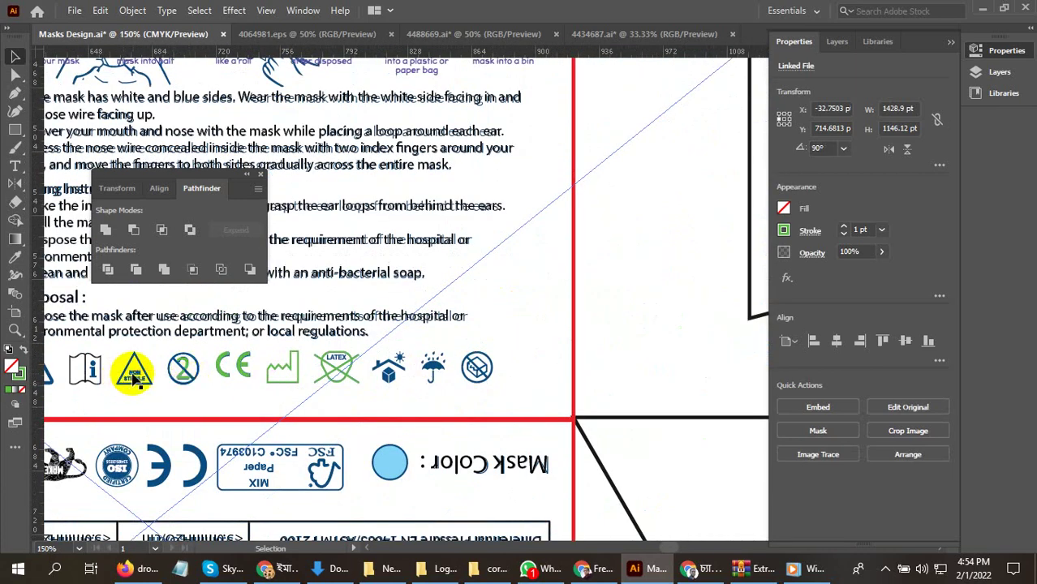
left_click(134, 374)
scroll(134, 373, "up", 1)
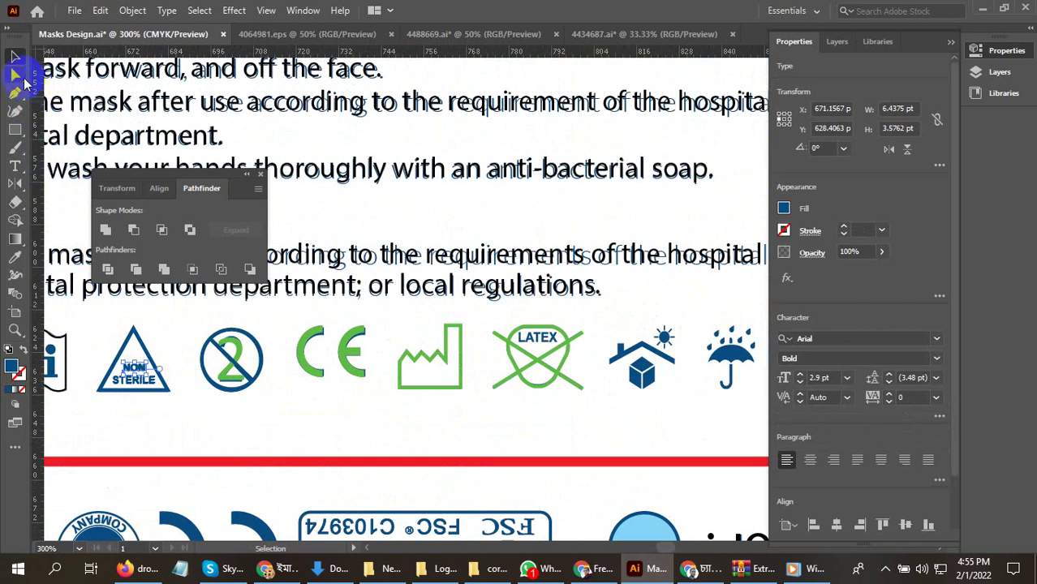
left_click_drag(140, 371, 545, 318)
scroll(546, 327, "up", 5)
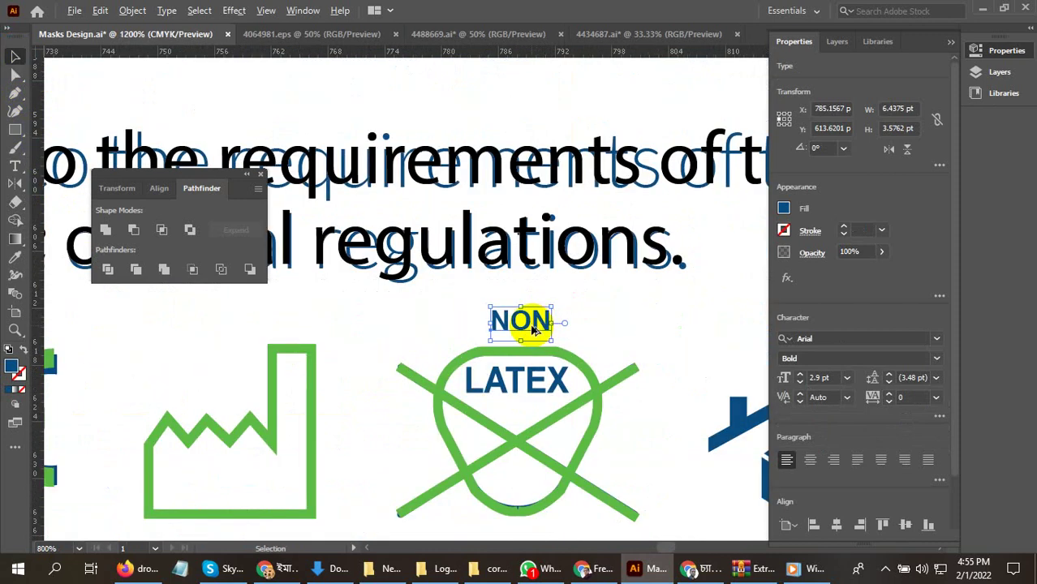
double_click(501, 312)
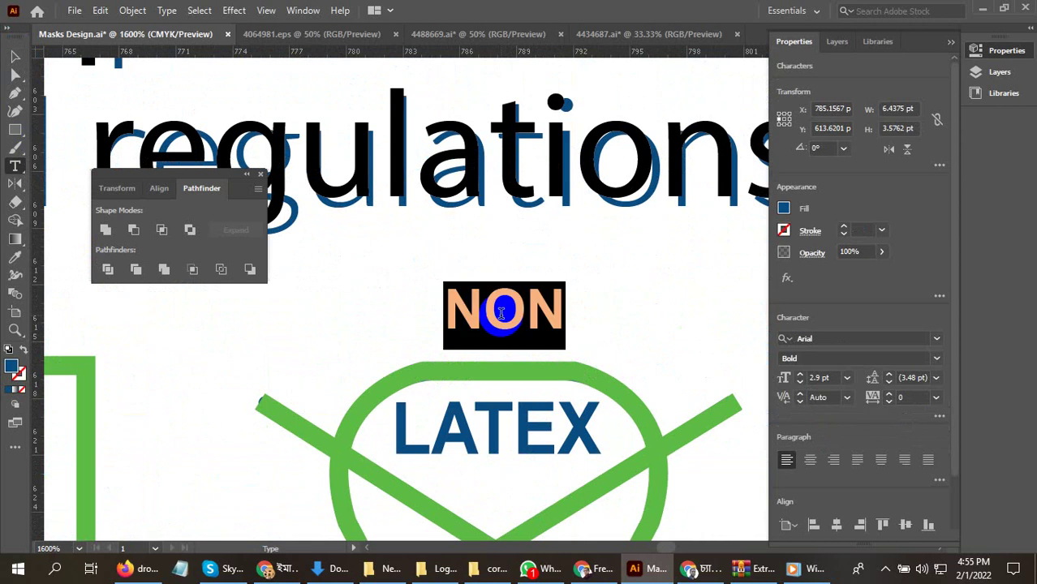
type("I")
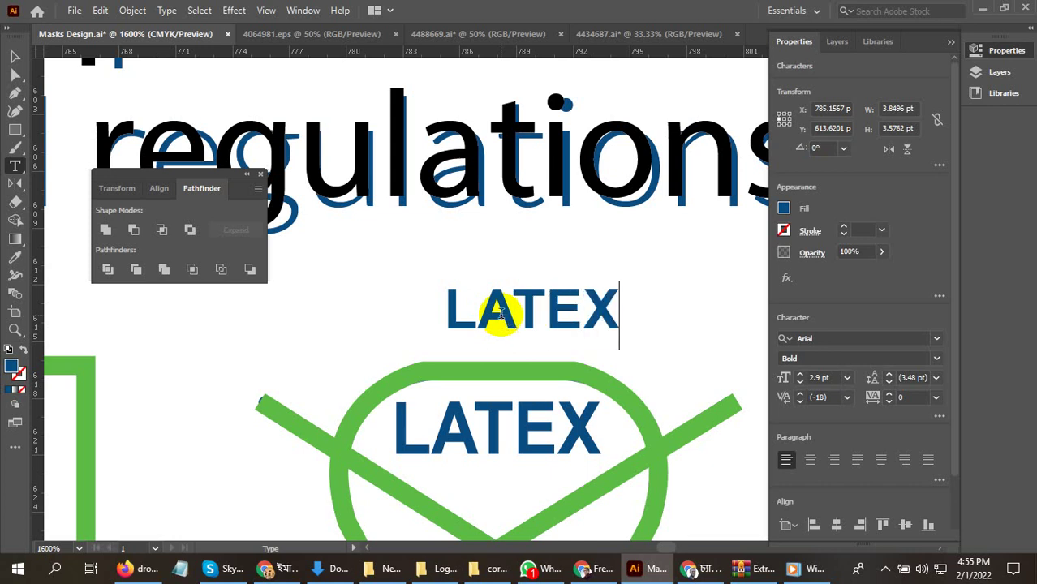
key("Escape")
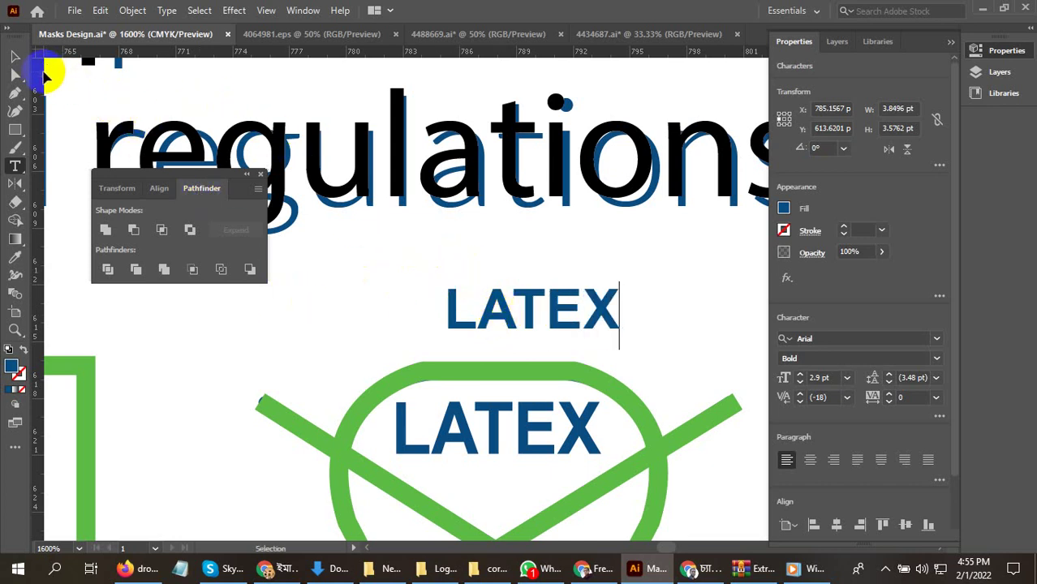
- Place the new LATEX text over the reference lettering and scale it to about 3.48 pt to match
left_click_drag(463, 307, 413, 429)
left_click_drag(568, 407, 603, 393)
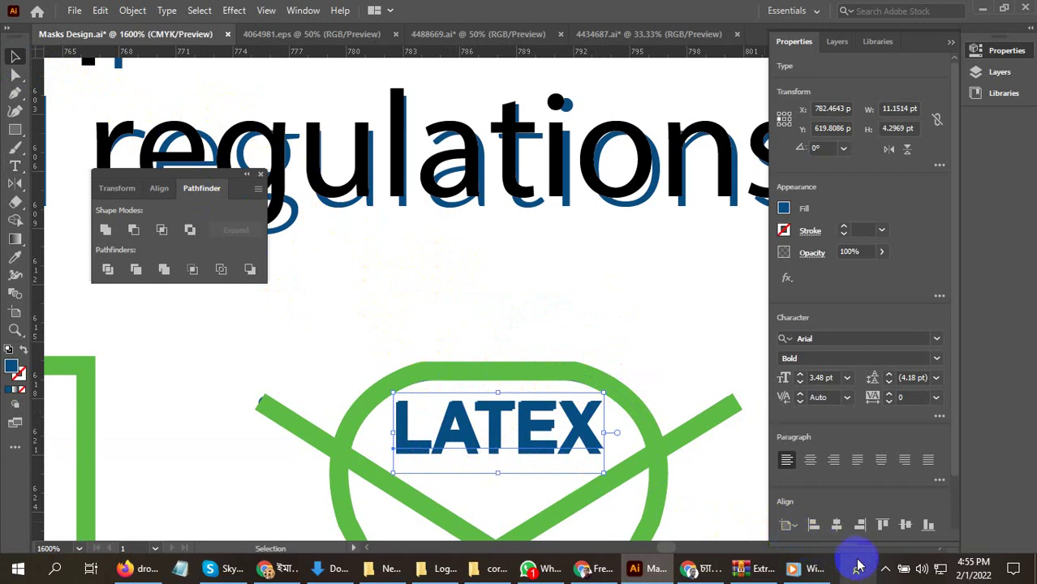
left_click(885, 567)
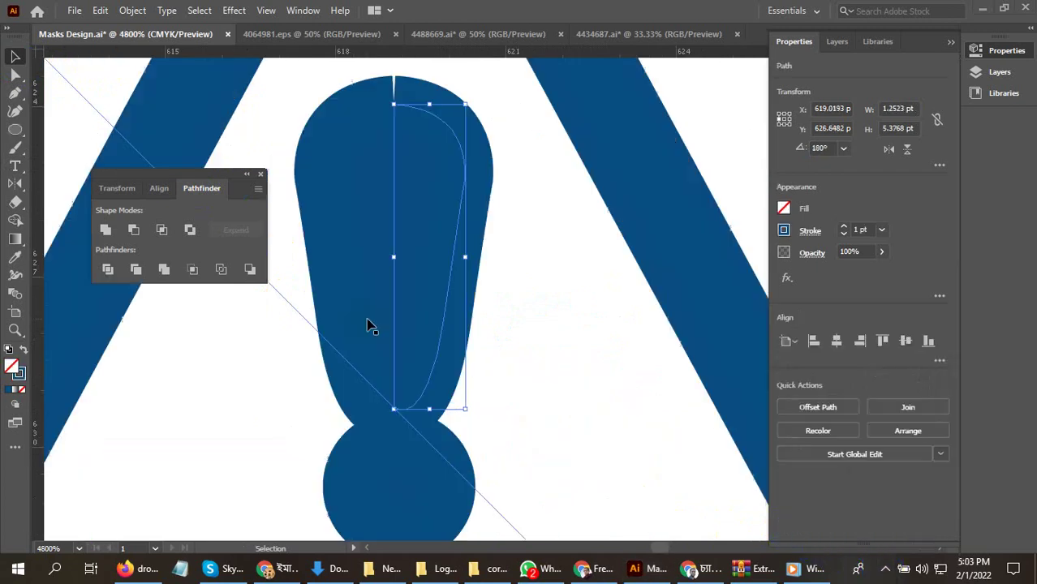
- Clear the linked reference artwork off the box layout so only the redrawn design remains
scroll(369, 325, "down", 6)
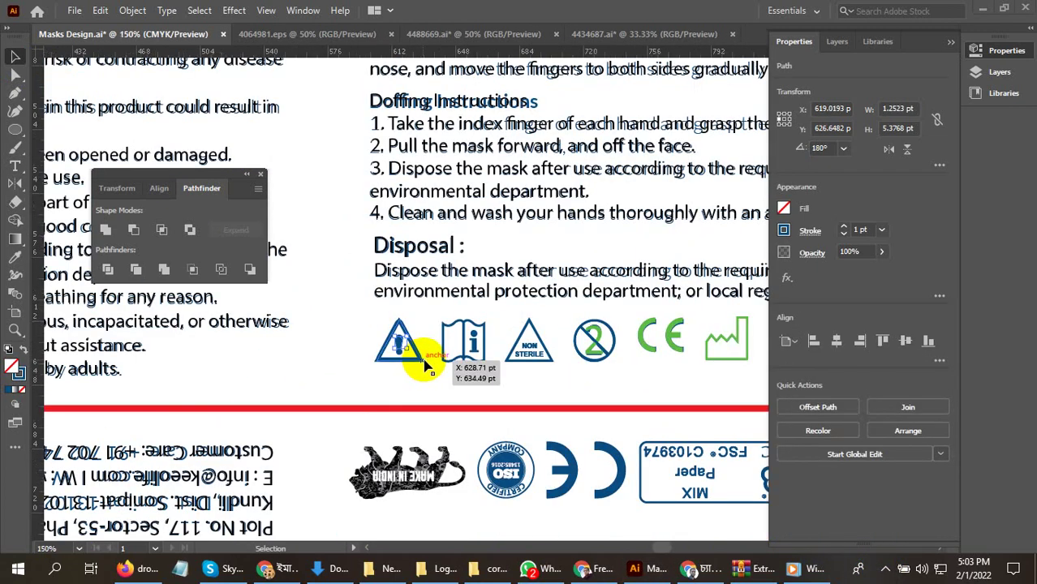
scroll(463, 440, "down", 3)
scroll(466, 436, "up", 3)
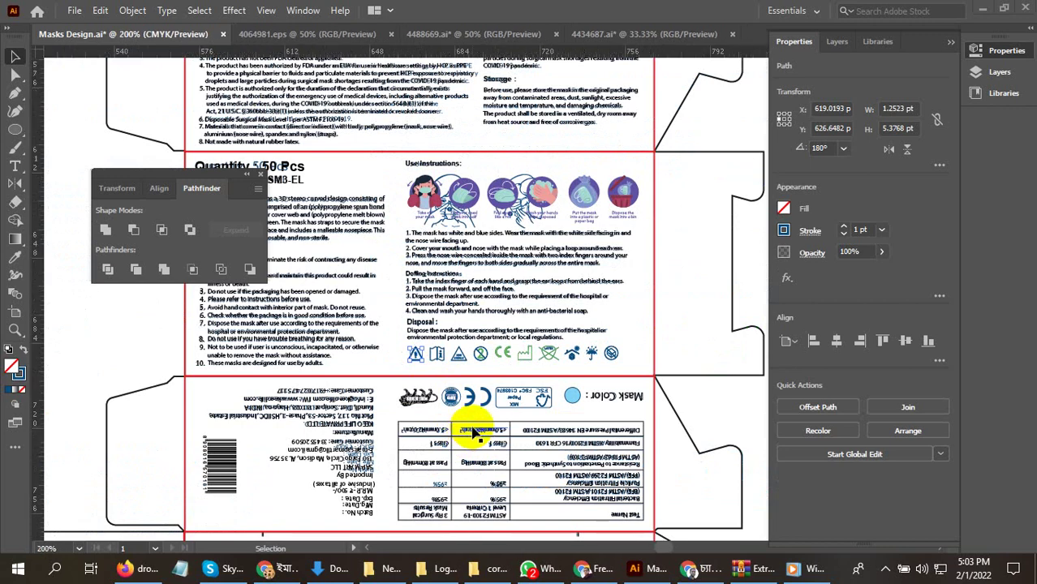
scroll(410, 416, "down", 4)
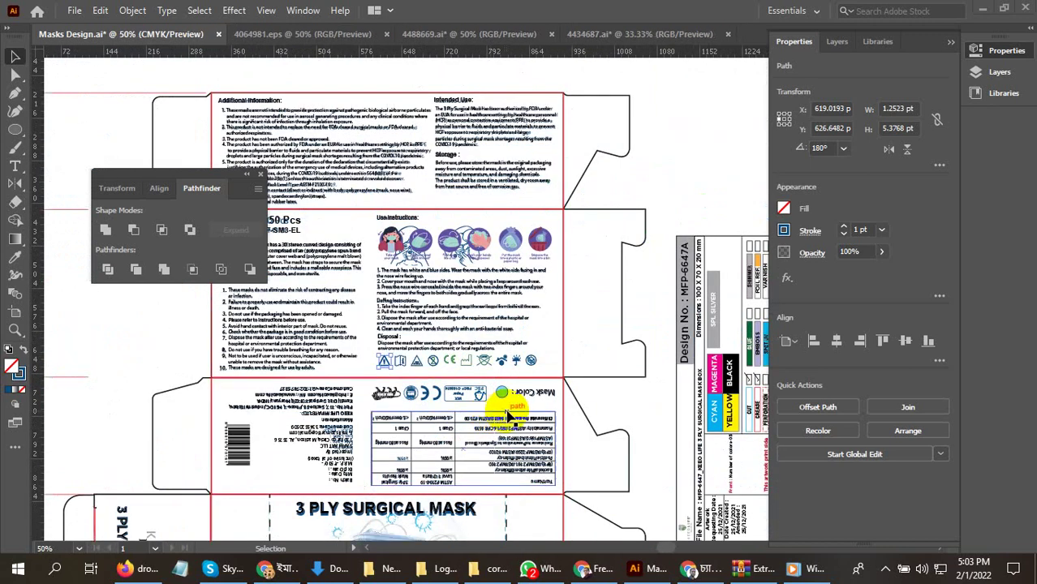
key("ctrl+minus")
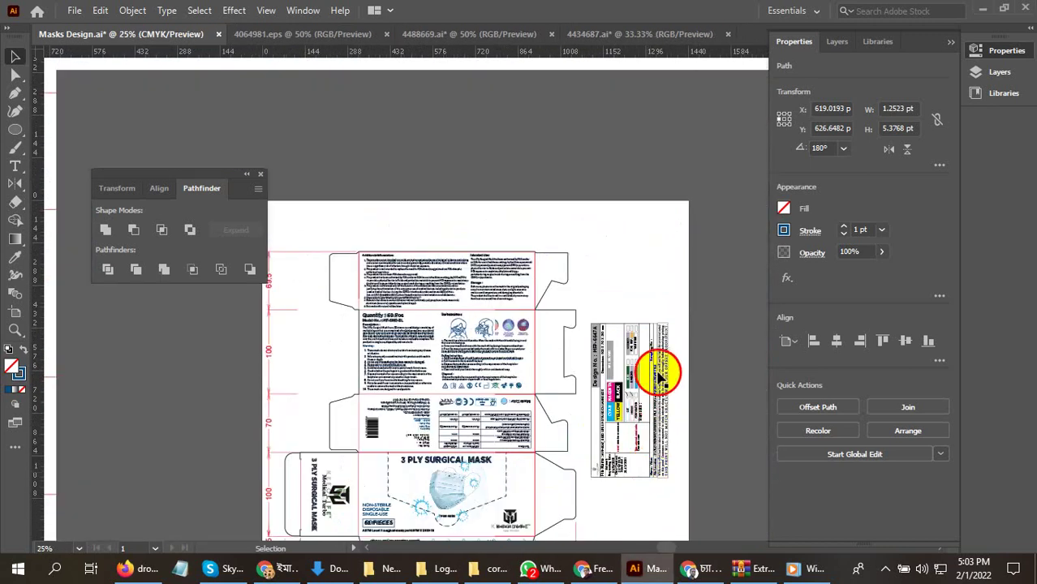
left_click_drag(645, 114, 606, 177)
left_click(602, 262)
- Select the row of symbols below the Disposal text, expand their appearance, and expand the objects into plain shapes
scroll(463, 394, "up", 6)
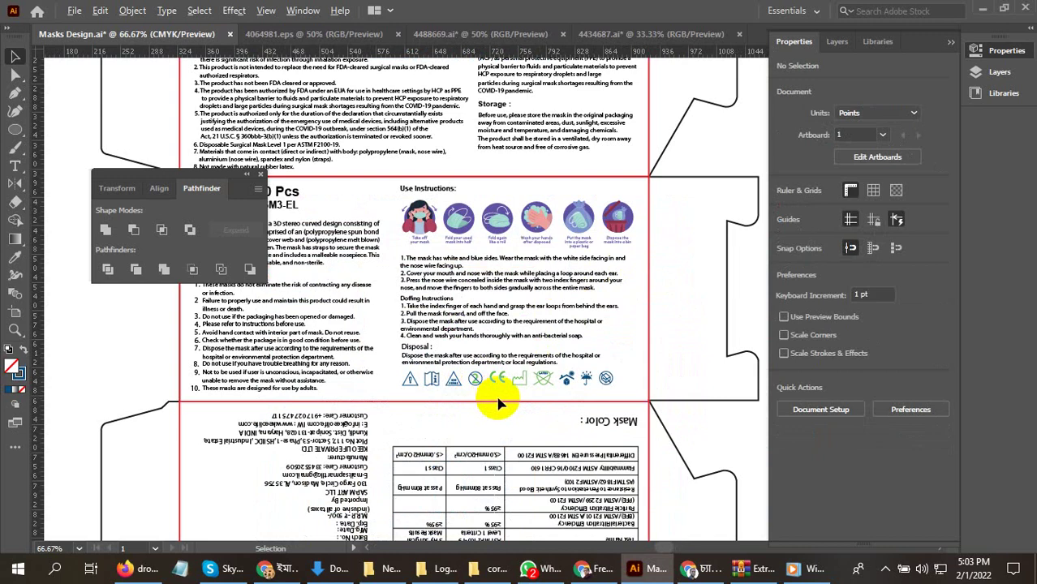
scroll(698, 377, "down", 1)
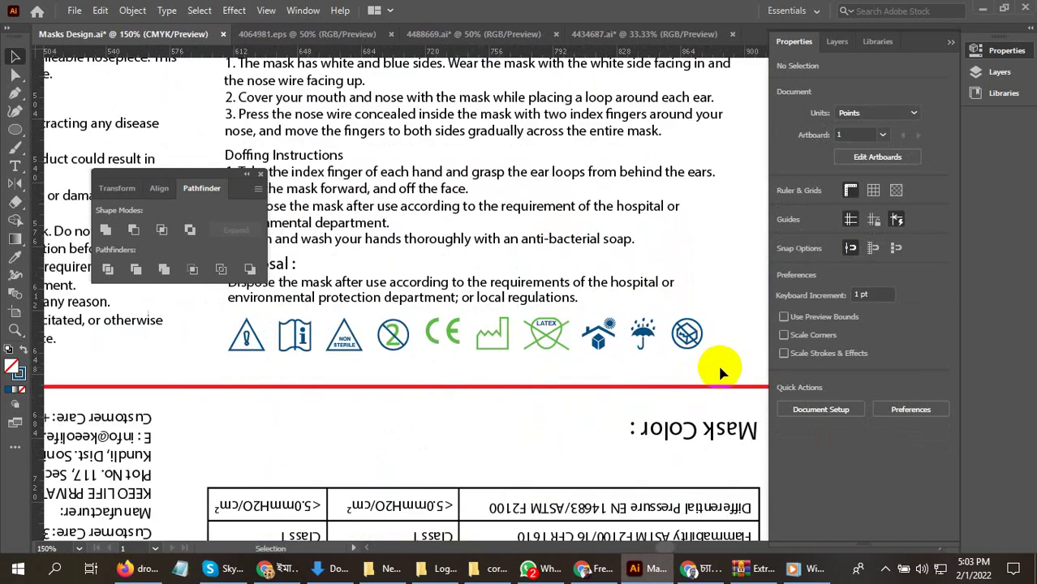
left_click(204, 313)
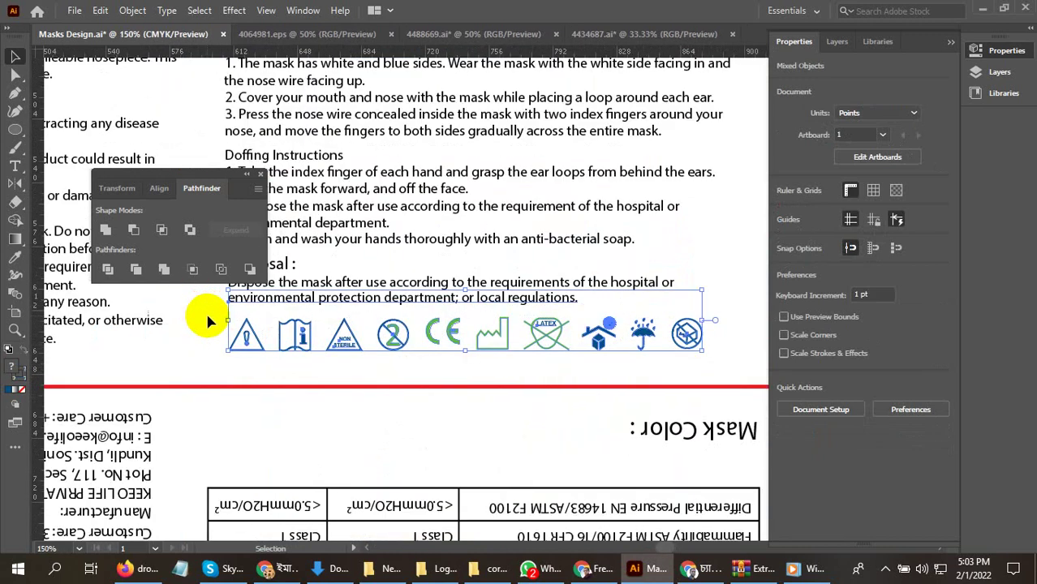
left_click(133, 10)
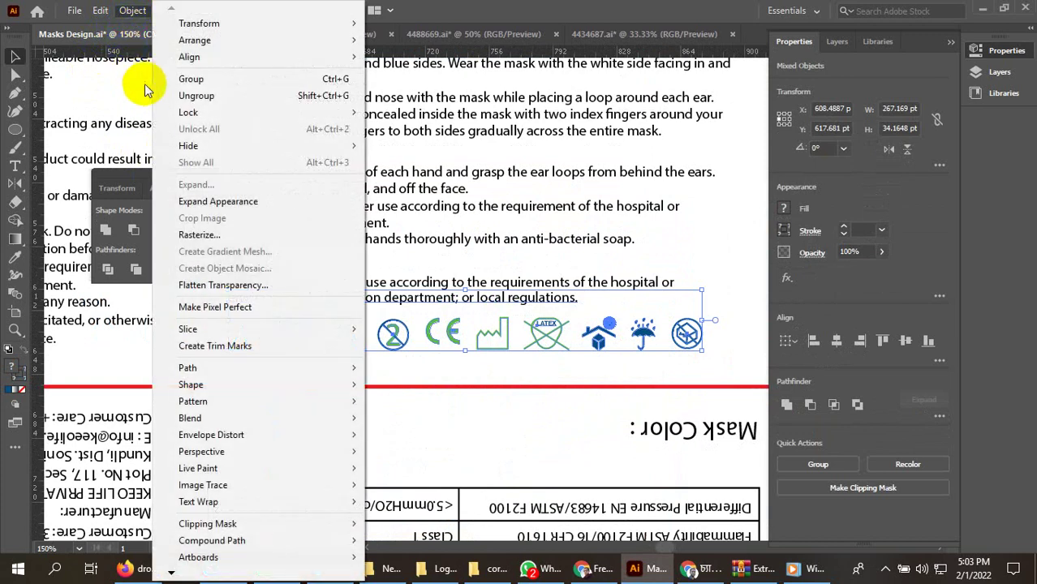
left_click(209, 201)
left_click(133, 10)
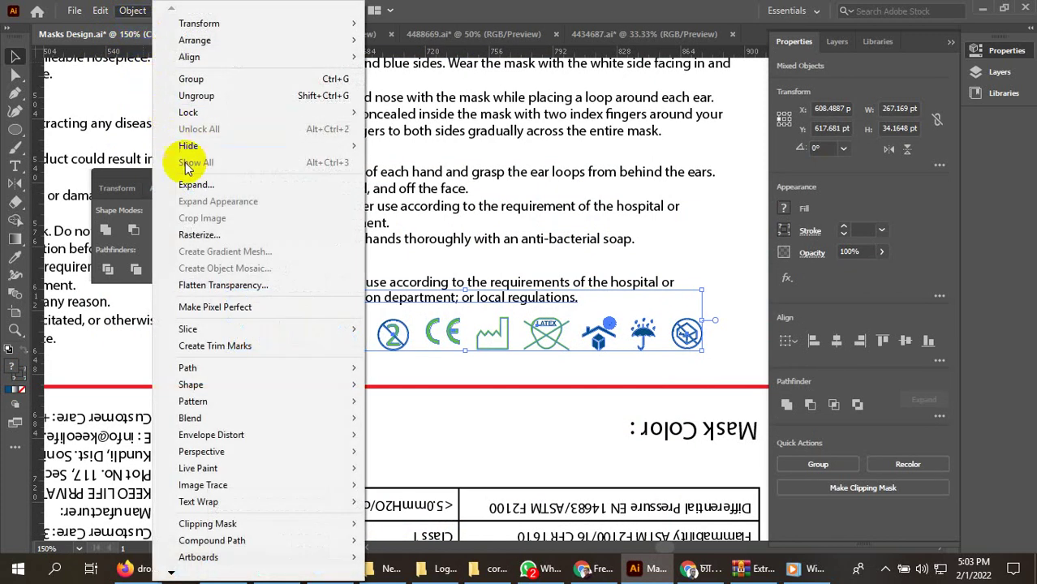
left_click(184, 183)
left_click(454, 369)
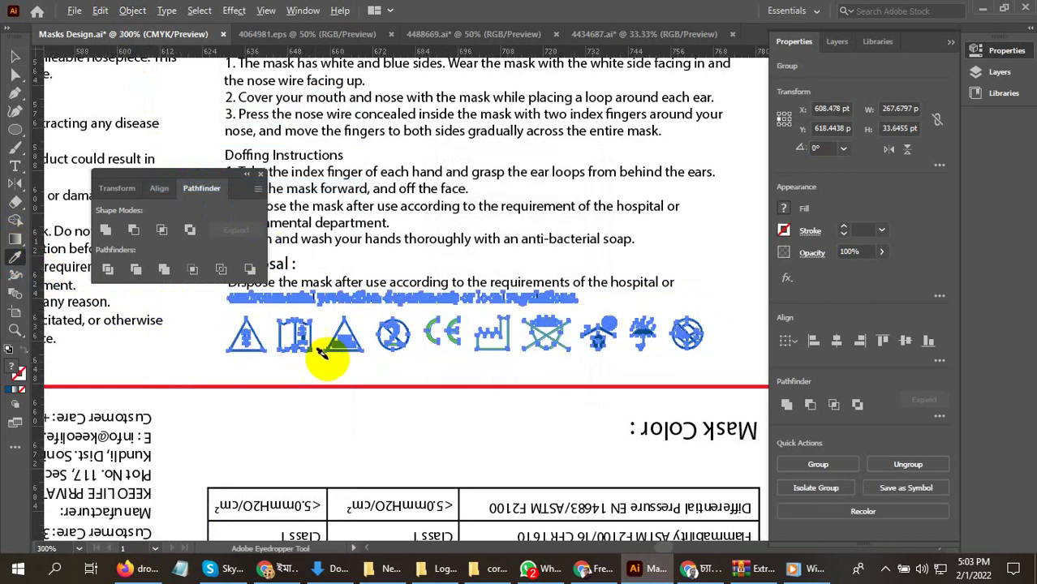
- Recolour all the expanded symbols with the dark blue sampled from the NON STERILE triangle
scroll(313, 363, "up", 2)
left_click(399, 298)
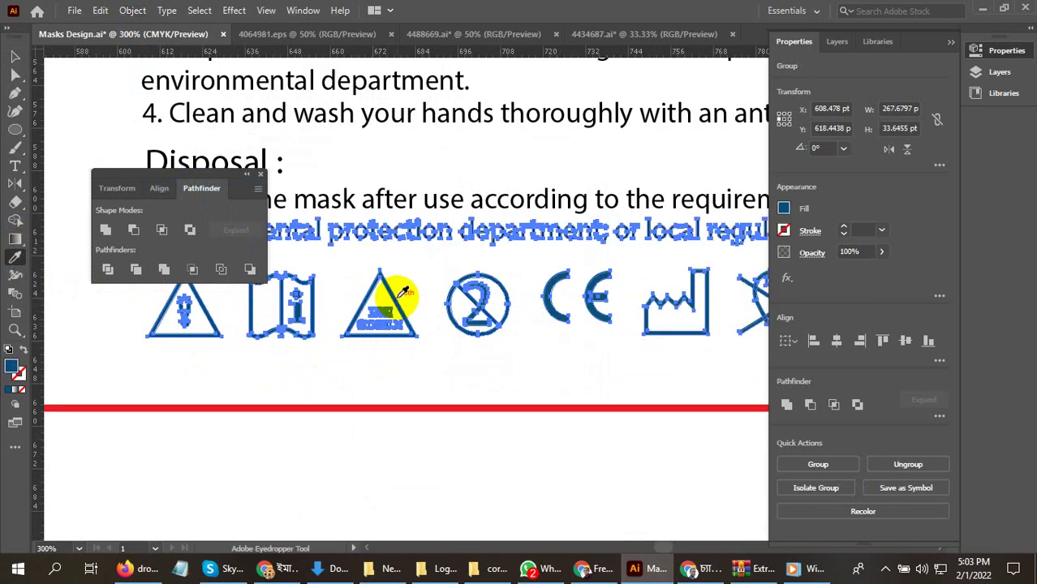
left_click(15, 56)
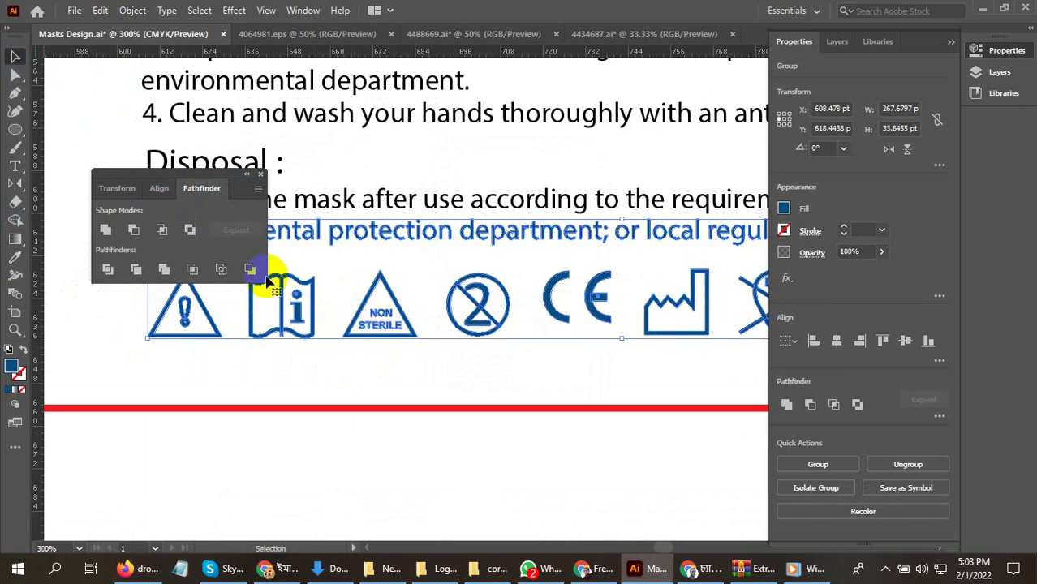
- Undo the recolouring and expansion of the symbols and the Disposal text line, and clear the selection
left_click(524, 364)
scroll(524, 364, "down", 1)
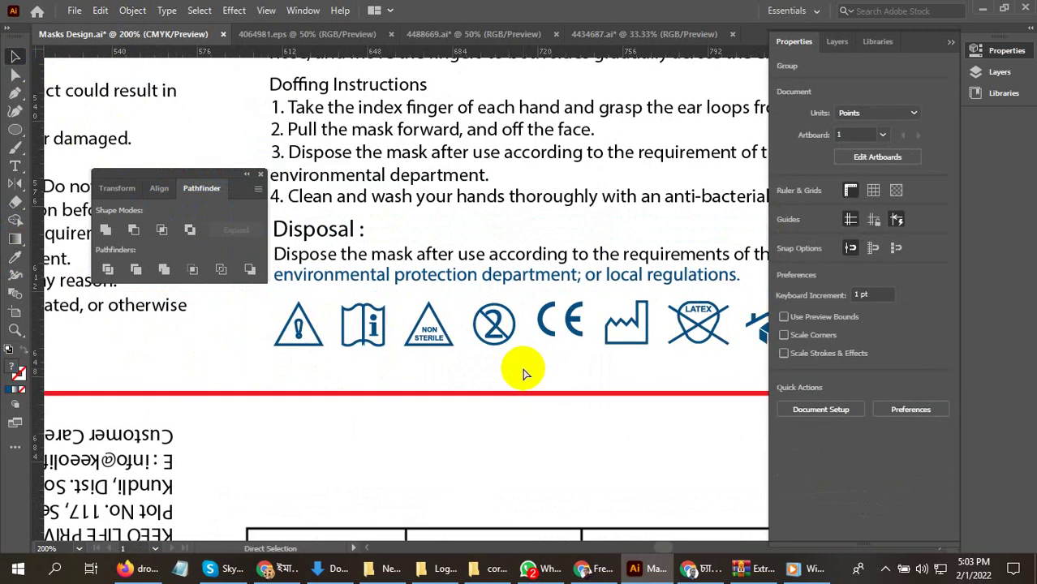
key("ctrl+z")
left_click(523, 371)
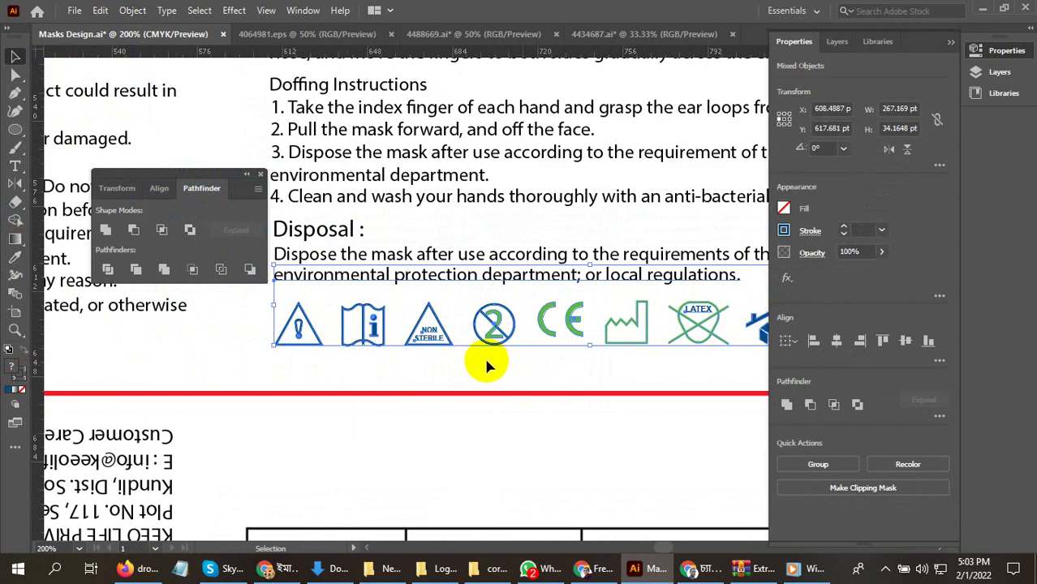
- Select only the row of symbols below the Disposal text, expand them into plain shapes, and reselect the row without the text line
scroll(471, 363, "down", 1)
left_click_drag(702, 370, 333, 326)
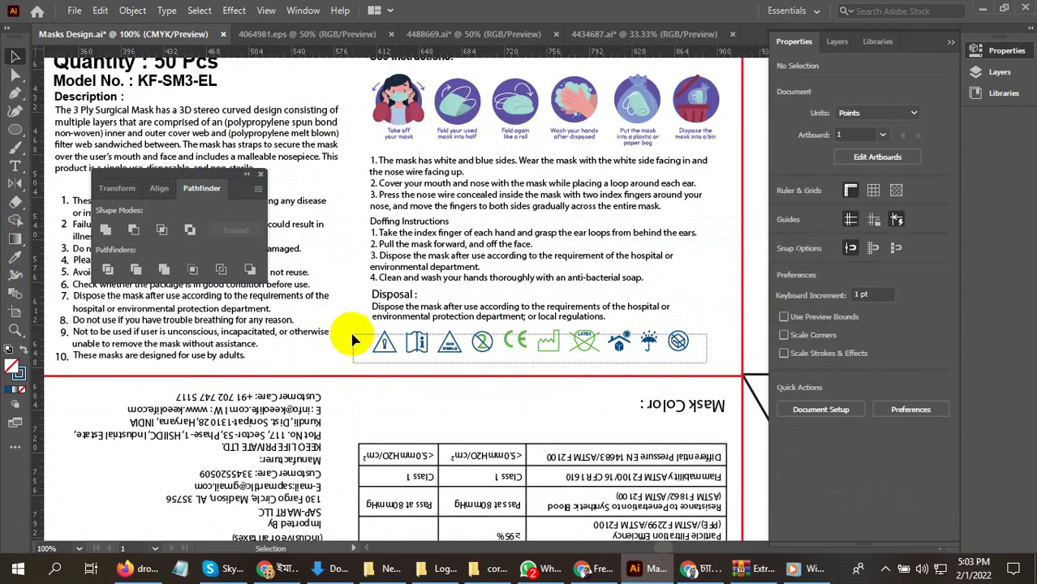
left_click(132, 10)
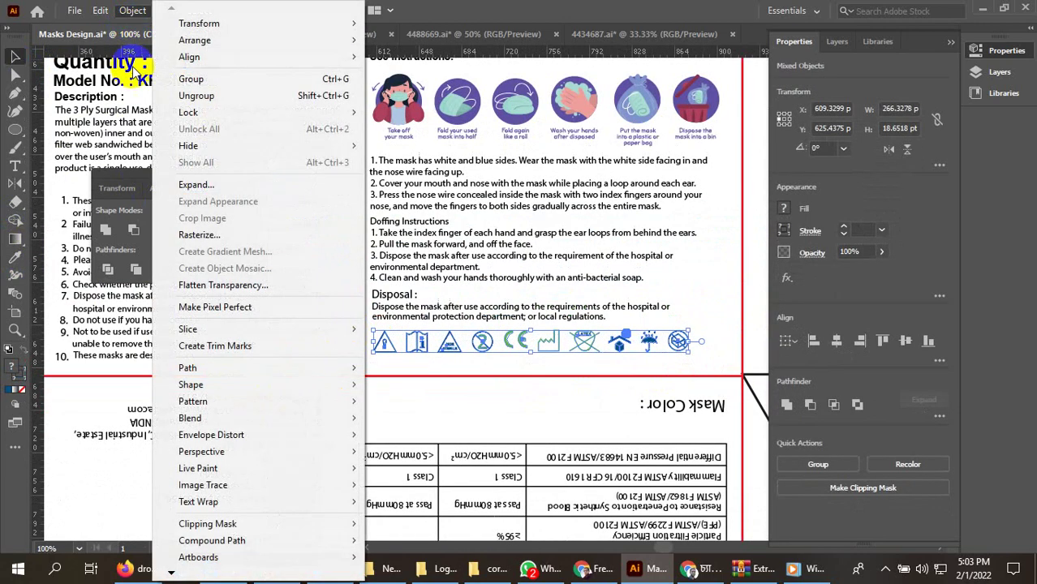
left_click(196, 192)
left_click(484, 371)
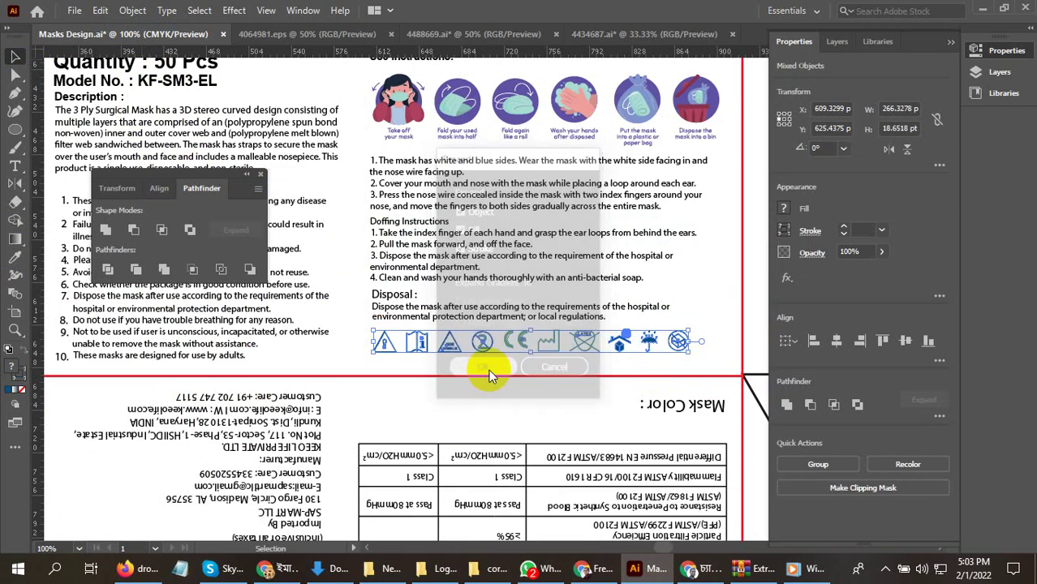
left_click(463, 362)
scroll(449, 315, "up", 1)
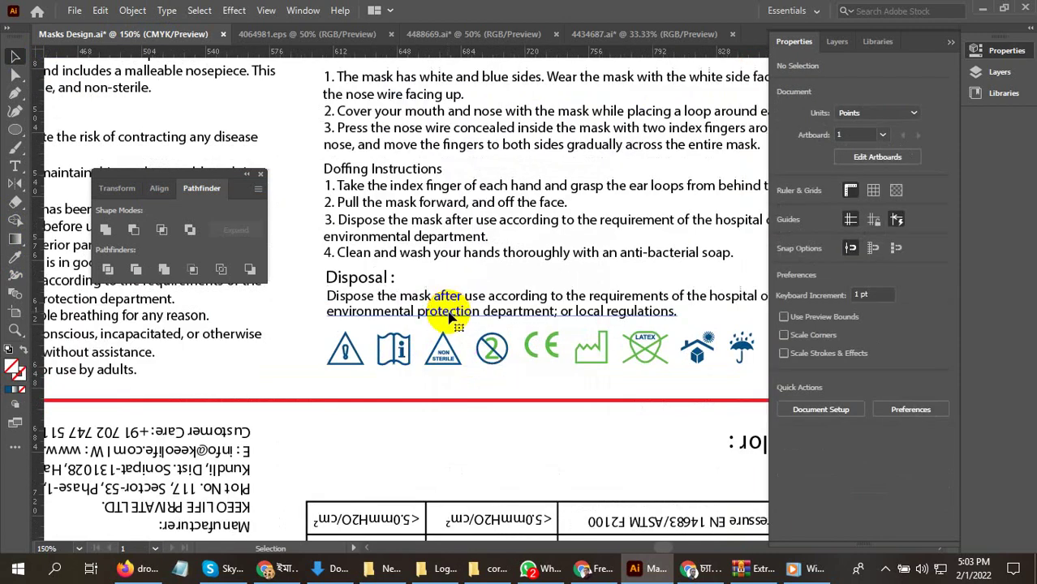
left_click(326, 383)
scroll(326, 383, "down", 1)
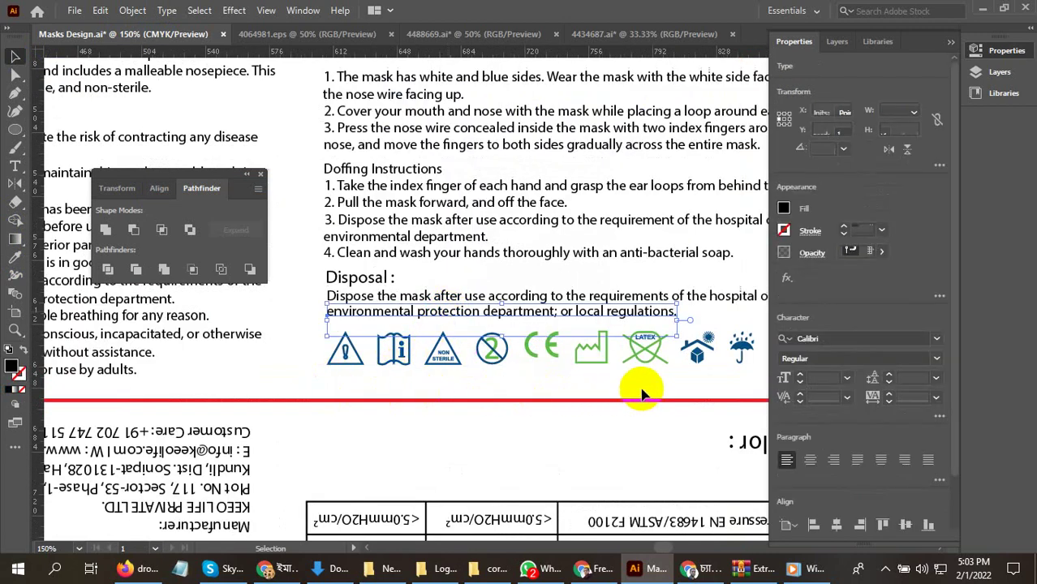
left_click_drag(659, 382, 323, 351)
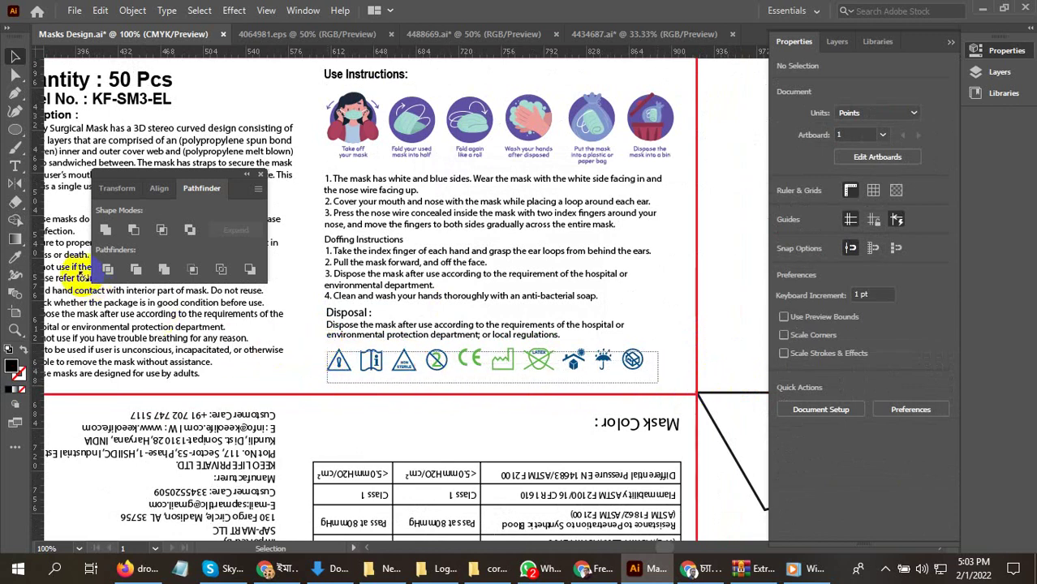
left_click(12, 258)
left_click(358, 366)
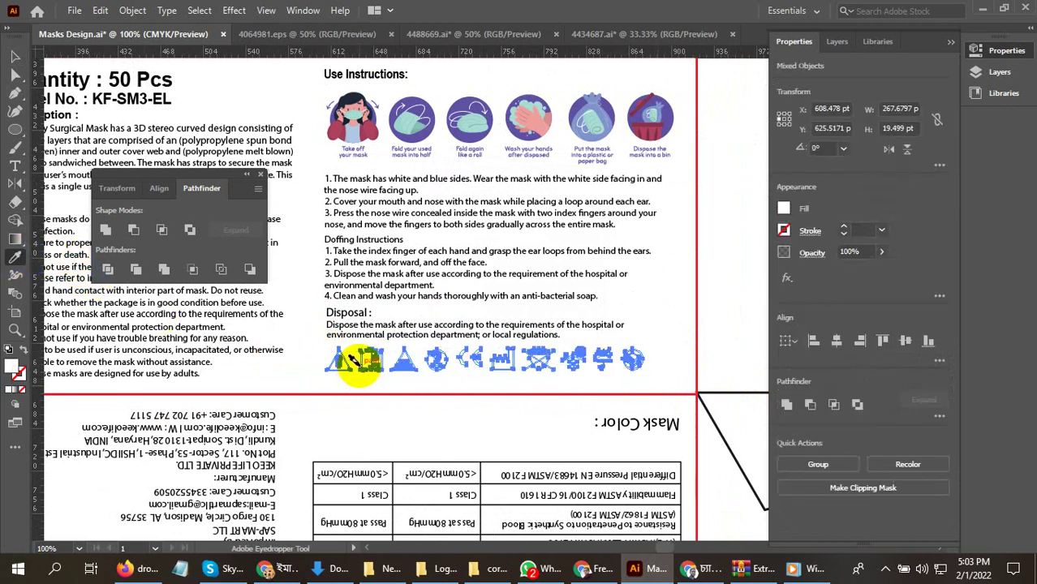
scroll(367, 362, "up", 2)
key("ctrl+z")
key("v")
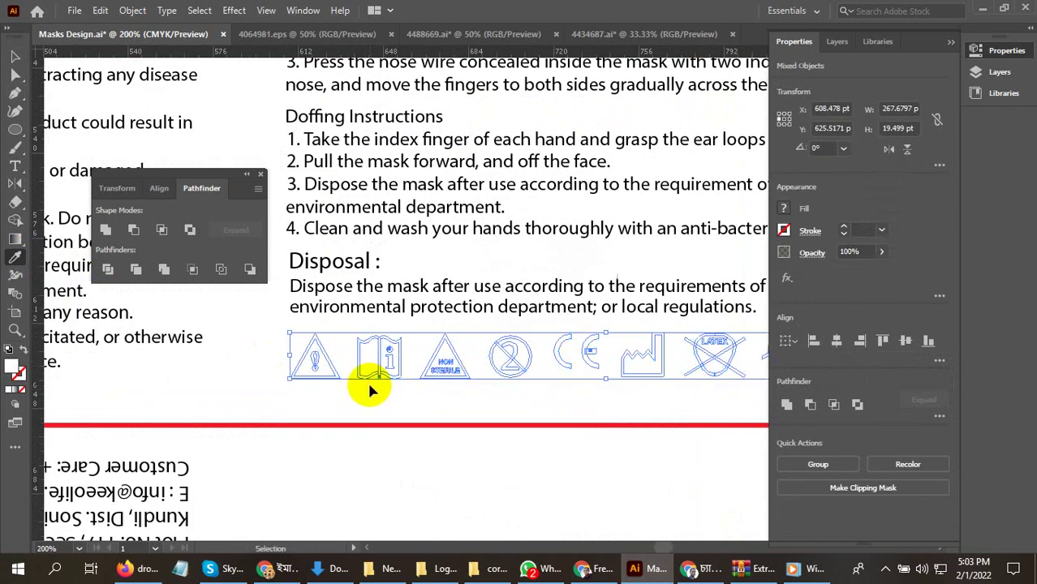
- Recolour the selected symbols with the dark blue sampled from the open-book symbol, and group them
key("i")
left_click(367, 374)
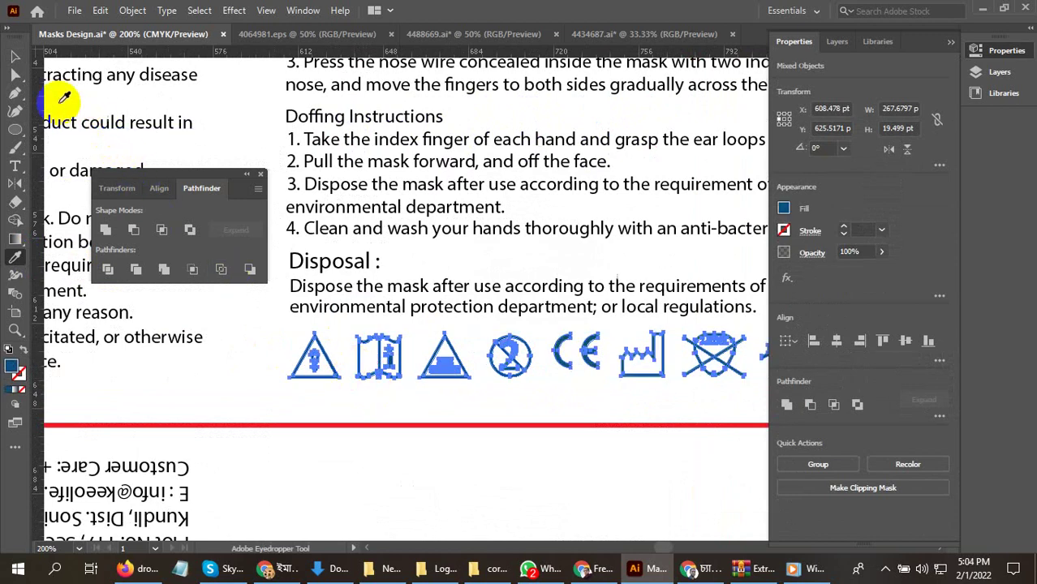
left_click(15, 55)
right_click(448, 357)
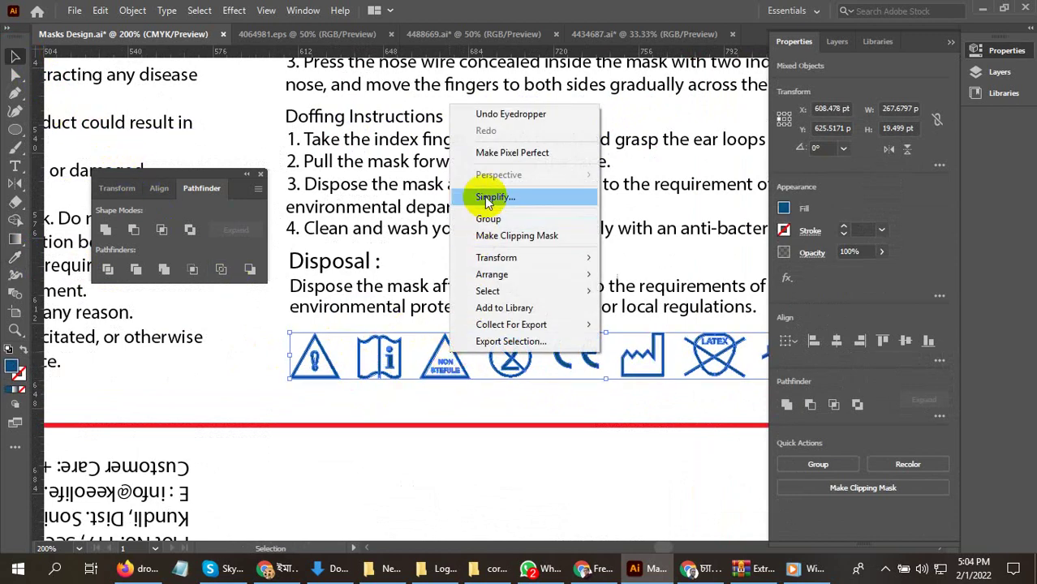
left_click(489, 219)
left_click(408, 384)
scroll(398, 388, "down", 1)
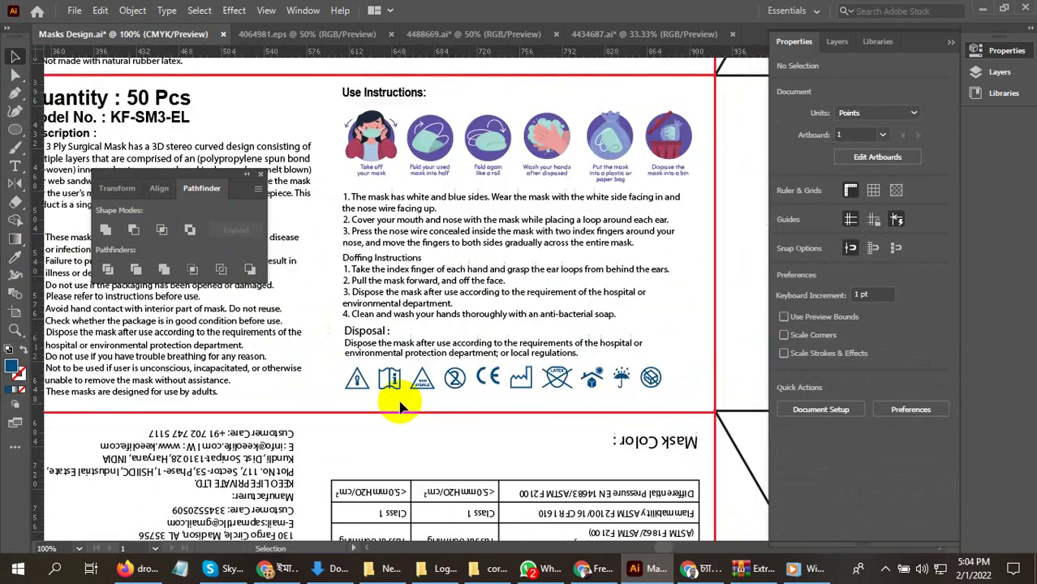
- Review the whole mask box layout, comparing its panels and symbols with the reference artwork above the artboard
scroll(446, 393, "down", 1)
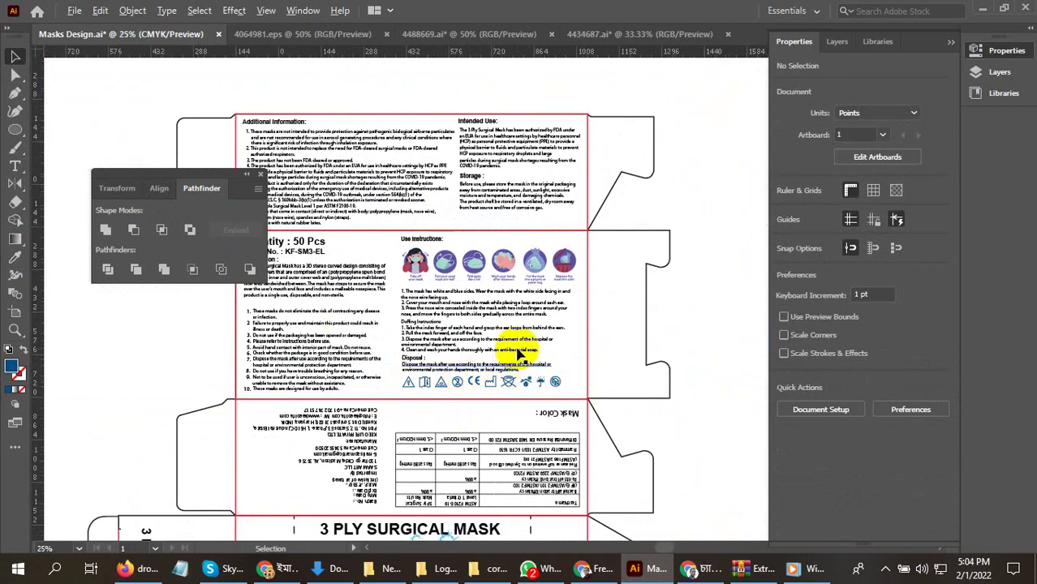
scroll(475, 381, "down", 1)
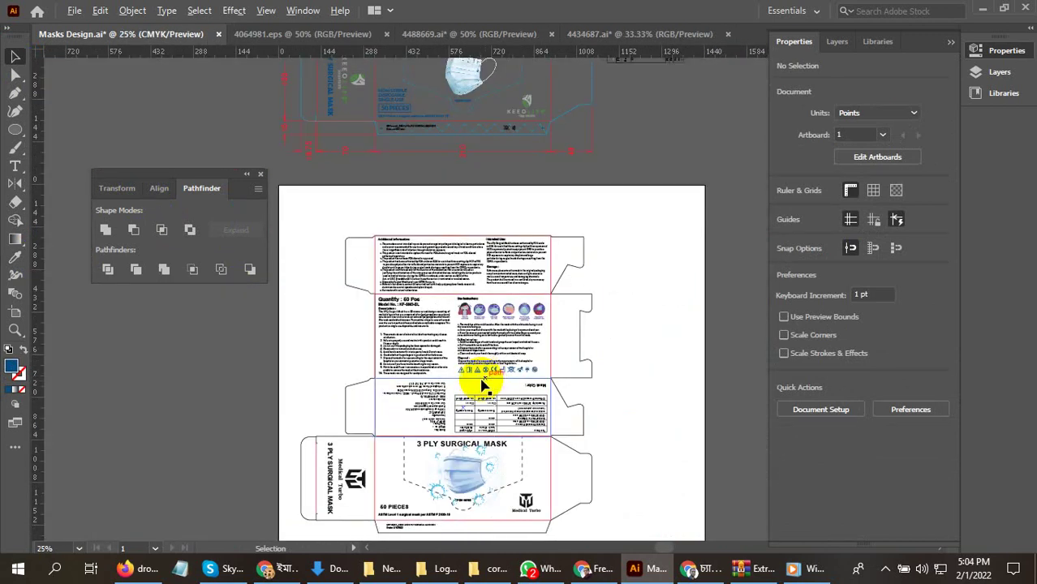
scroll(464, 478, "up", 3)
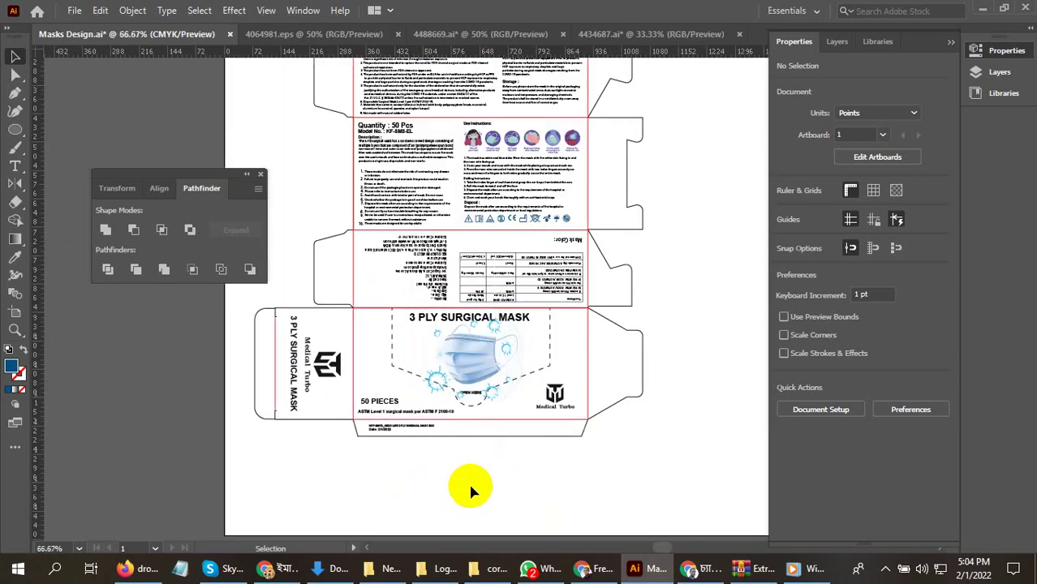
scroll(472, 487, "up", 2)
scroll(497, 483, "down", 2)
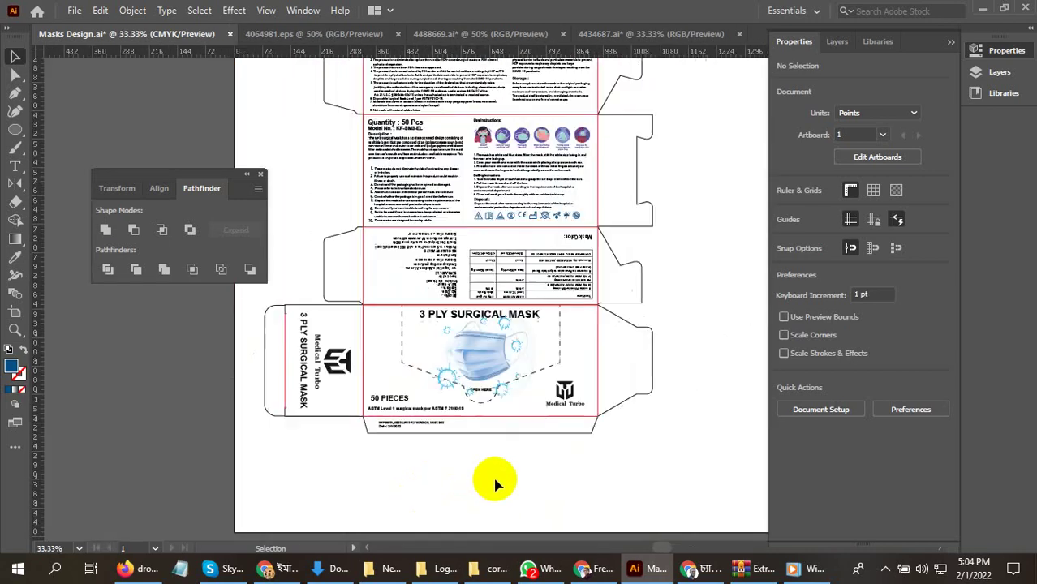
scroll(497, 479, "down", 1)
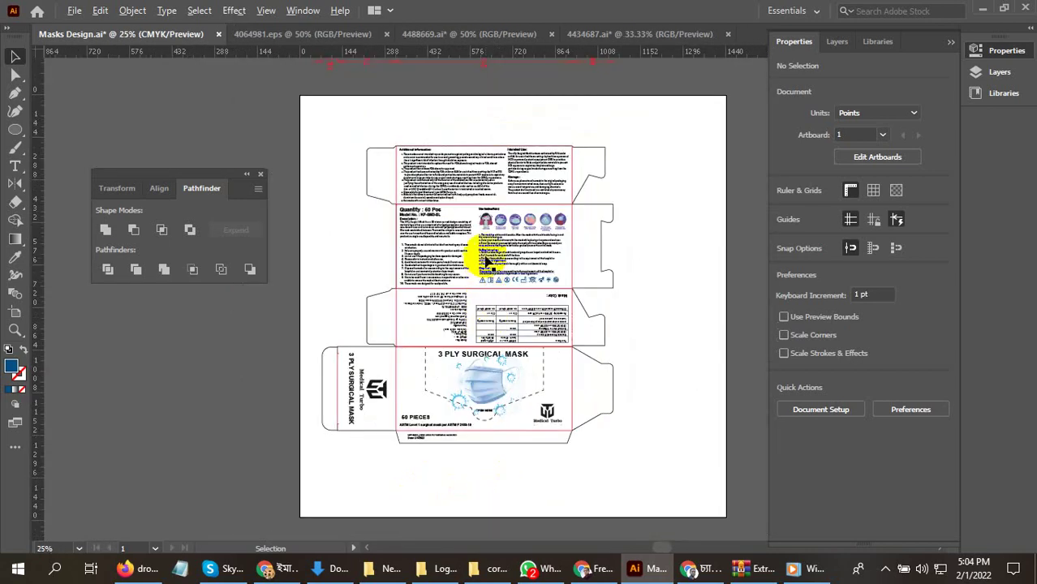
scroll(483, 247, "up", 3)
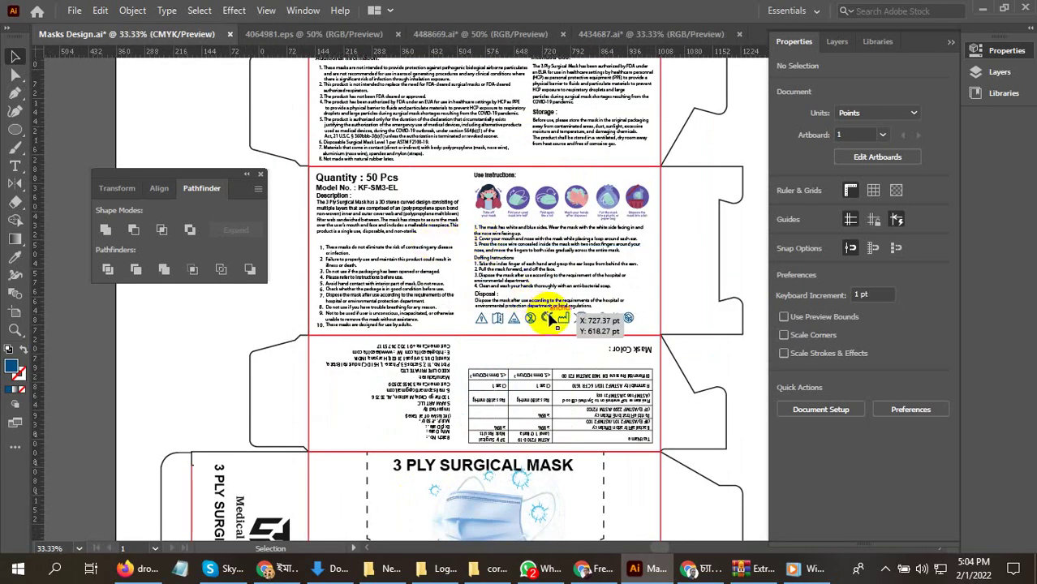
scroll(608, 312, "down", 2)
scroll(542, 297, "up", 10)
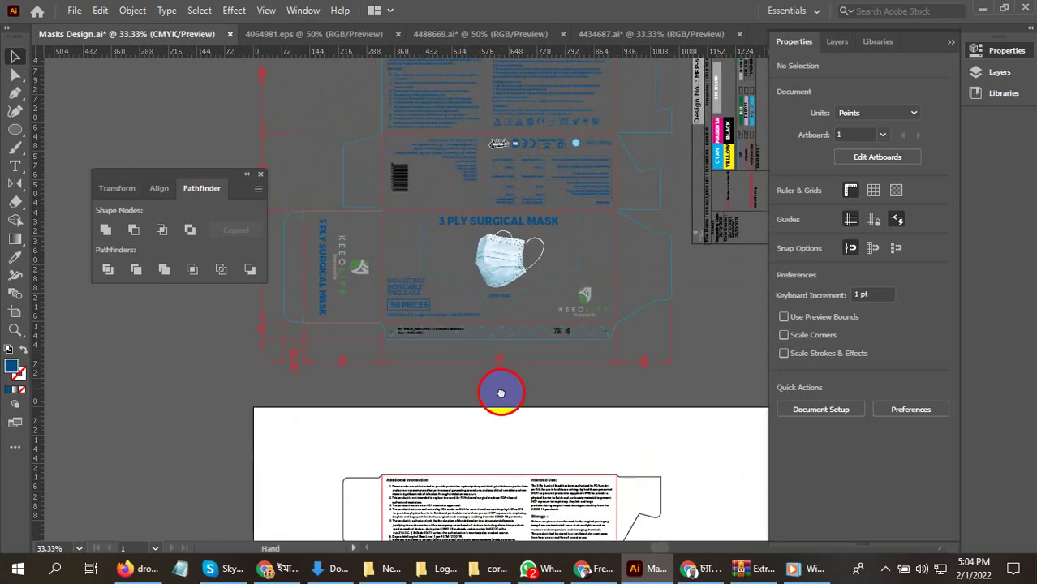
scroll(507, 436, "up", 3)
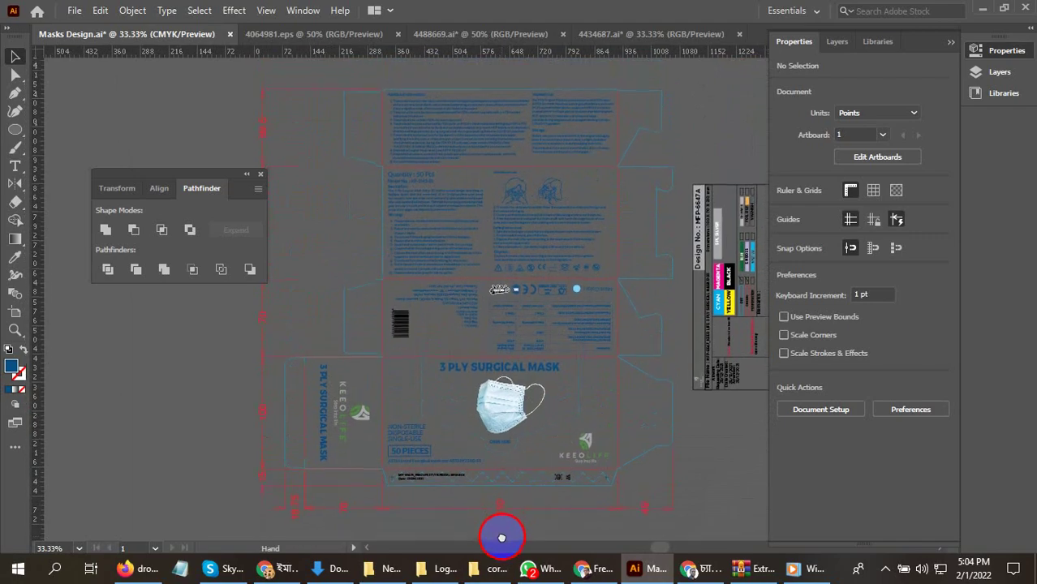
left_click_drag(502, 534, 509, 232)
left_click_drag(544, 274, 544, 224)
left_click_drag(597, 457, 605, 213)
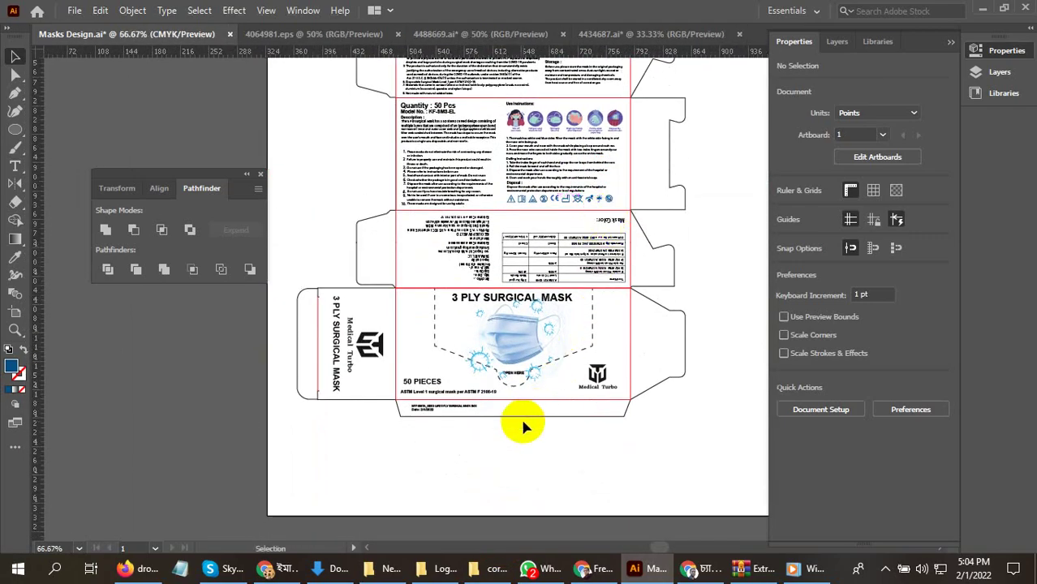
scroll(524, 422, "up", 2)
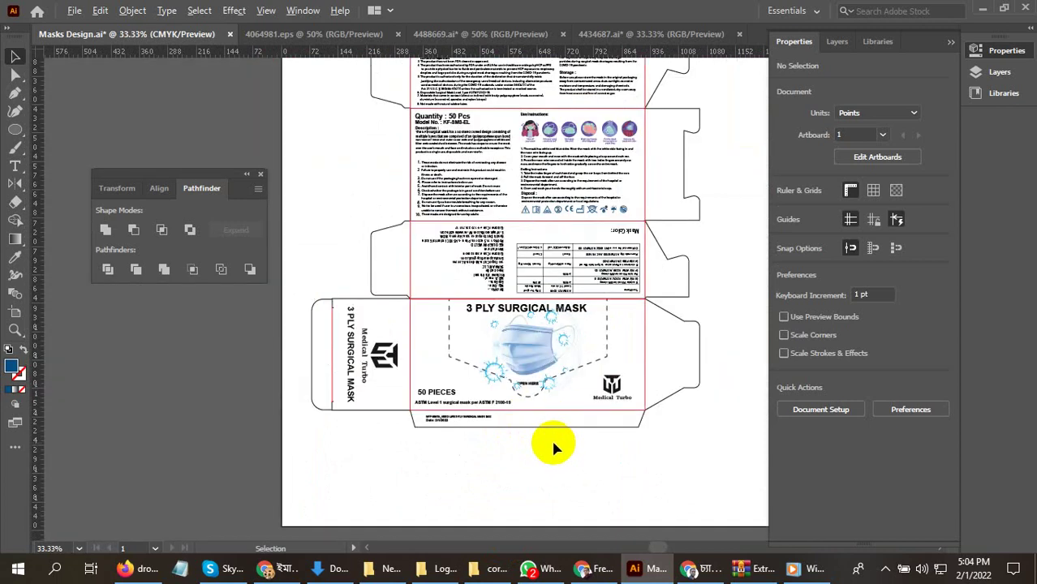
scroll(541, 331, "up", 2)
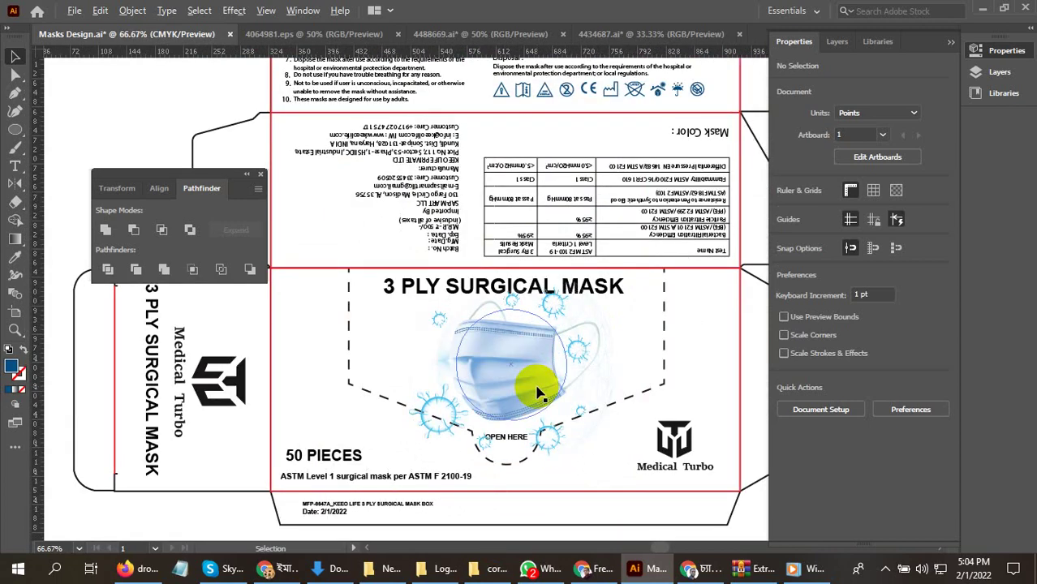
scroll(539, 394, "down", 3)
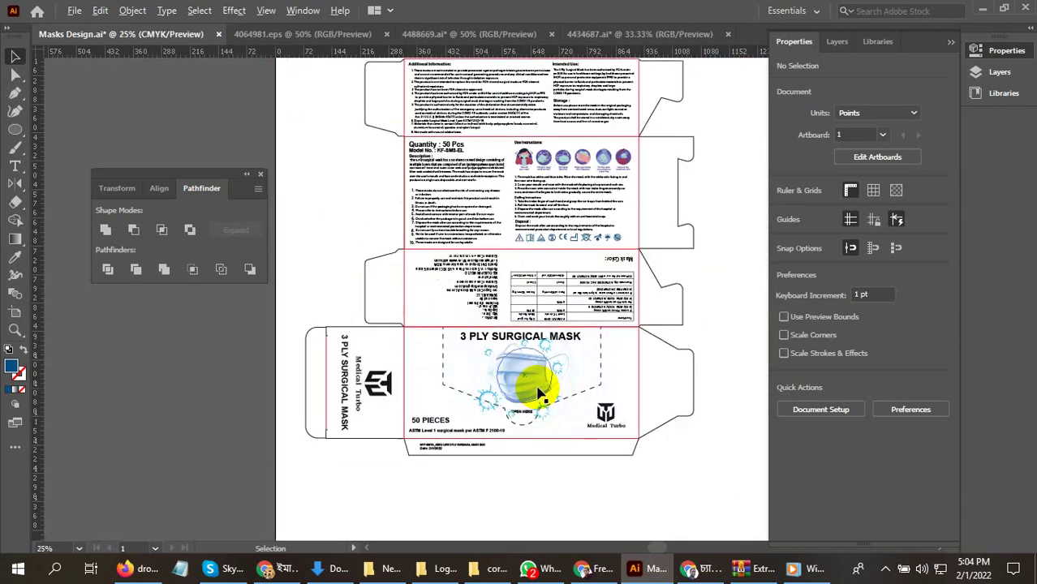
scroll(543, 397, "down", 2)
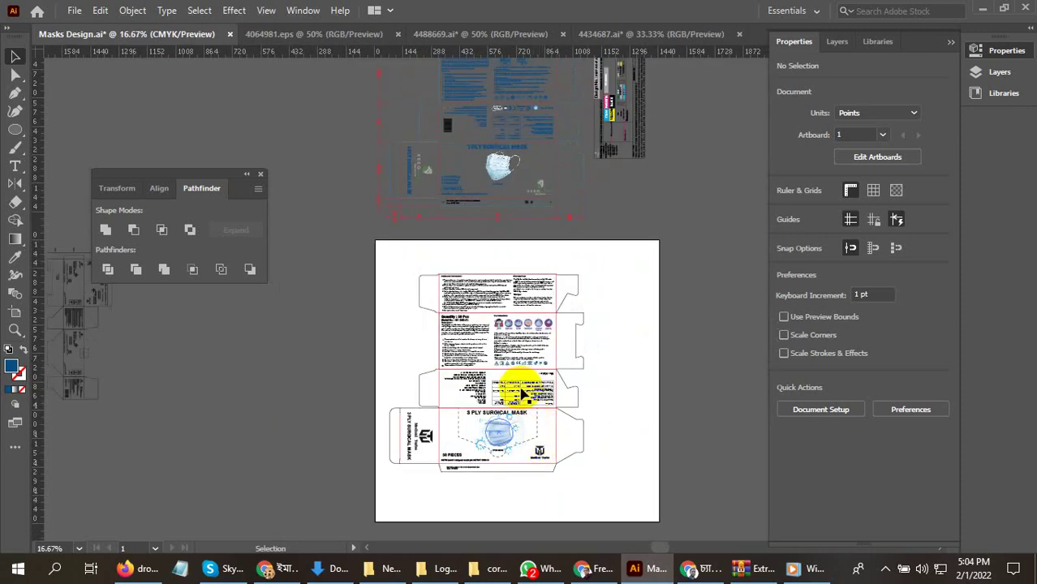
- Select all the box artwork on the artboard and group it
left_click_drag(586, 427, 590, 353)
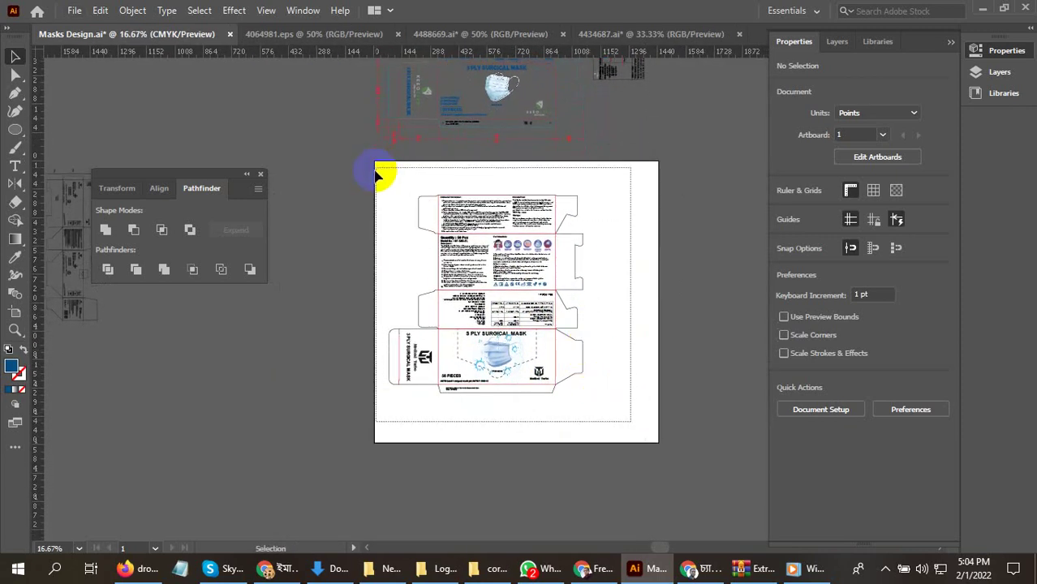
left_click_drag(378, 166, 452, 227)
right_click(513, 221)
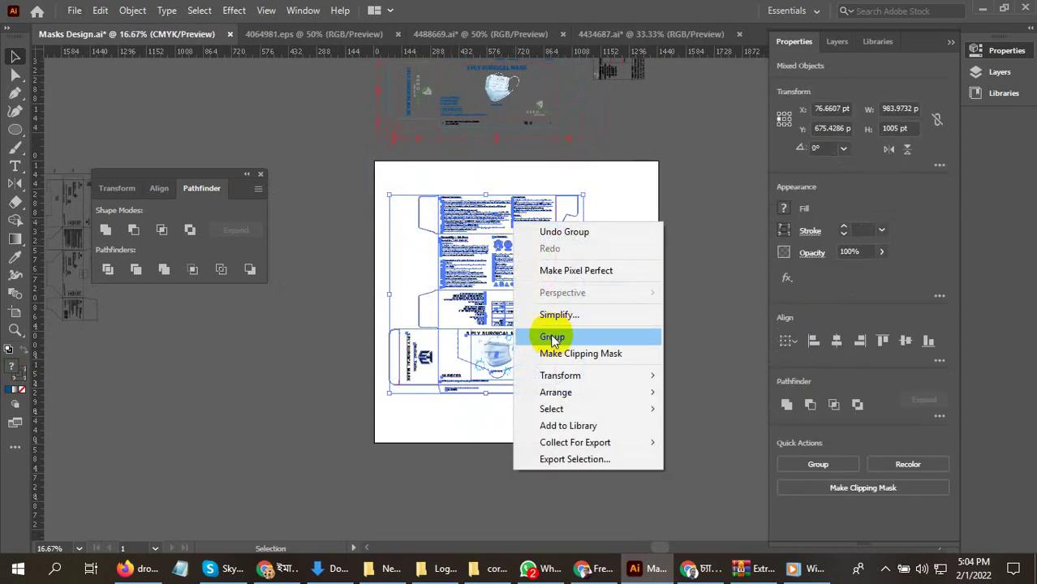
left_click(554, 338)
key("ctrl+g")
left_click(590, 301)
- Start a Save for Web export of the box layout and choose the JPEG High preset
scroll(590, 301, "up", 2)
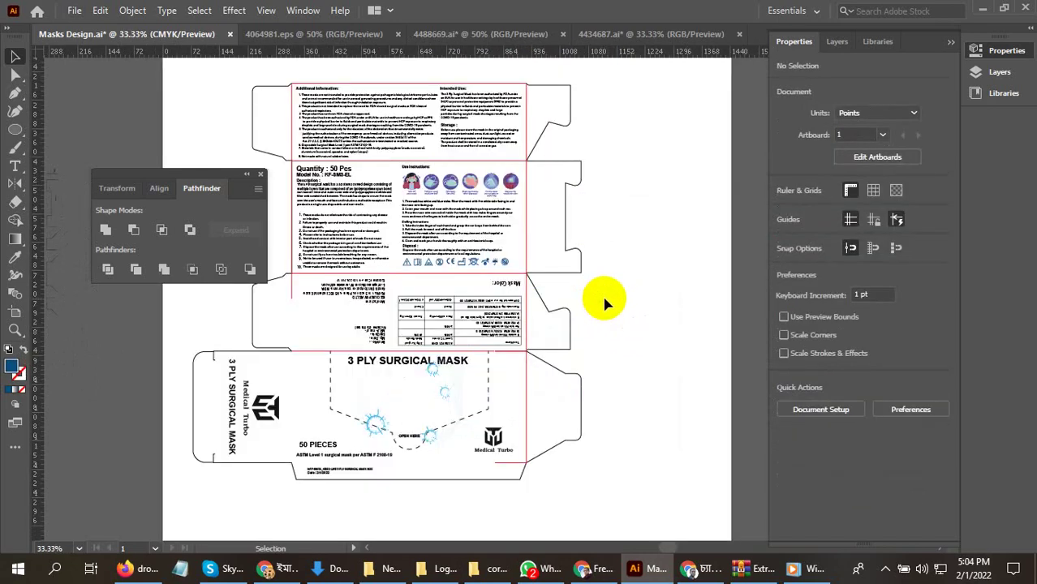
scroll(606, 292, "down", 2)
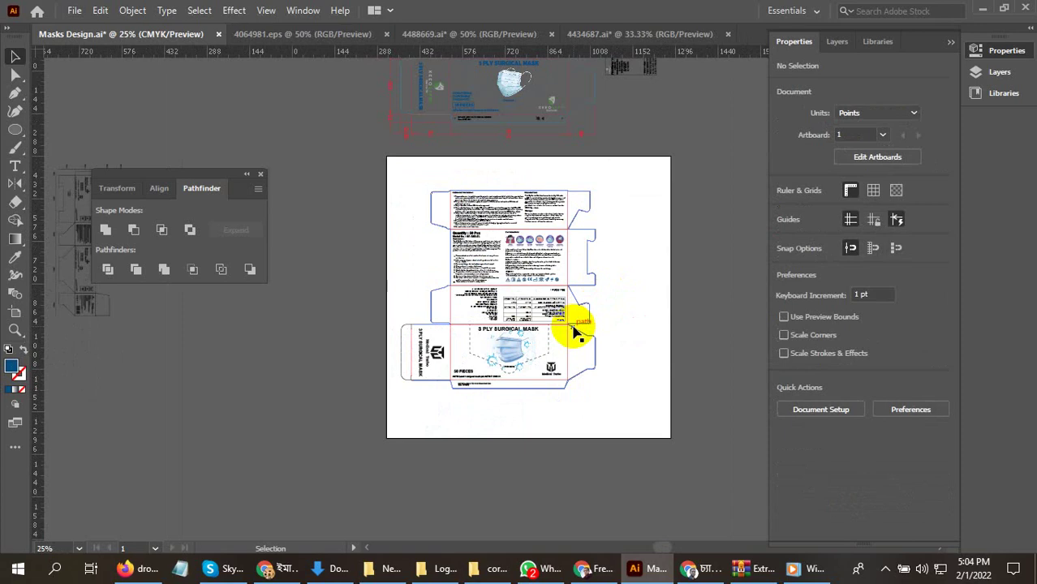
scroll(575, 331, "up", 1)
key("ctrl+alt+shift+s")
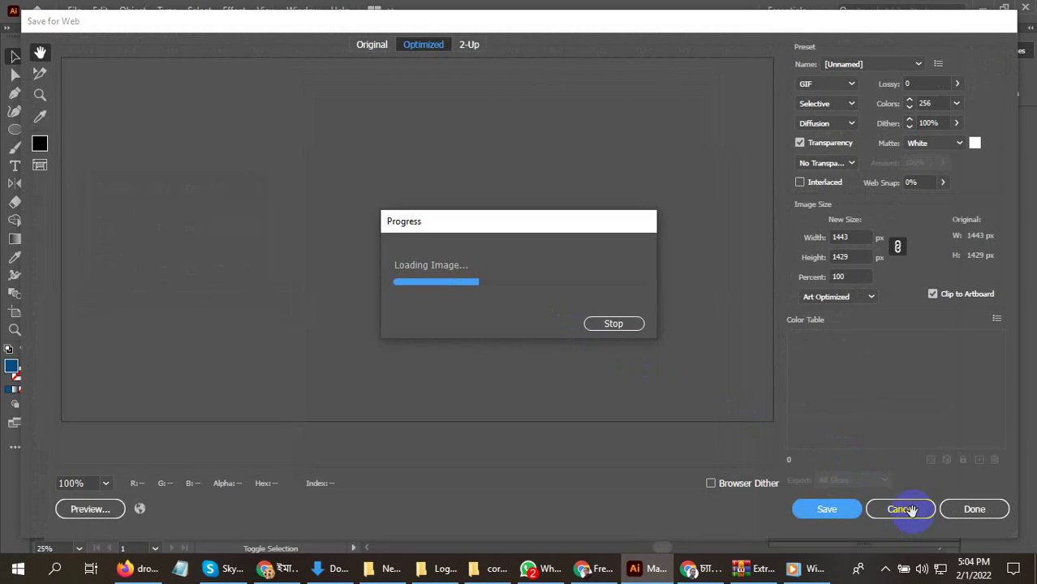
left_click(902, 509)
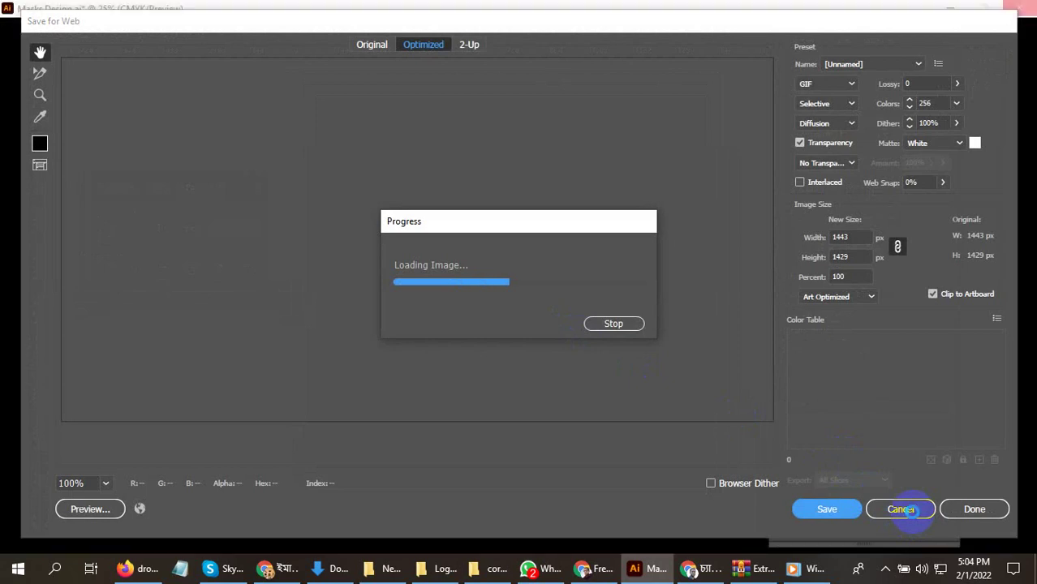
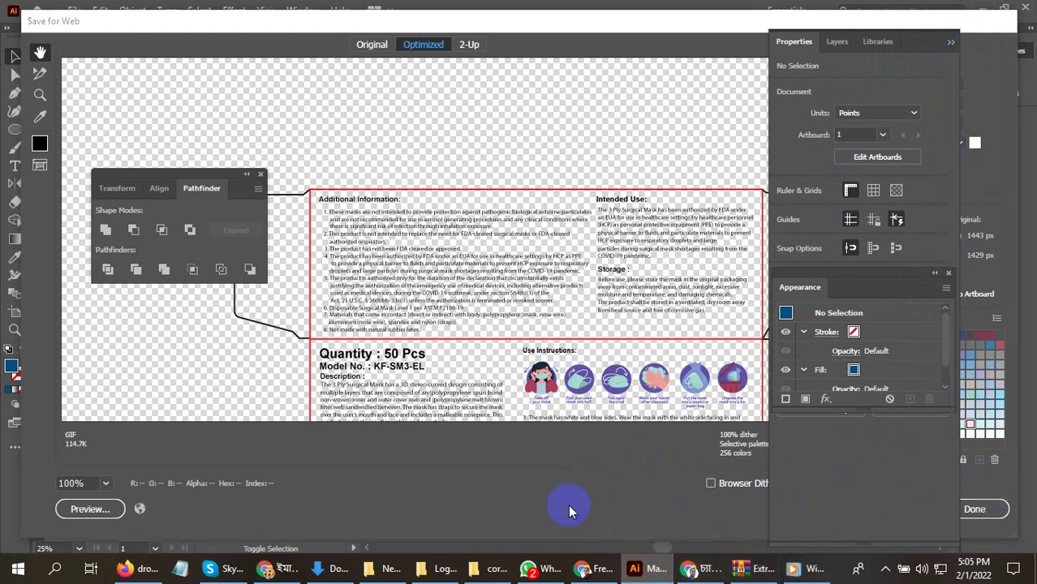
left_click(889, 64)
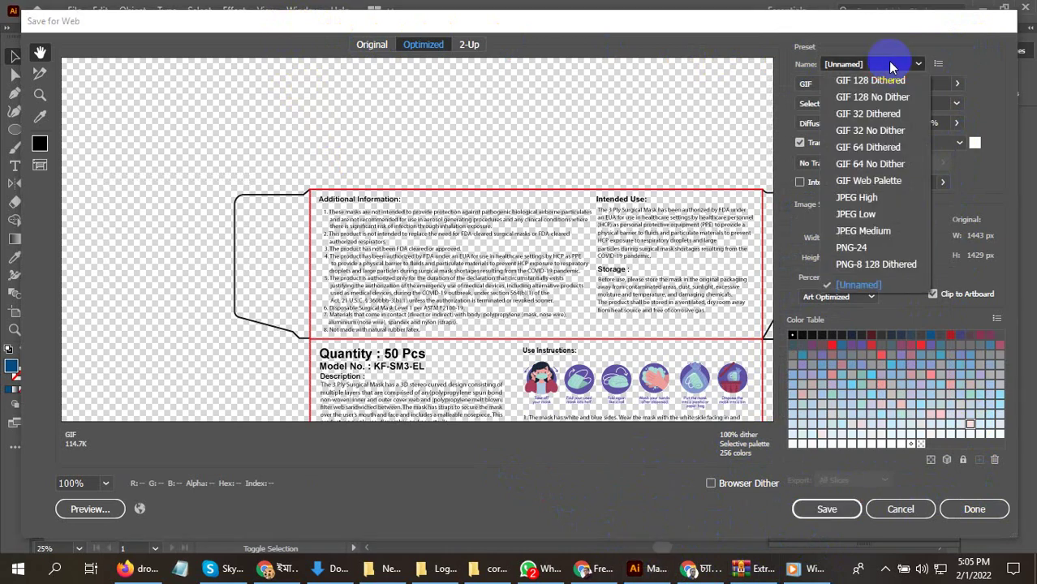
left_click(858, 198)
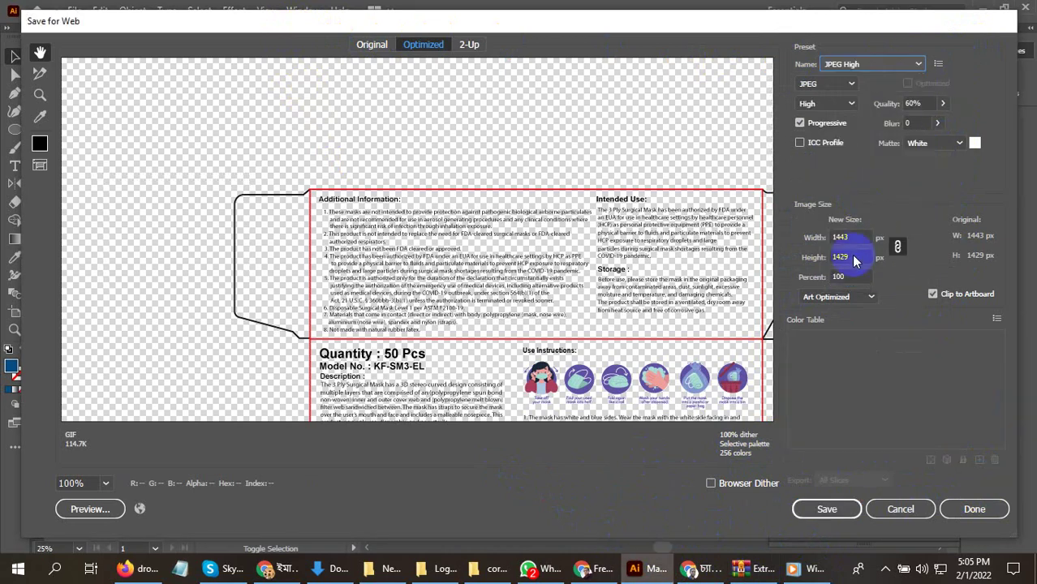
- Save the optimized JPEG as Masks-Design in New folder (9), inside the ARS VALLEY Logo Design folder on the F: drive
left_click(812, 512)
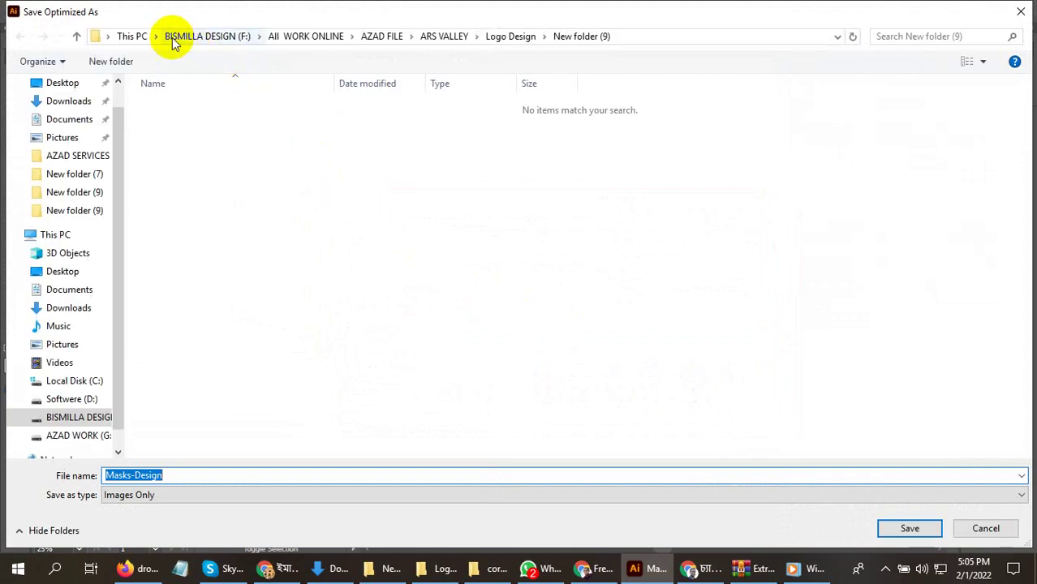
left_click(134, 36)
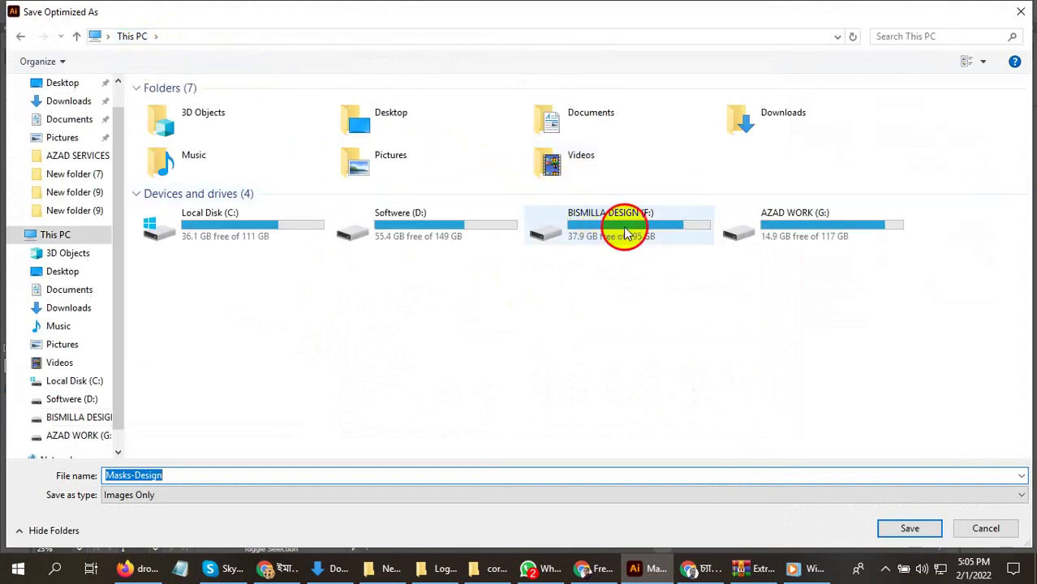
double_click(616, 230)
double_click(288, 150)
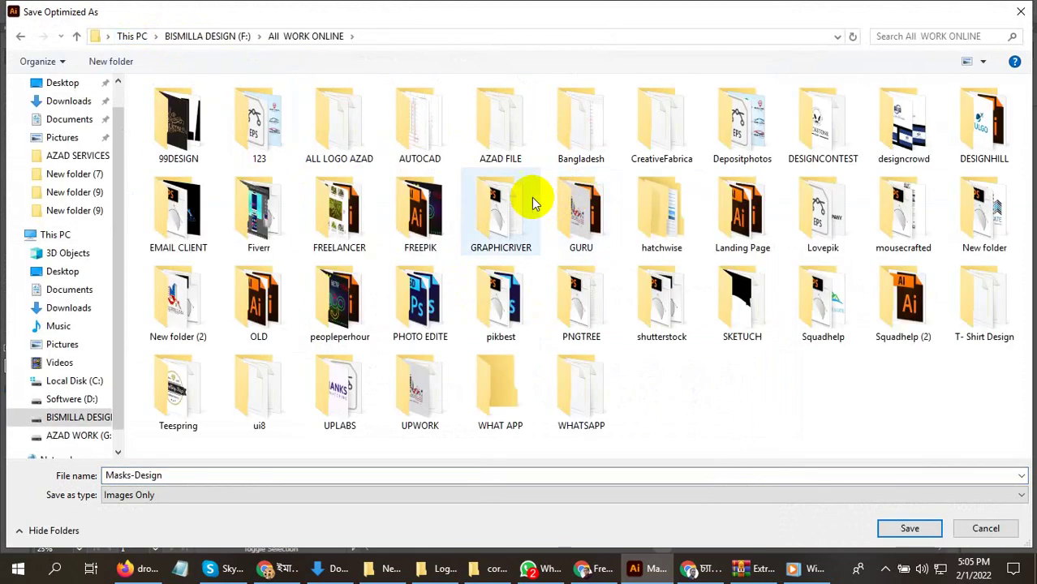
double_click(511, 144)
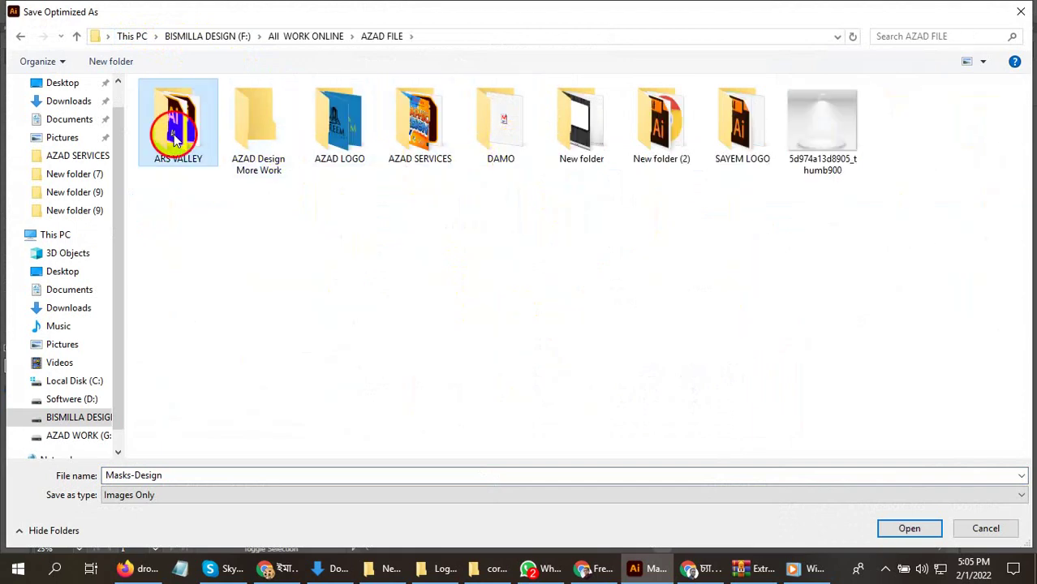
double_click(174, 126)
double_click(259, 123)
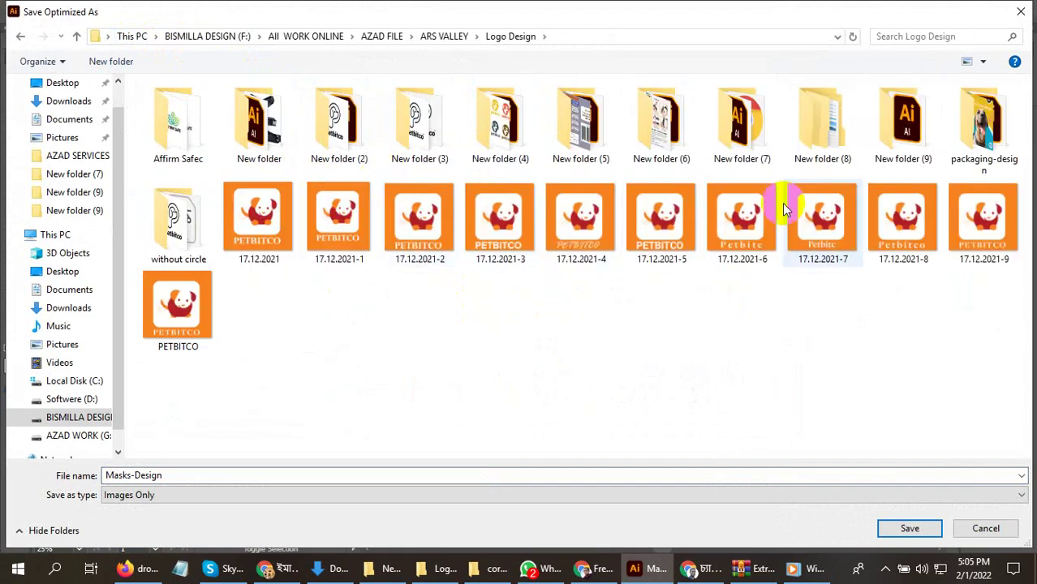
double_click(921, 142)
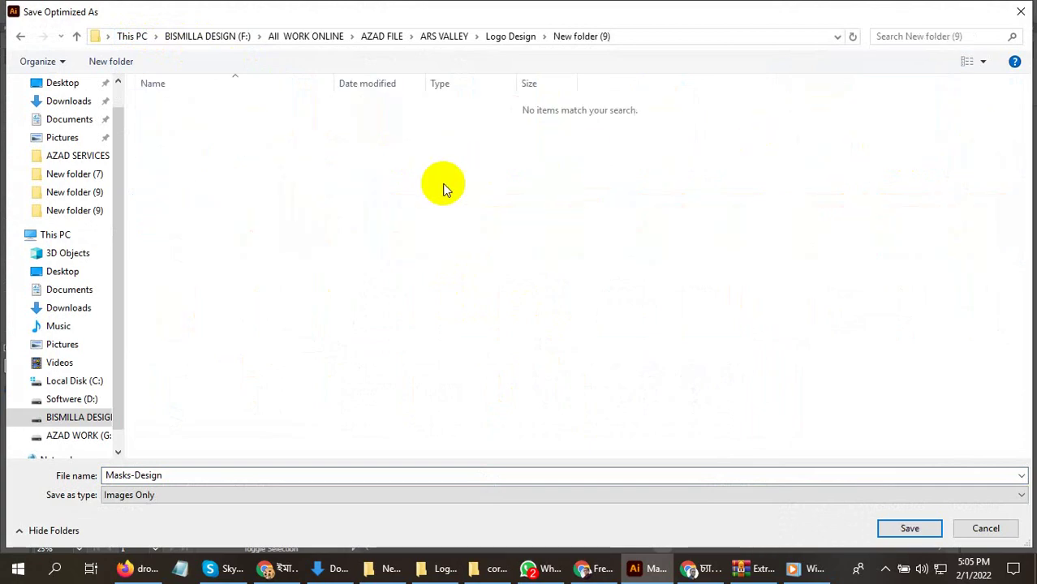
left_click(909, 527)
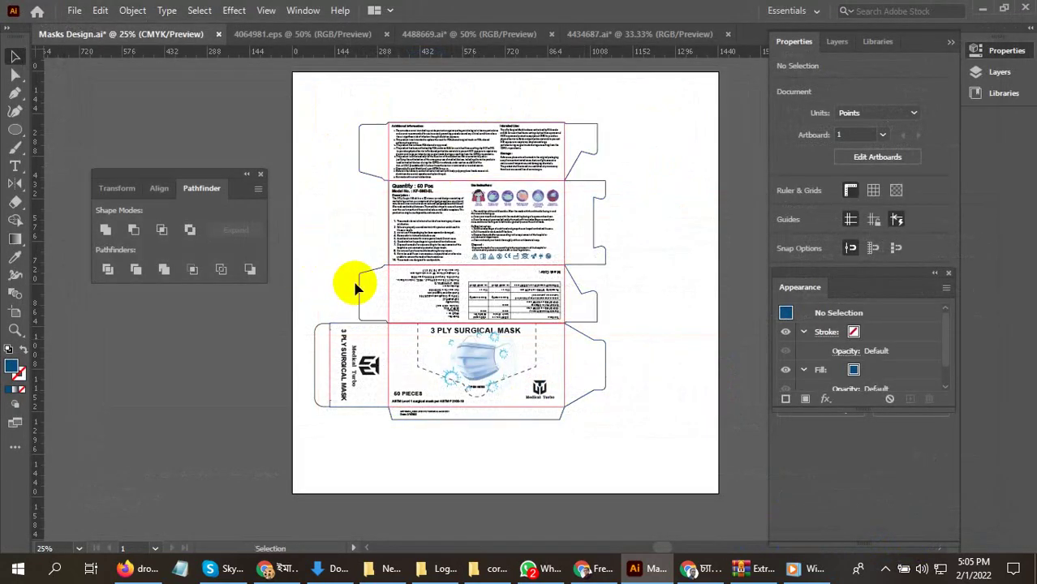
- Examine the front panel's mask illustration, opening flap and logo up close, and compare them with the panels above
scroll(379, 273, "down", 1)
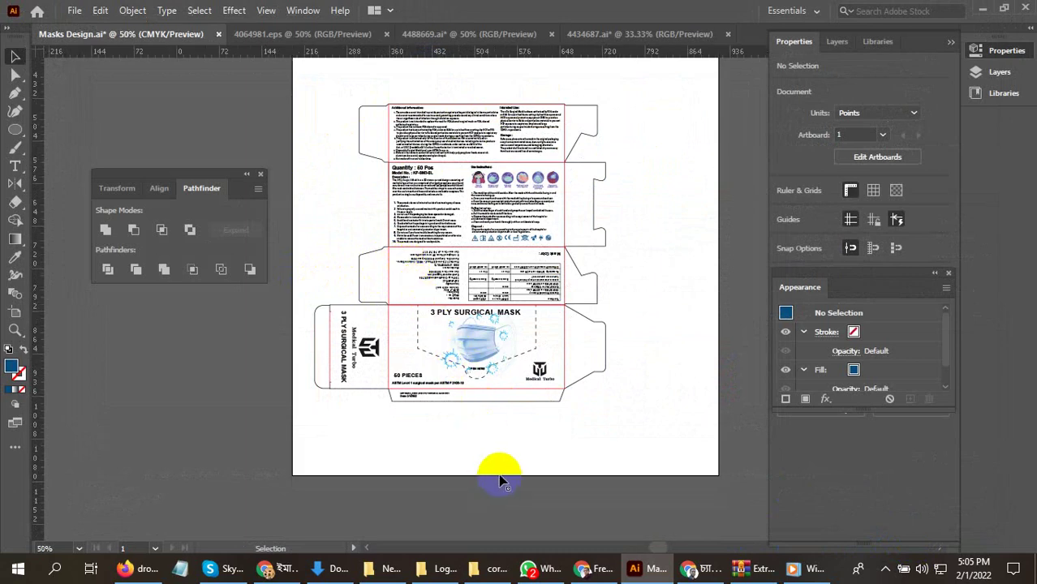
key("ctrl+plus")
key("ctrl+plus")
key("ctrl+minus")
key("ctrl+minus")
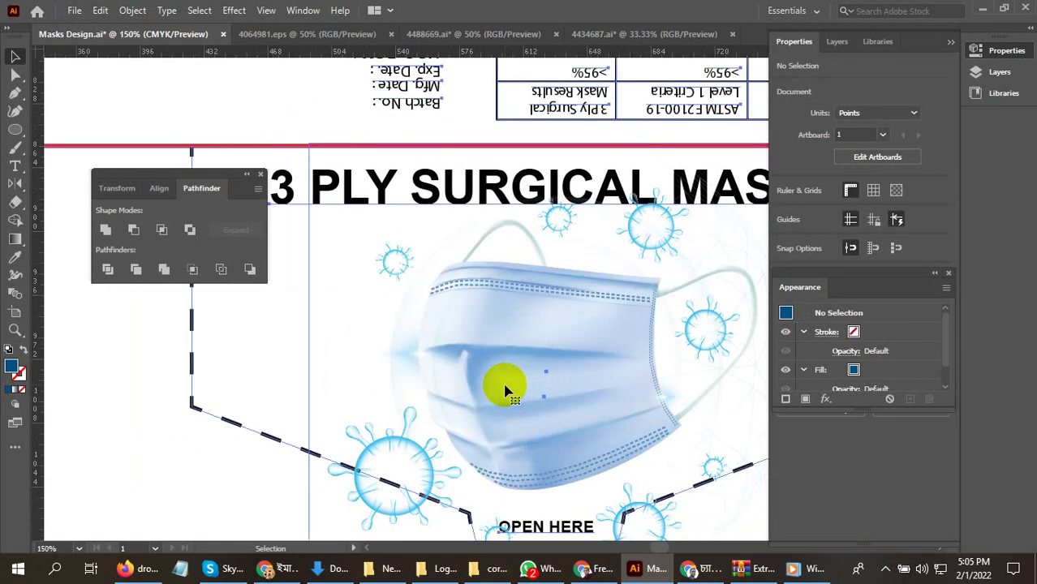
left_click(504, 389)
scroll(428, 387, "down", 2)
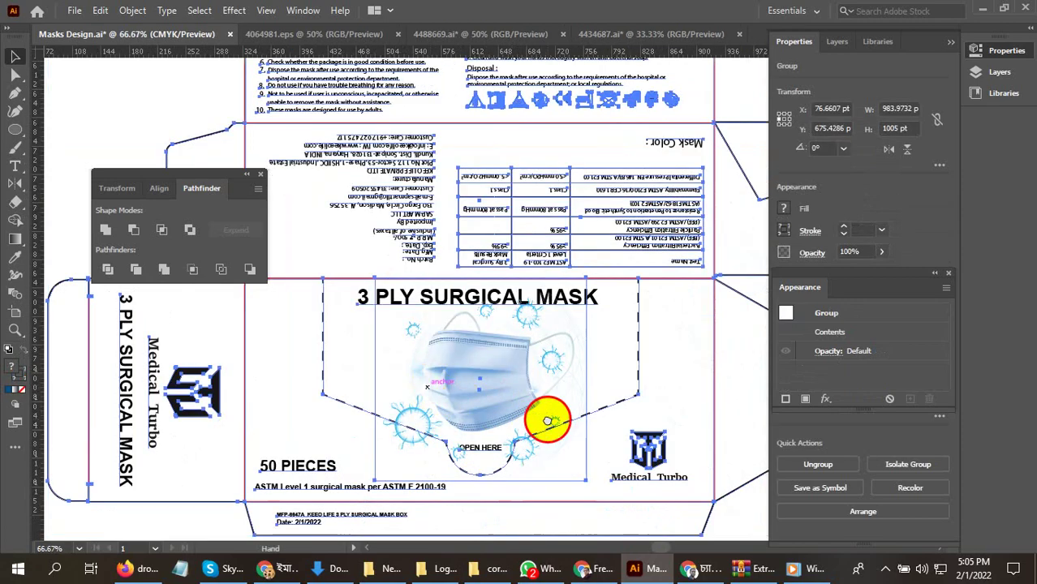
left_click_drag(551, 417, 590, 325)
scroll(641, 353, "up", 2)
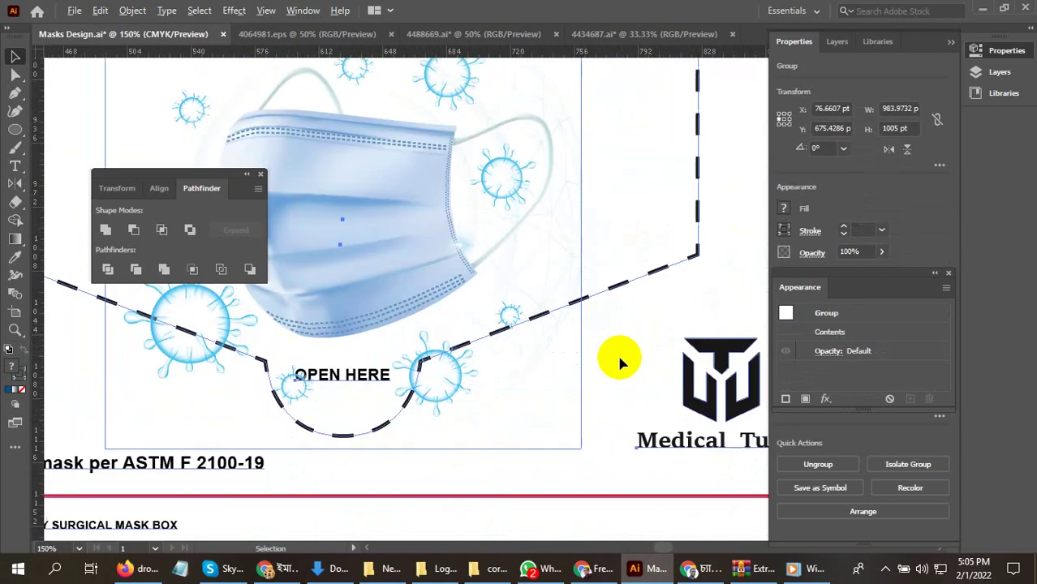
scroll(503, 454, "down", 4)
left_click_drag(526, 373, 563, 478)
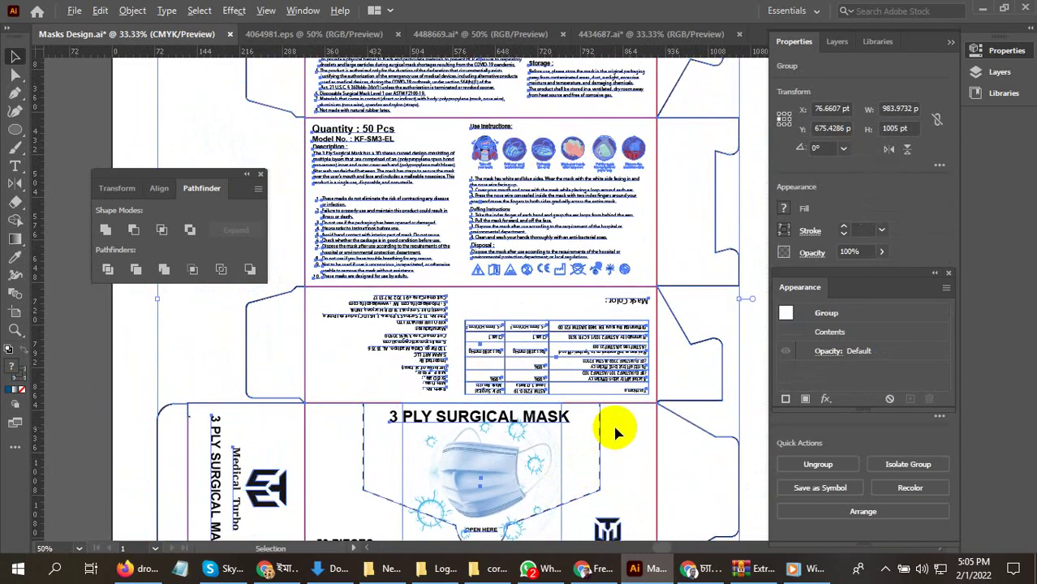
scroll(604, 416, "down", 2)
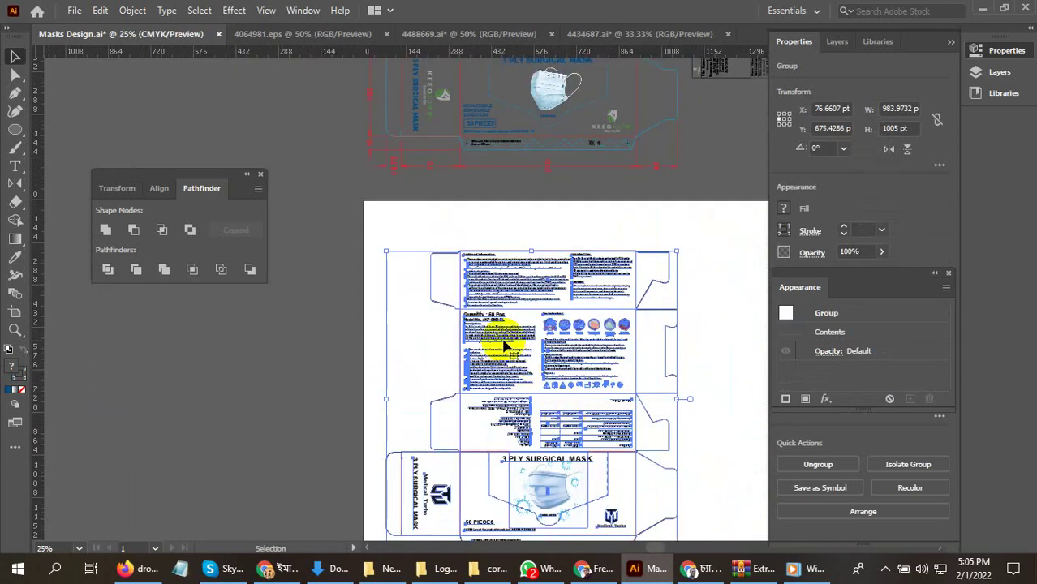
- Deselect the box artwork and review the complete layout from the information panels down to the front panel
left_click(412, 340)
scroll(657, 340, "up", 2)
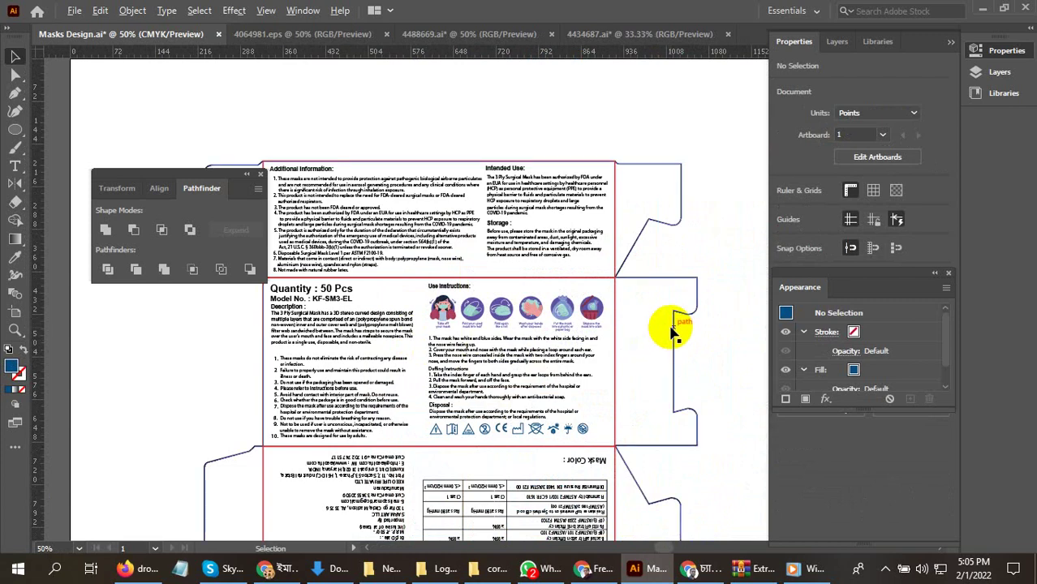
scroll(660, 199, "up", 3)
scroll(678, 243, "down", 4)
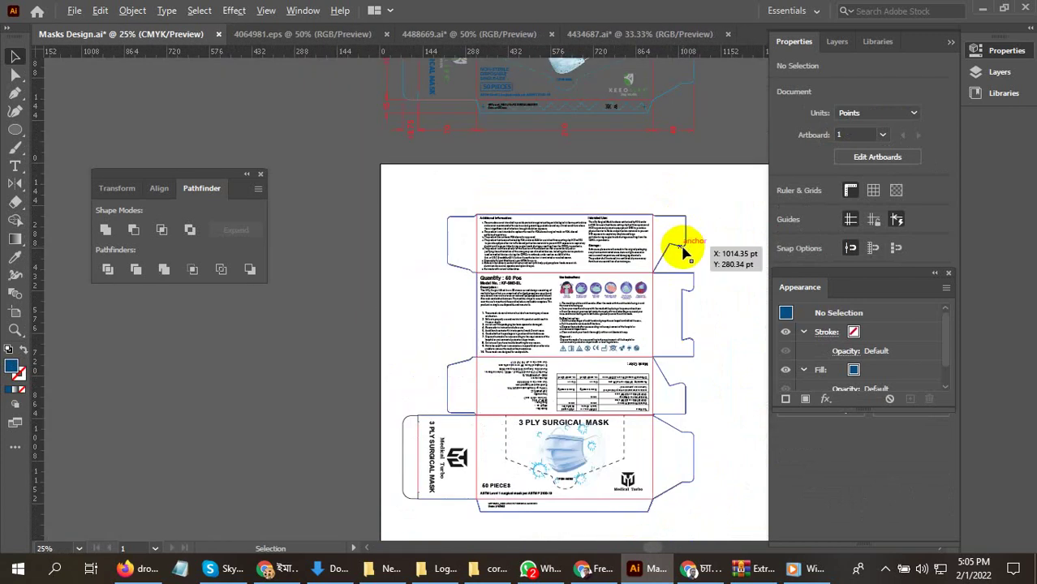
scroll(657, 484, "up", 2)
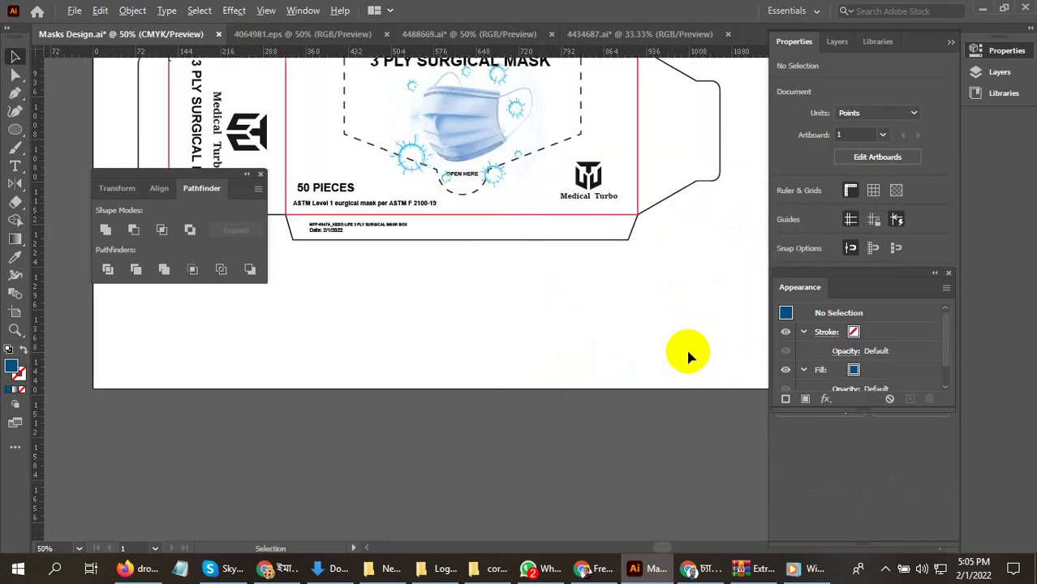
scroll(664, 365, "up", 2)
left_click_drag(661, 430, 666, 505)
left_click_drag(575, 340, 649, 438)
scroll(649, 438, "down", 1)
scroll(421, 231, "up", 2)
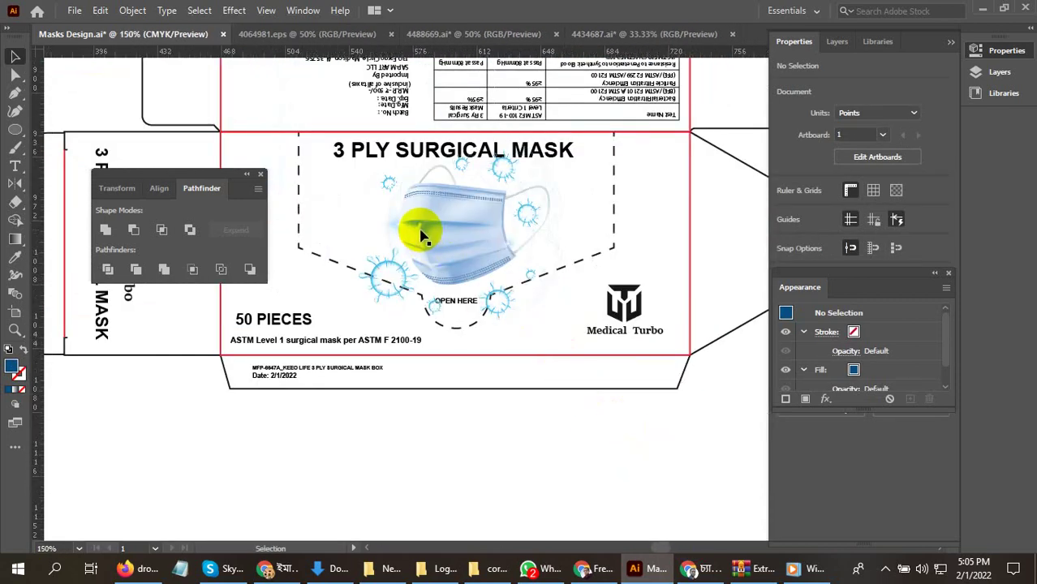
scroll(421, 236, "up", 2)
scroll(430, 270, "down", 1)
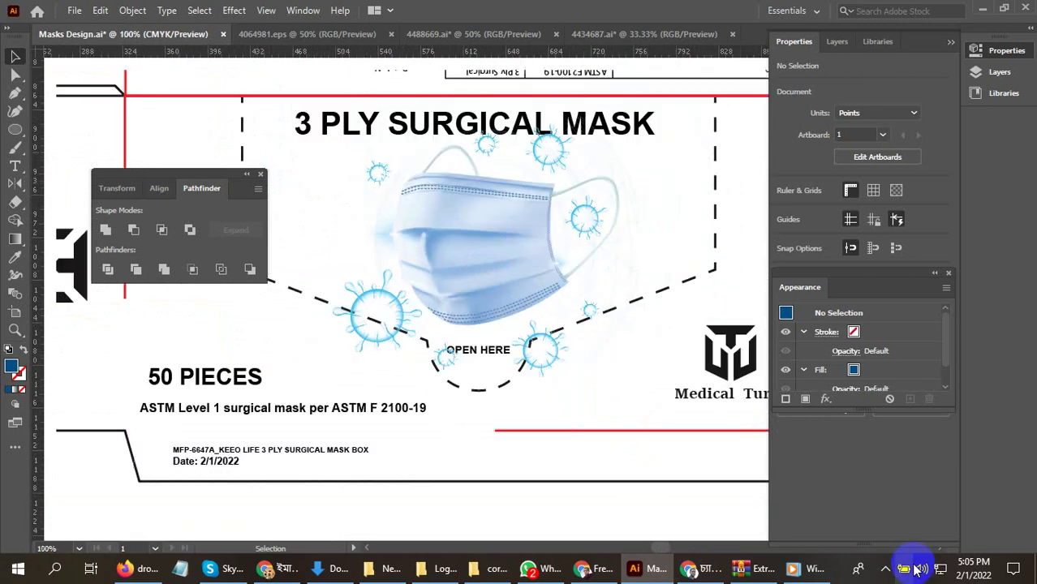